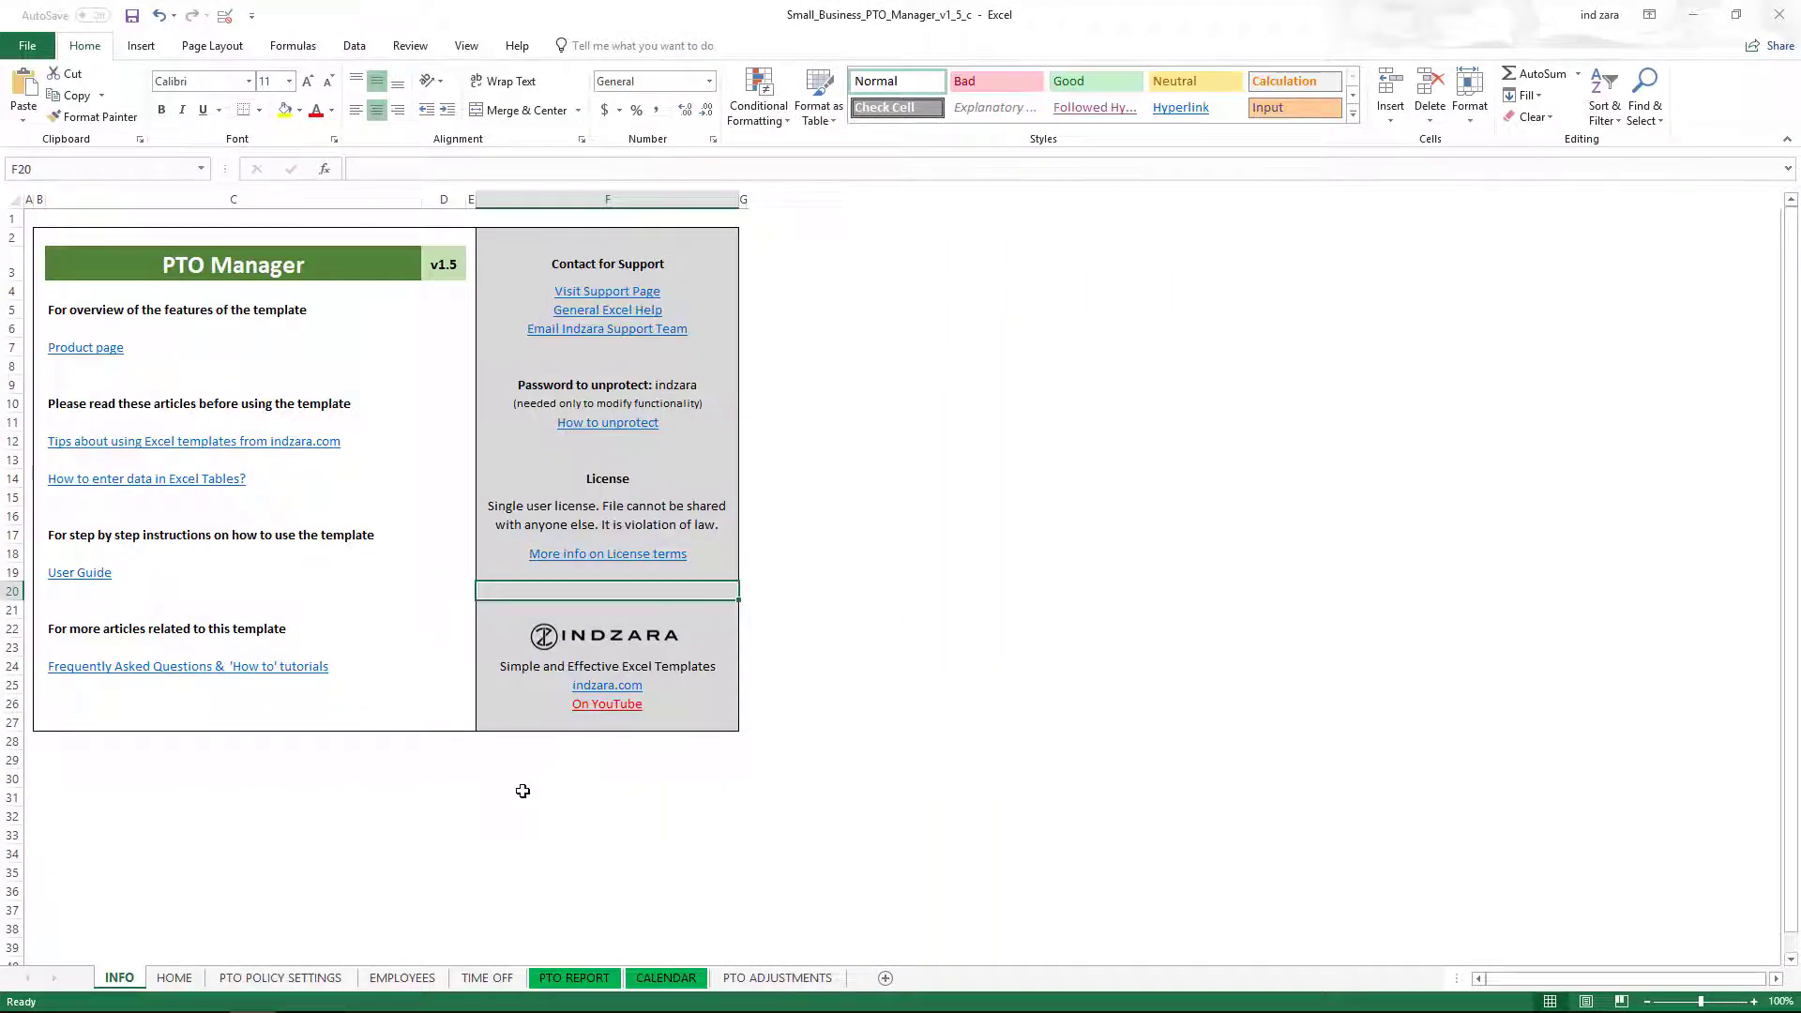
Look over the HOME and PTO POLICY SETTINGS sheets, then go to the EMPLOYEES sheet.
{"action": "left_click", "coordinate": [174, 978]}
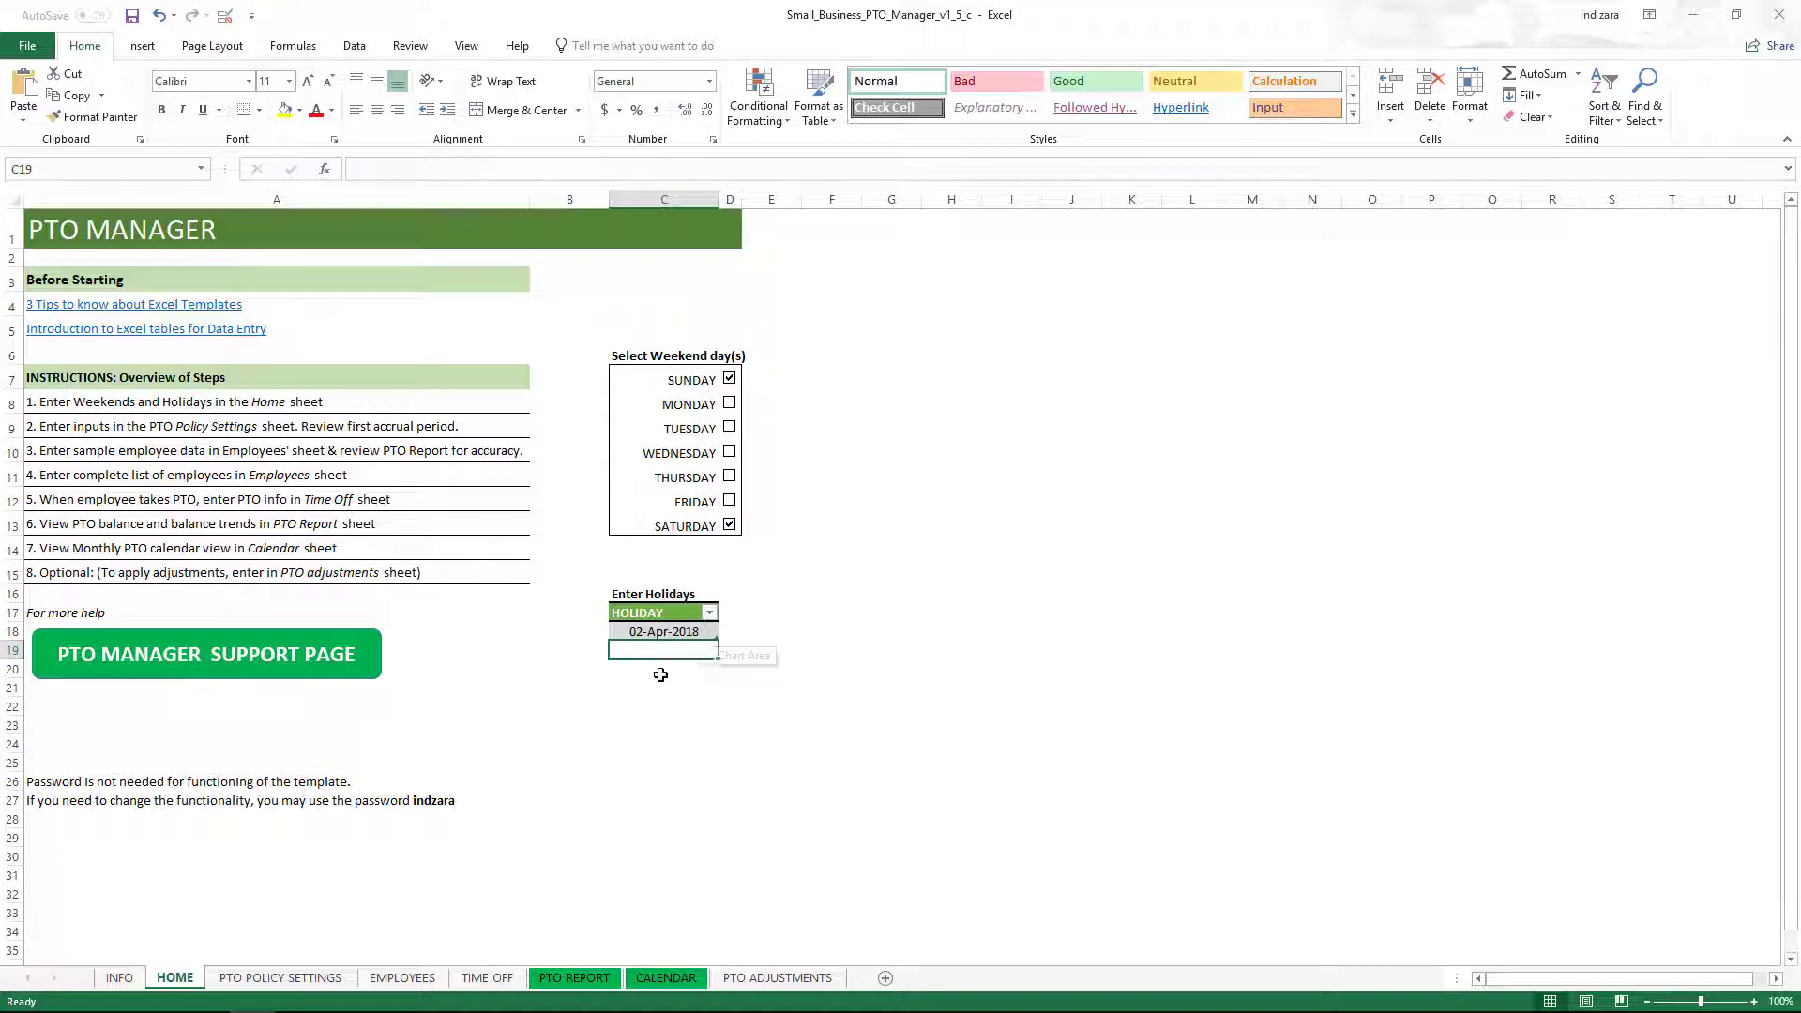
{"action": "left_click", "coordinate": [320, 979]}
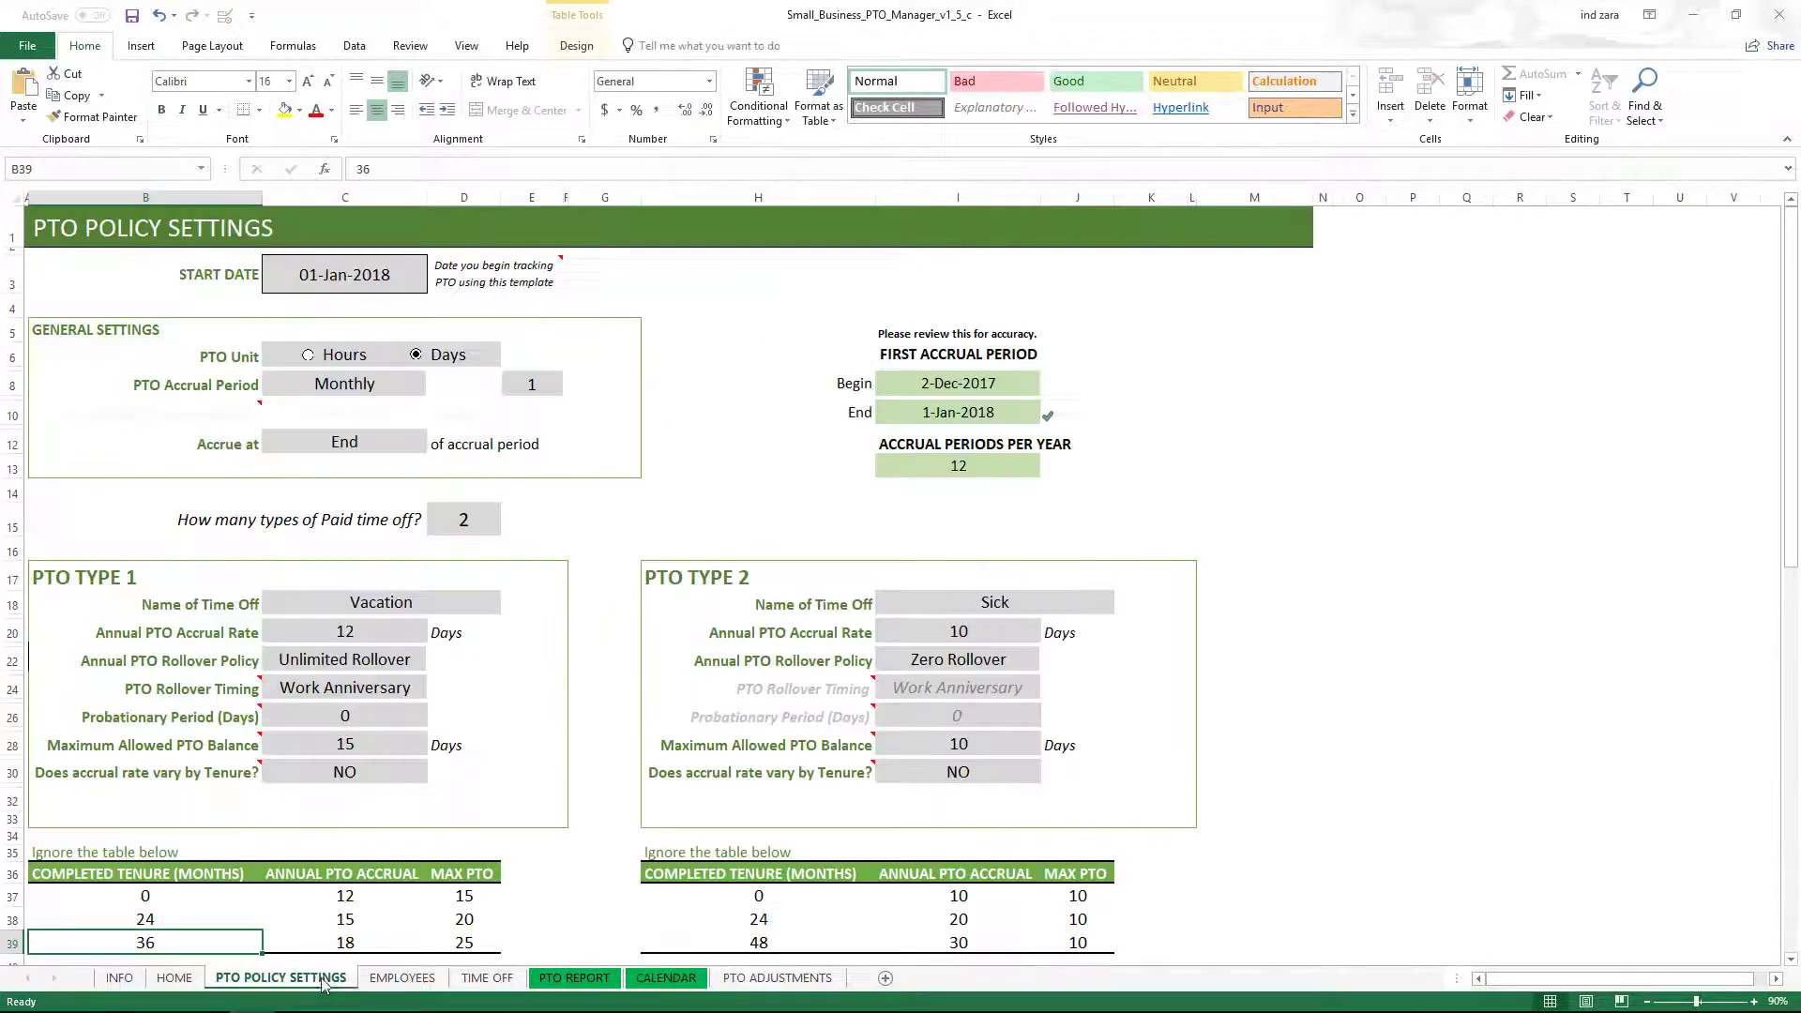
{"action": "left_click", "coordinate": [401, 977]}
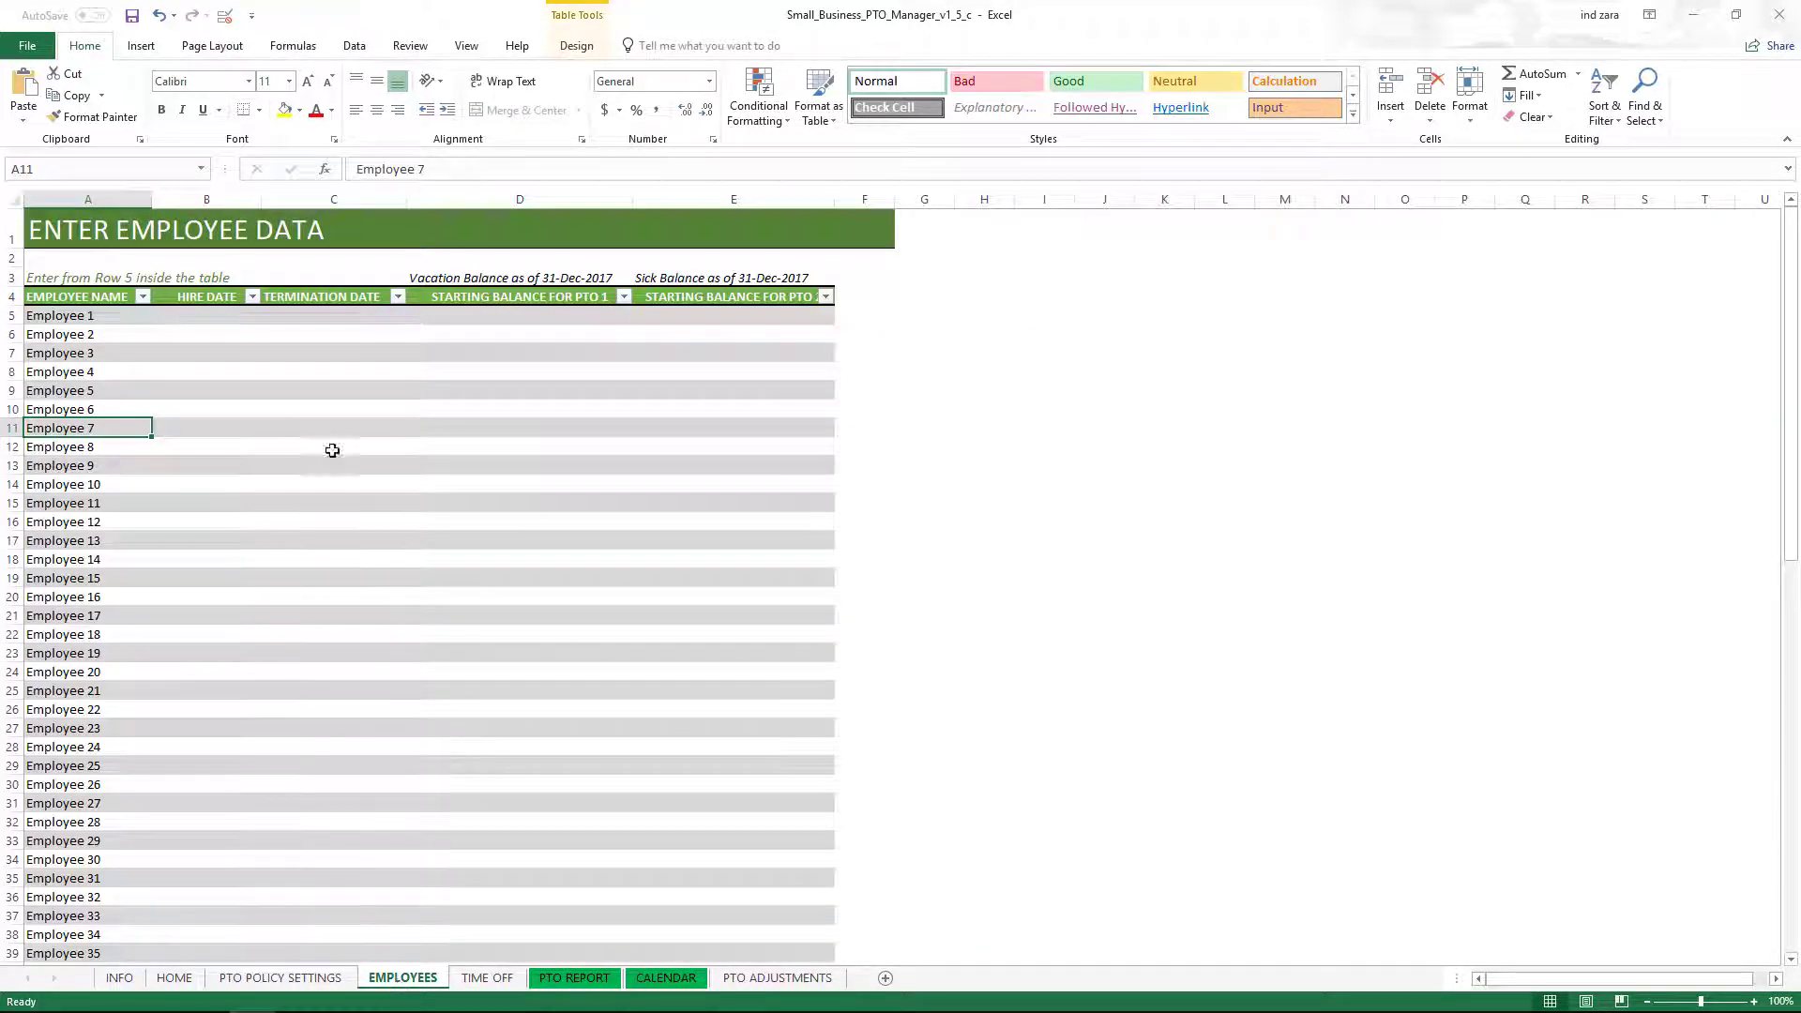
Verify the employee table's last entry is Employee 80 in row 84, then go to CALENDAR.
{"action": "left_click", "coordinate": [140, 633]}
{"action": "scroll", "coordinate": [141, 634], "scroll_direction": "down", "scroll_amount": 8}
{"action": "scroll", "coordinate": [142, 633], "scroll_direction": "down", "scroll_amount": 12}
{"action": "left_click", "coordinate": [83, 648]}
{"action": "scroll", "coordinate": [147, 664], "scroll_direction": "up", "scroll_amount": 20}
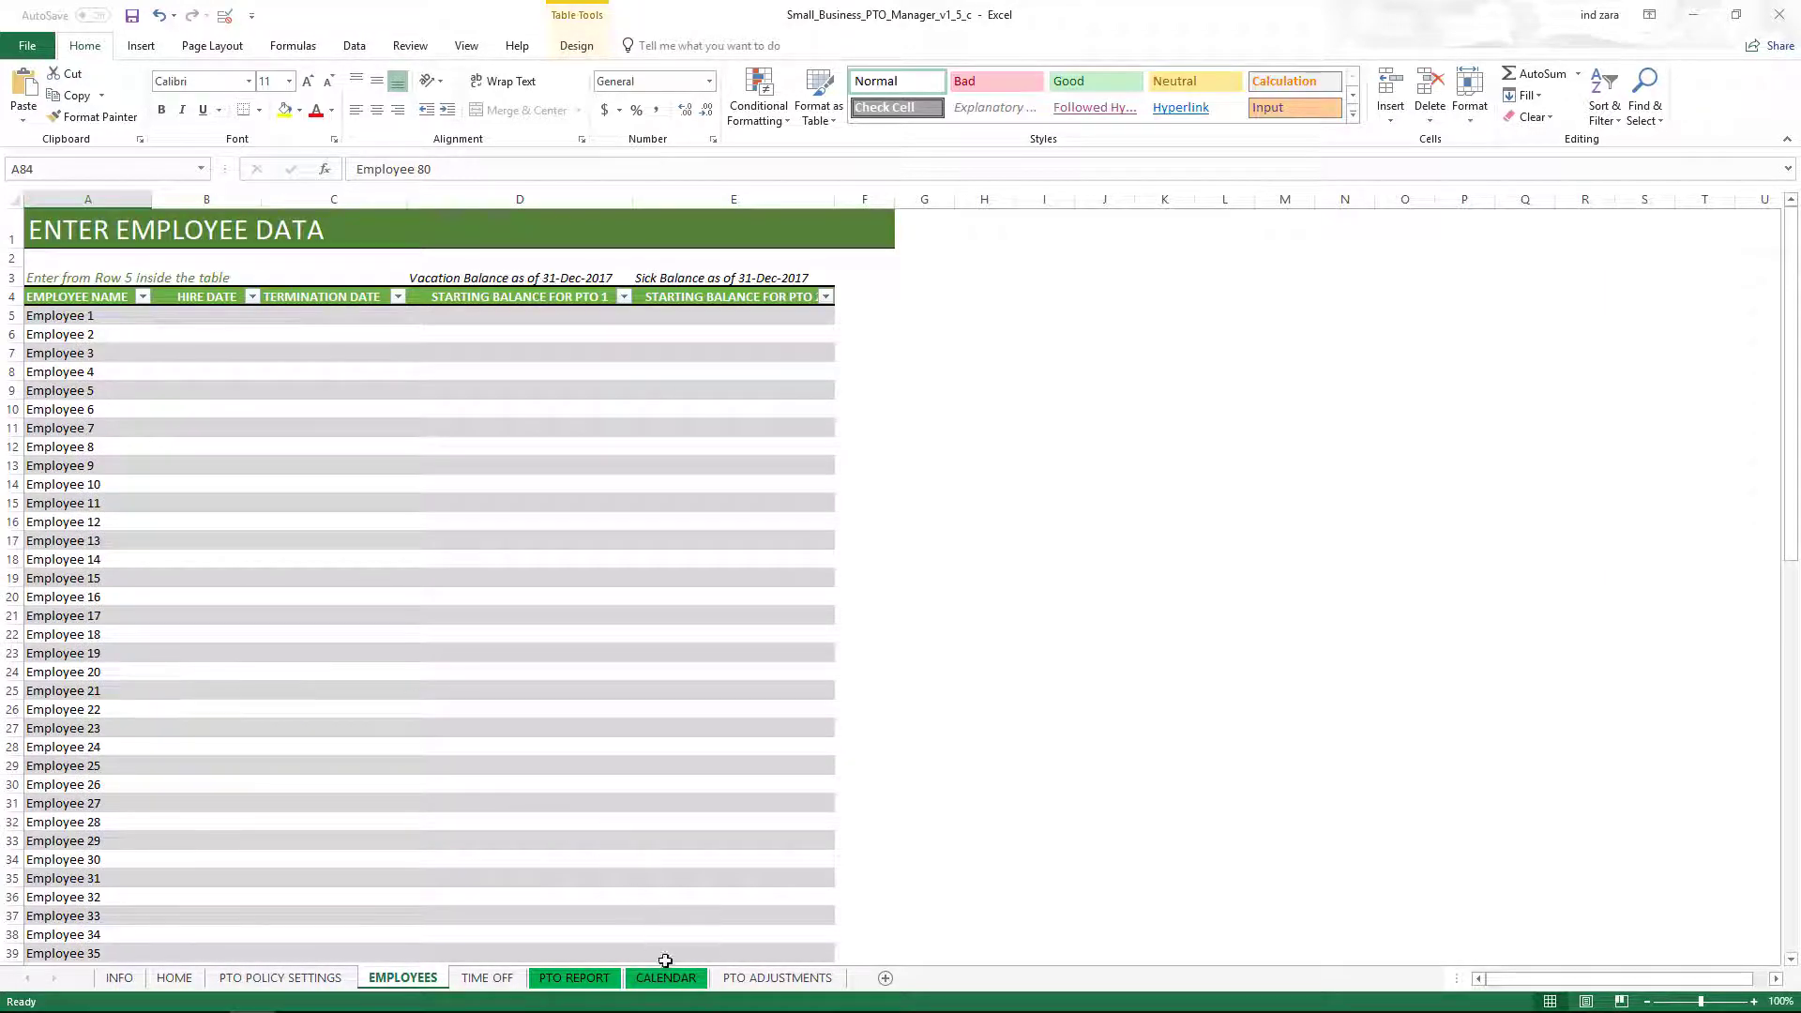
{"action": "left_click", "coordinate": [666, 979]}
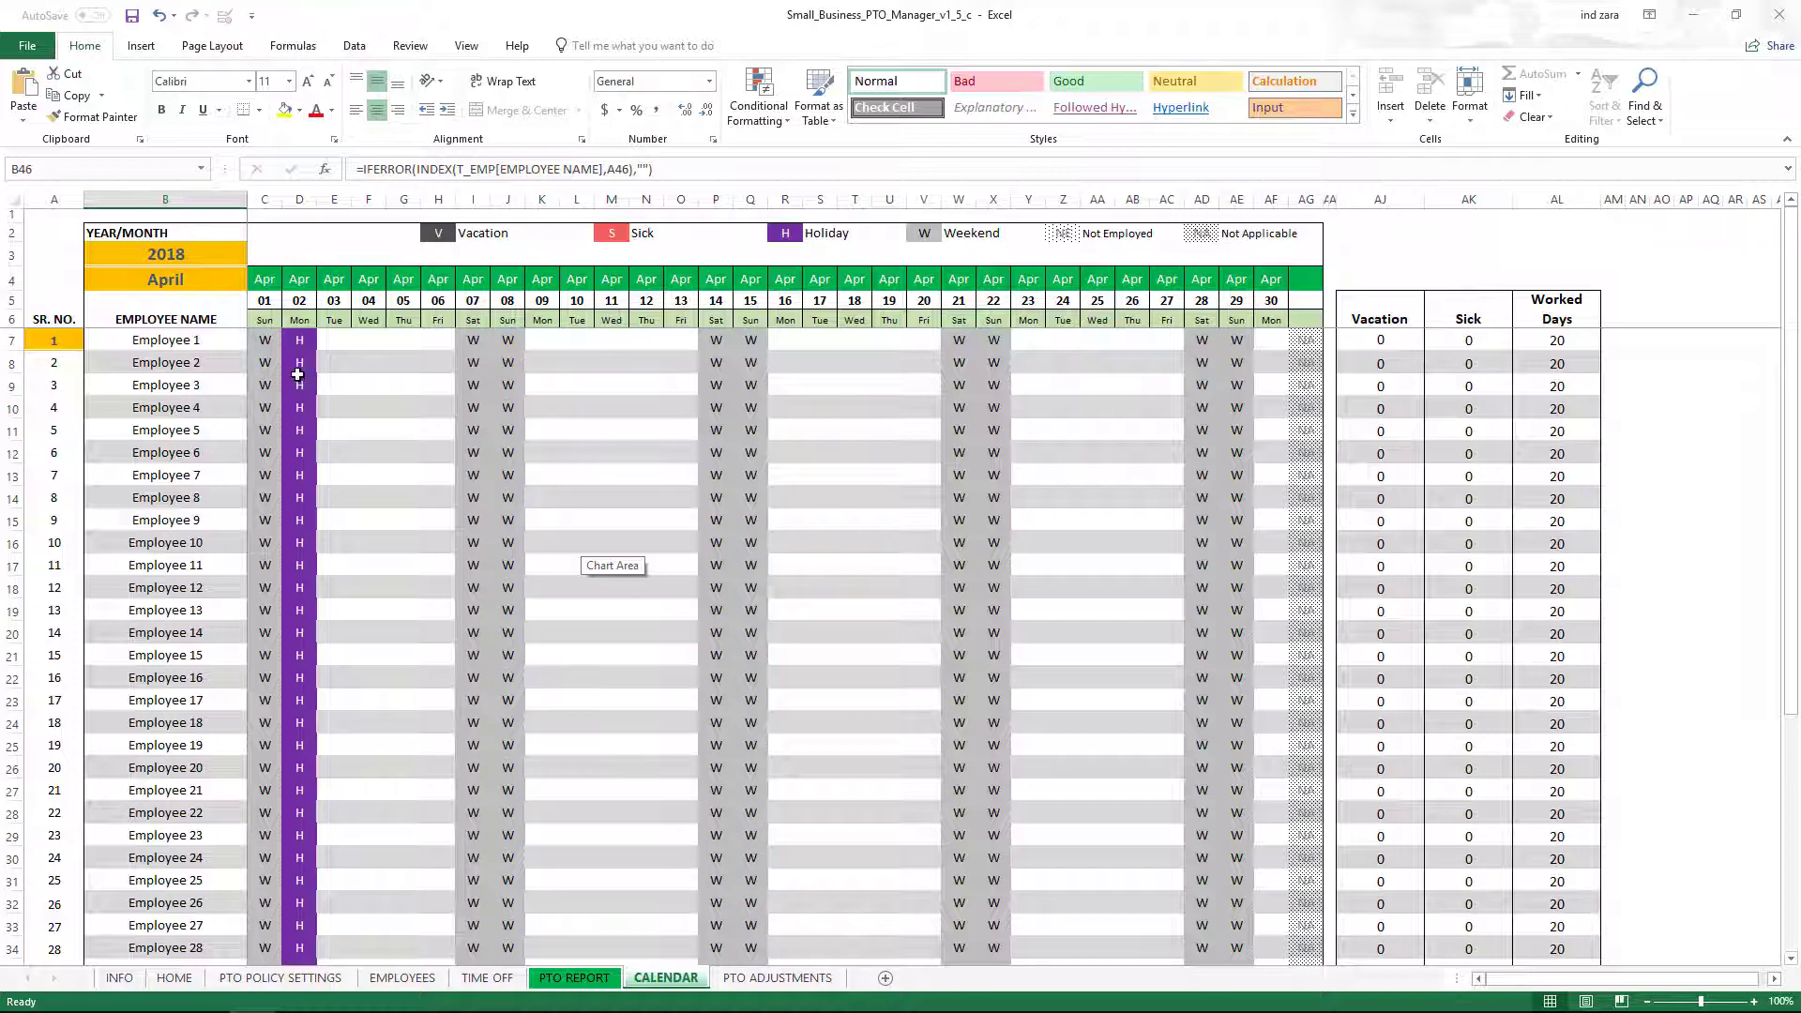
{"action": "scroll", "coordinate": [95, 353], "scroll_direction": "down", "scroll_amount": 7}
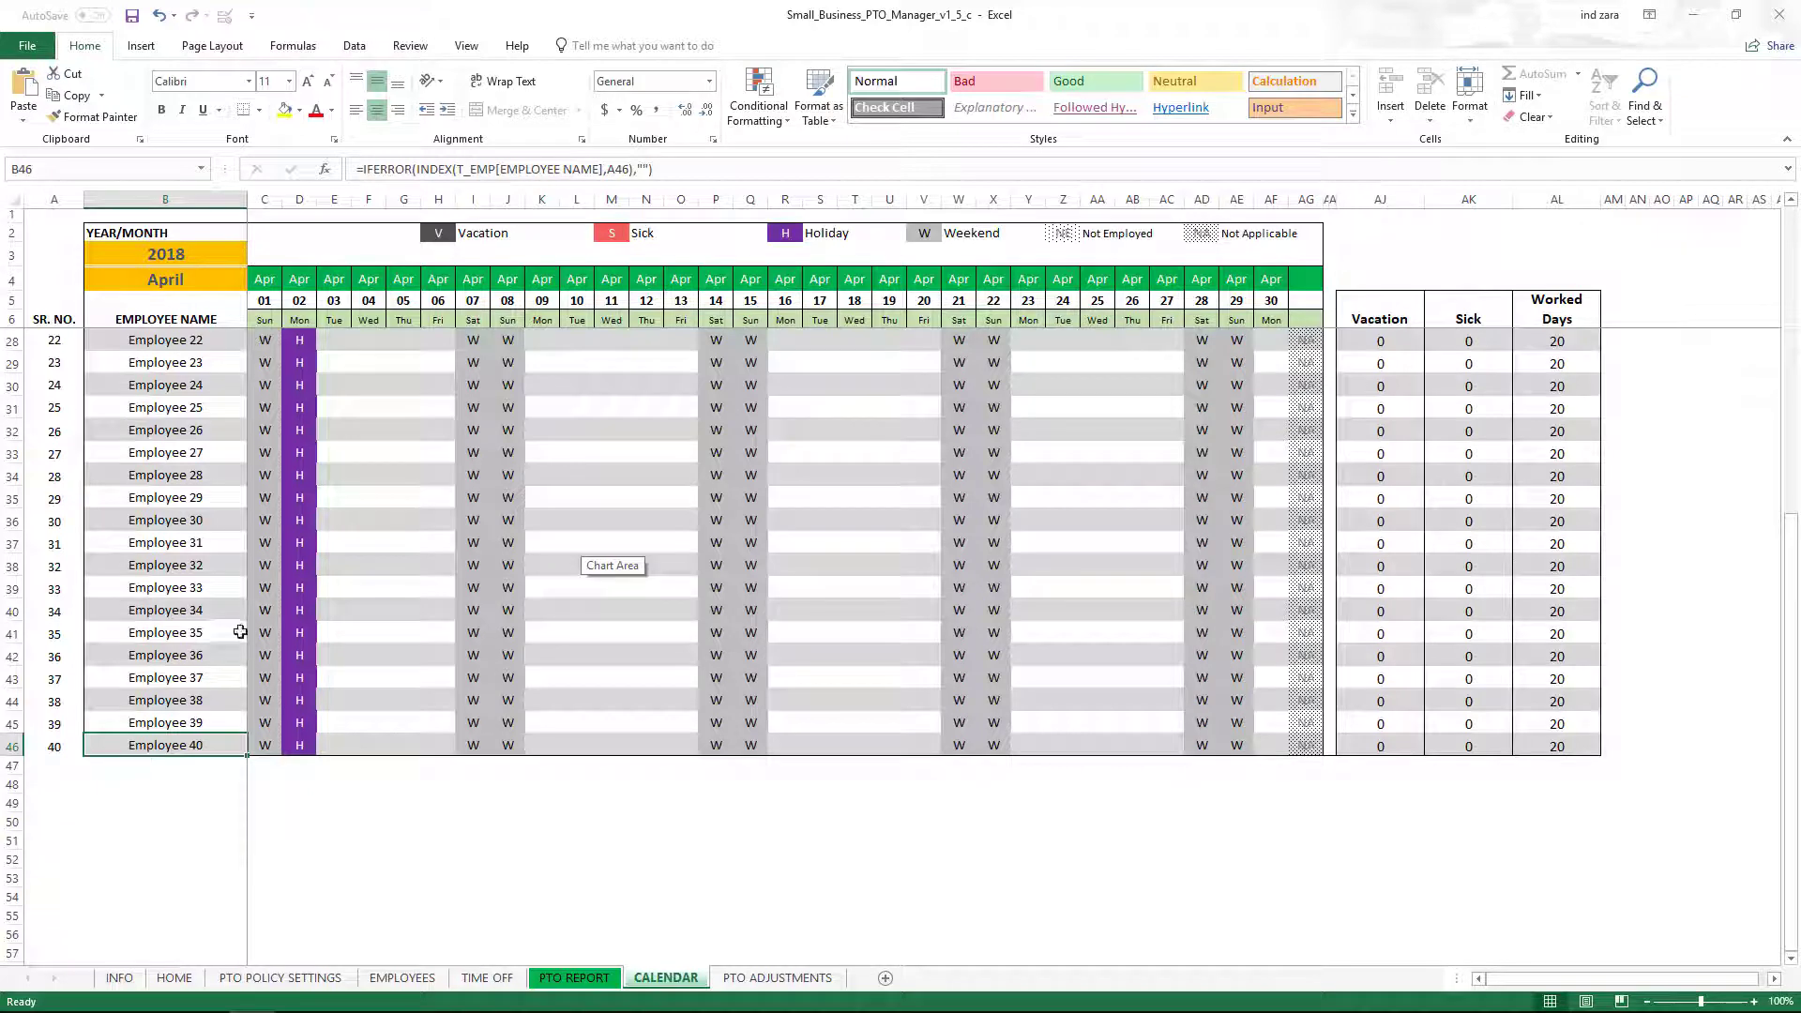
{"action": "scroll", "coordinate": [240, 633], "scroll_direction": "up", "scroll_amount": 7}
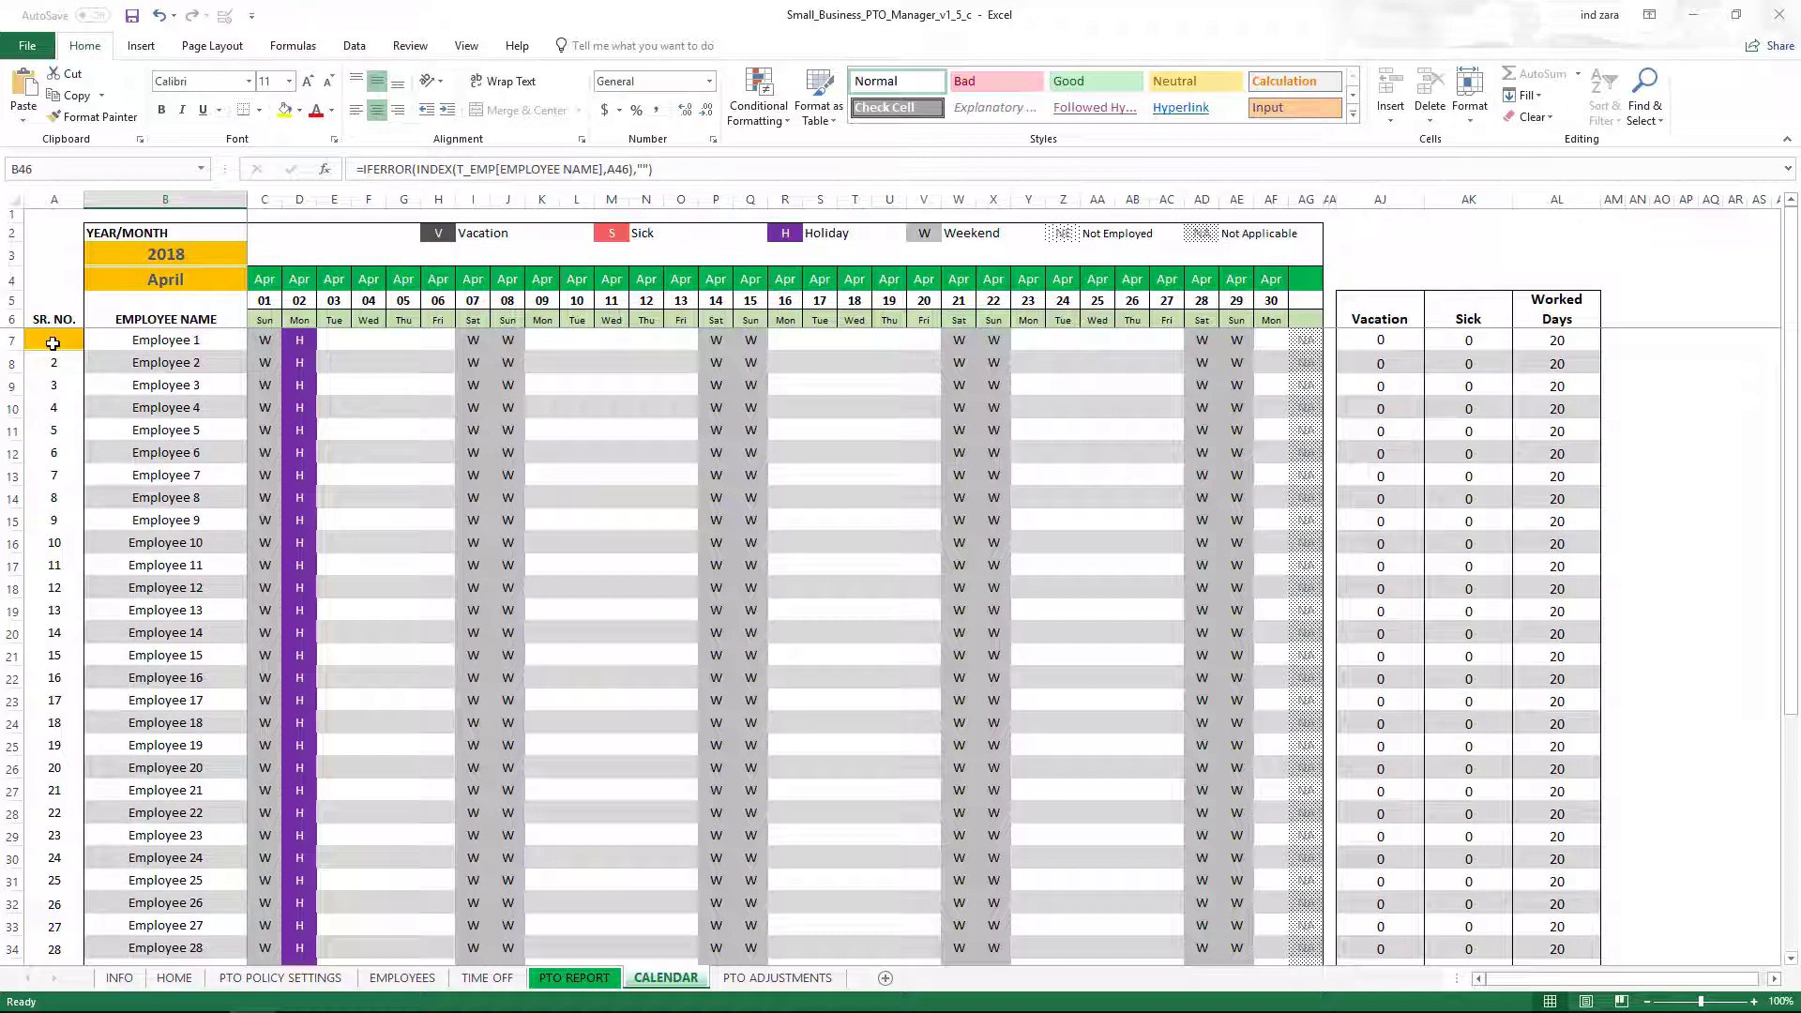
{"action": "left_click", "coordinate": [52, 344]}
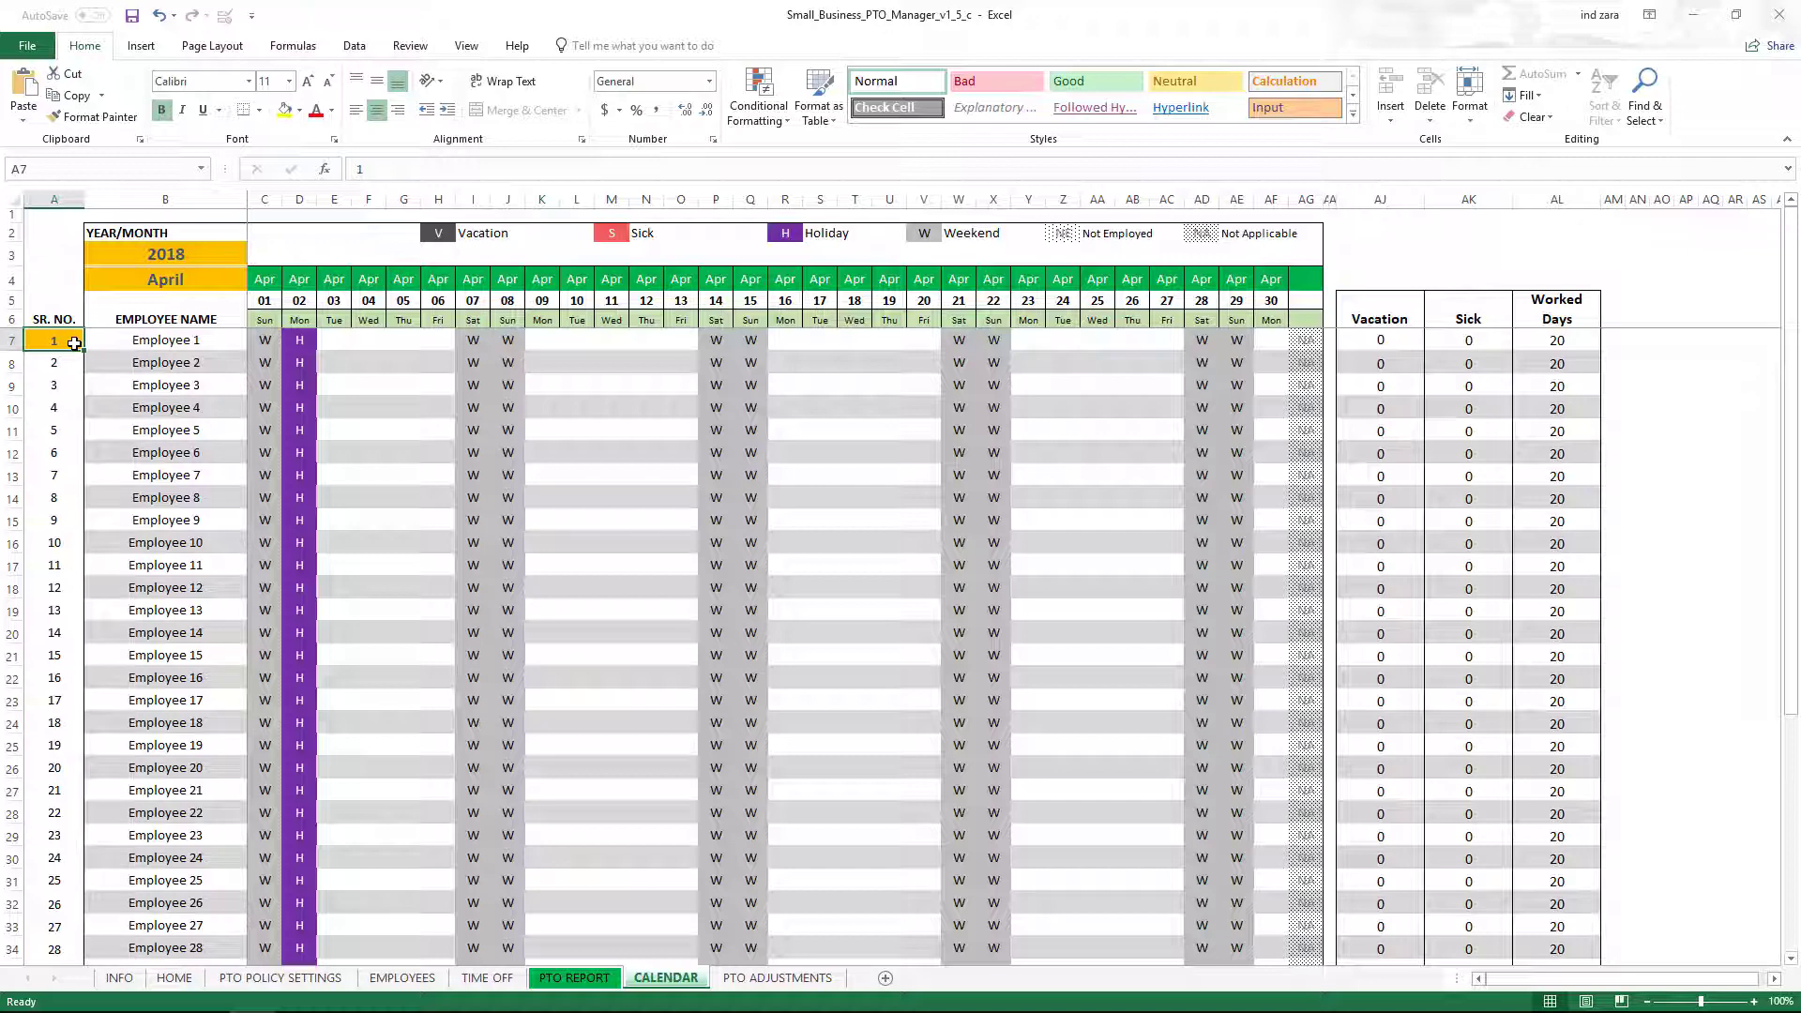
Set the starting serial number in A7 to 41 and check names run to Employee 80.
{"action": "type", "text": "41"}
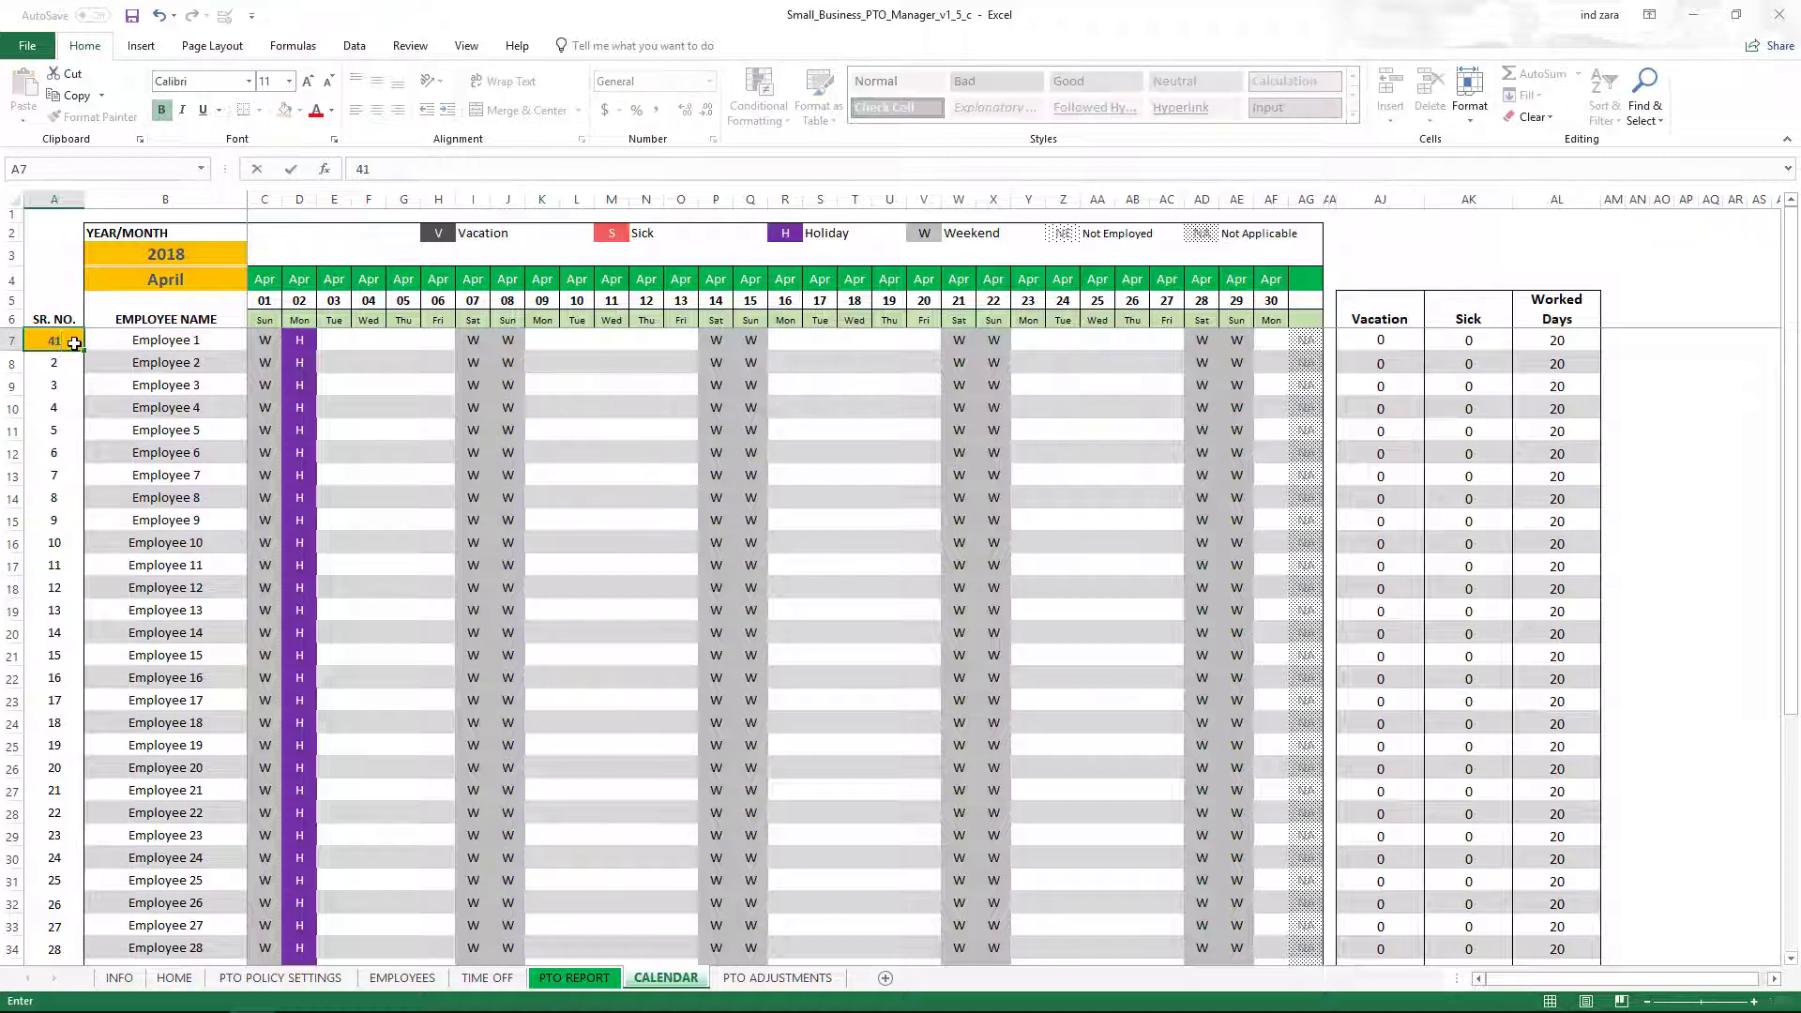
{"action": "key", "text": "Return"}
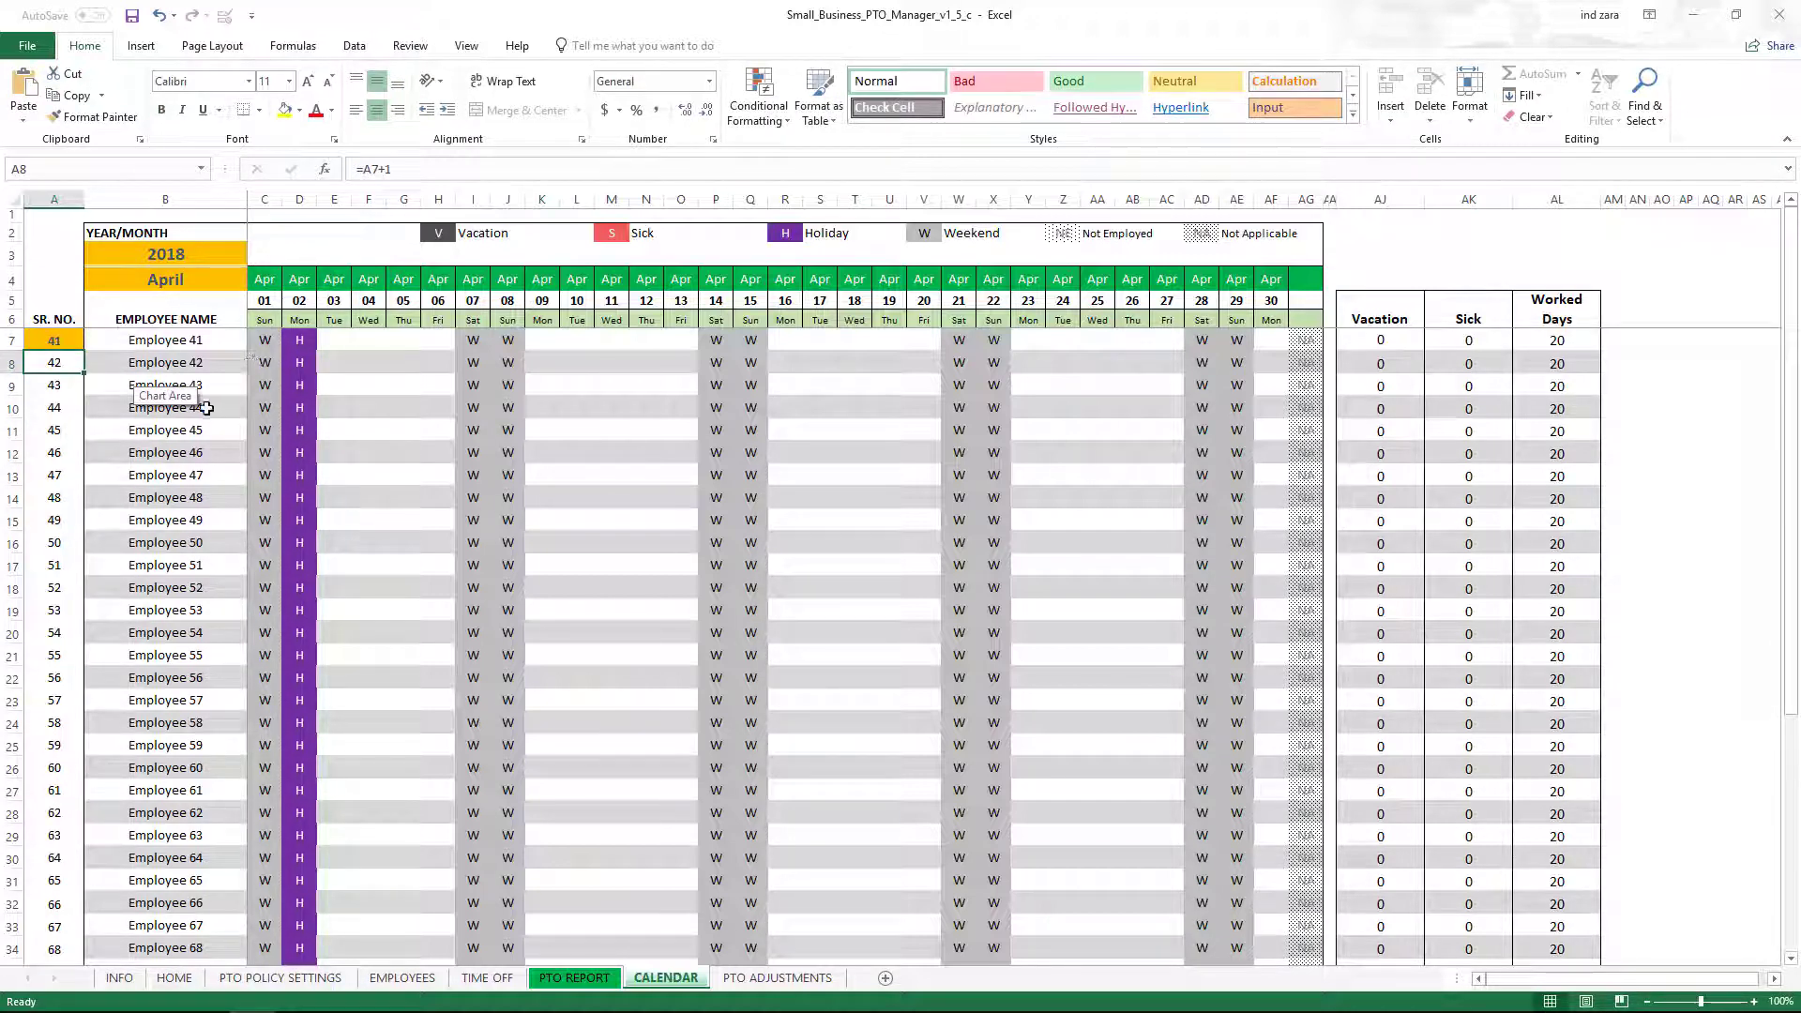
{"action": "left_click", "coordinate": [213, 339]}
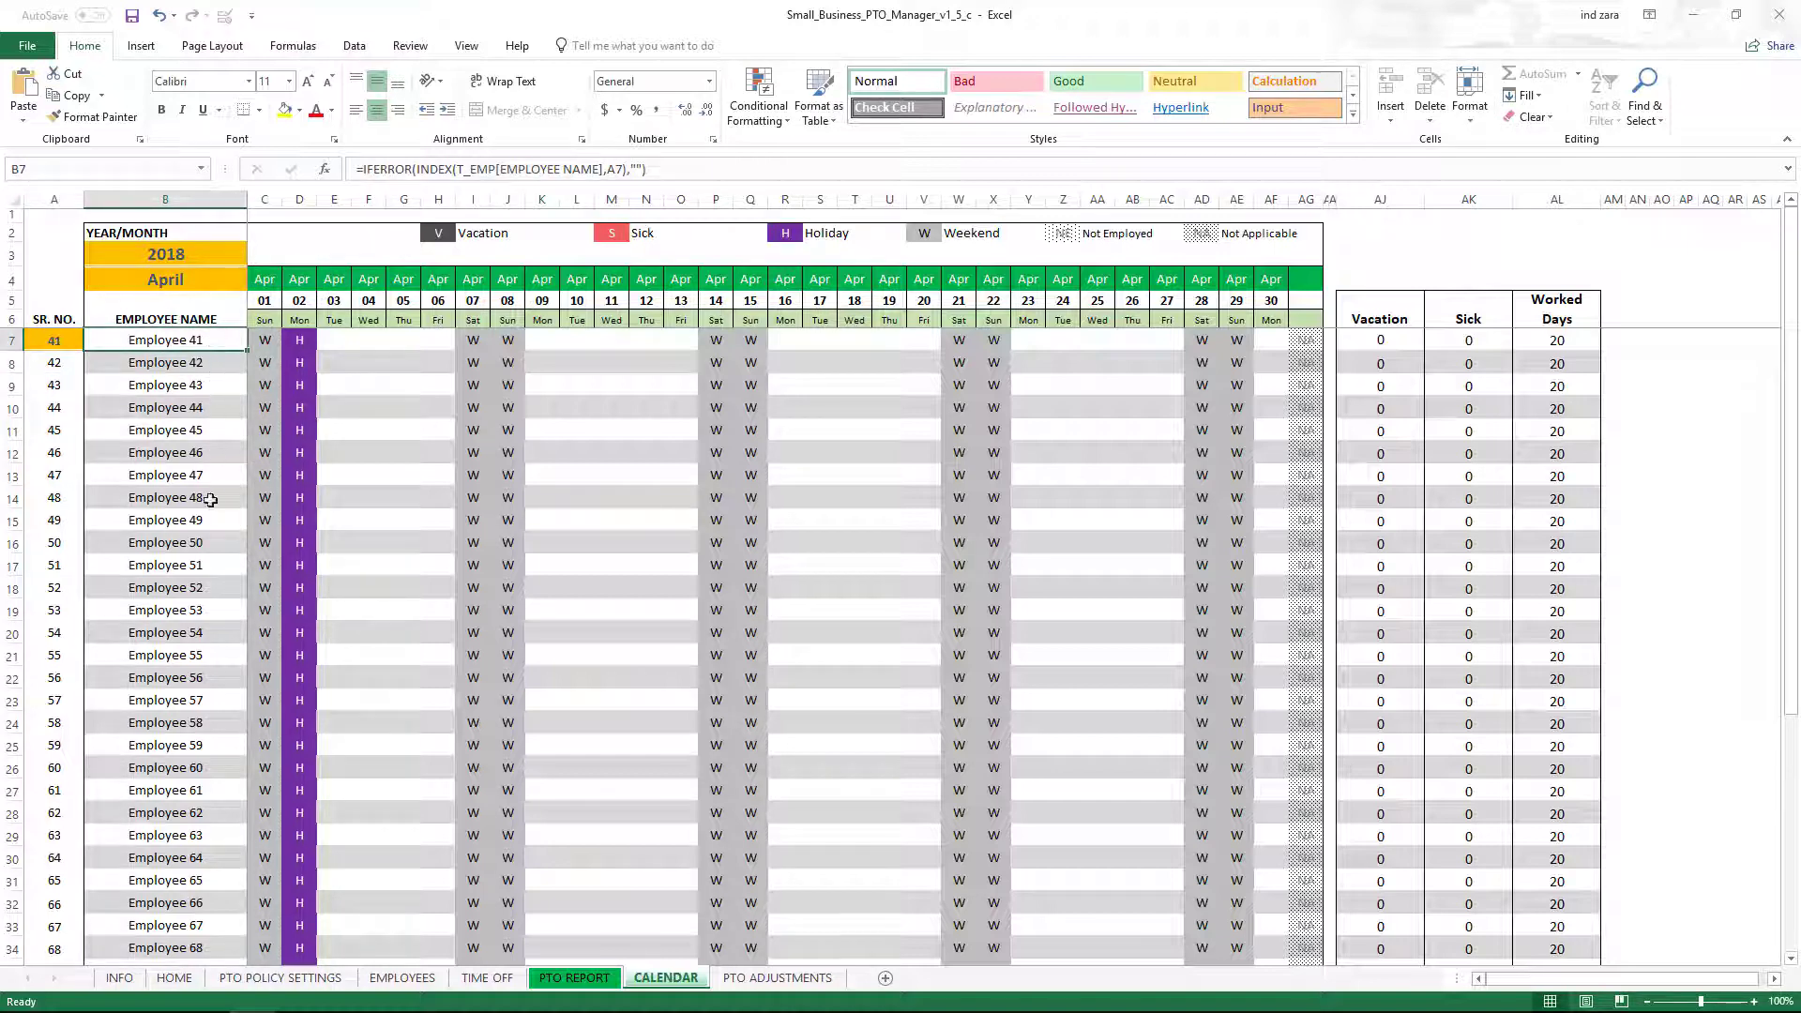
{"action": "scroll", "coordinate": [210, 509], "scroll_direction": "down", "scroll_amount": 9}
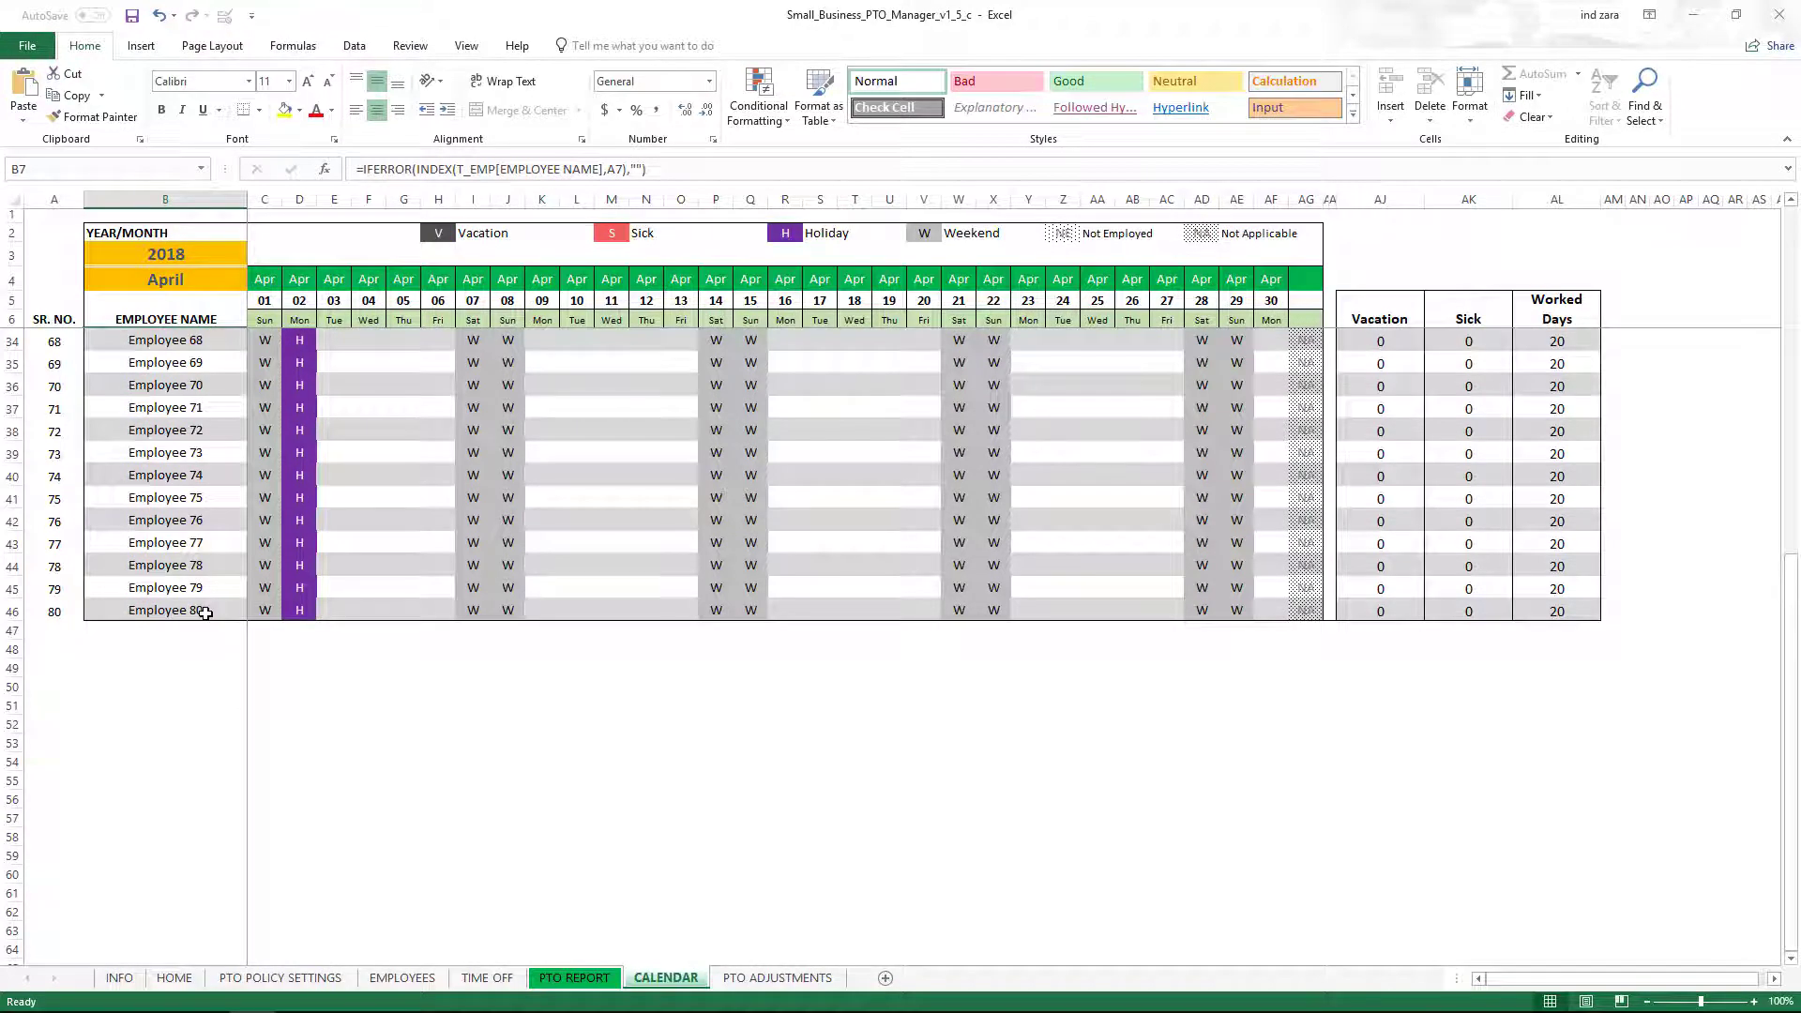
{"action": "scroll", "coordinate": [205, 612], "scroll_direction": "up", "scroll_amount": 9}
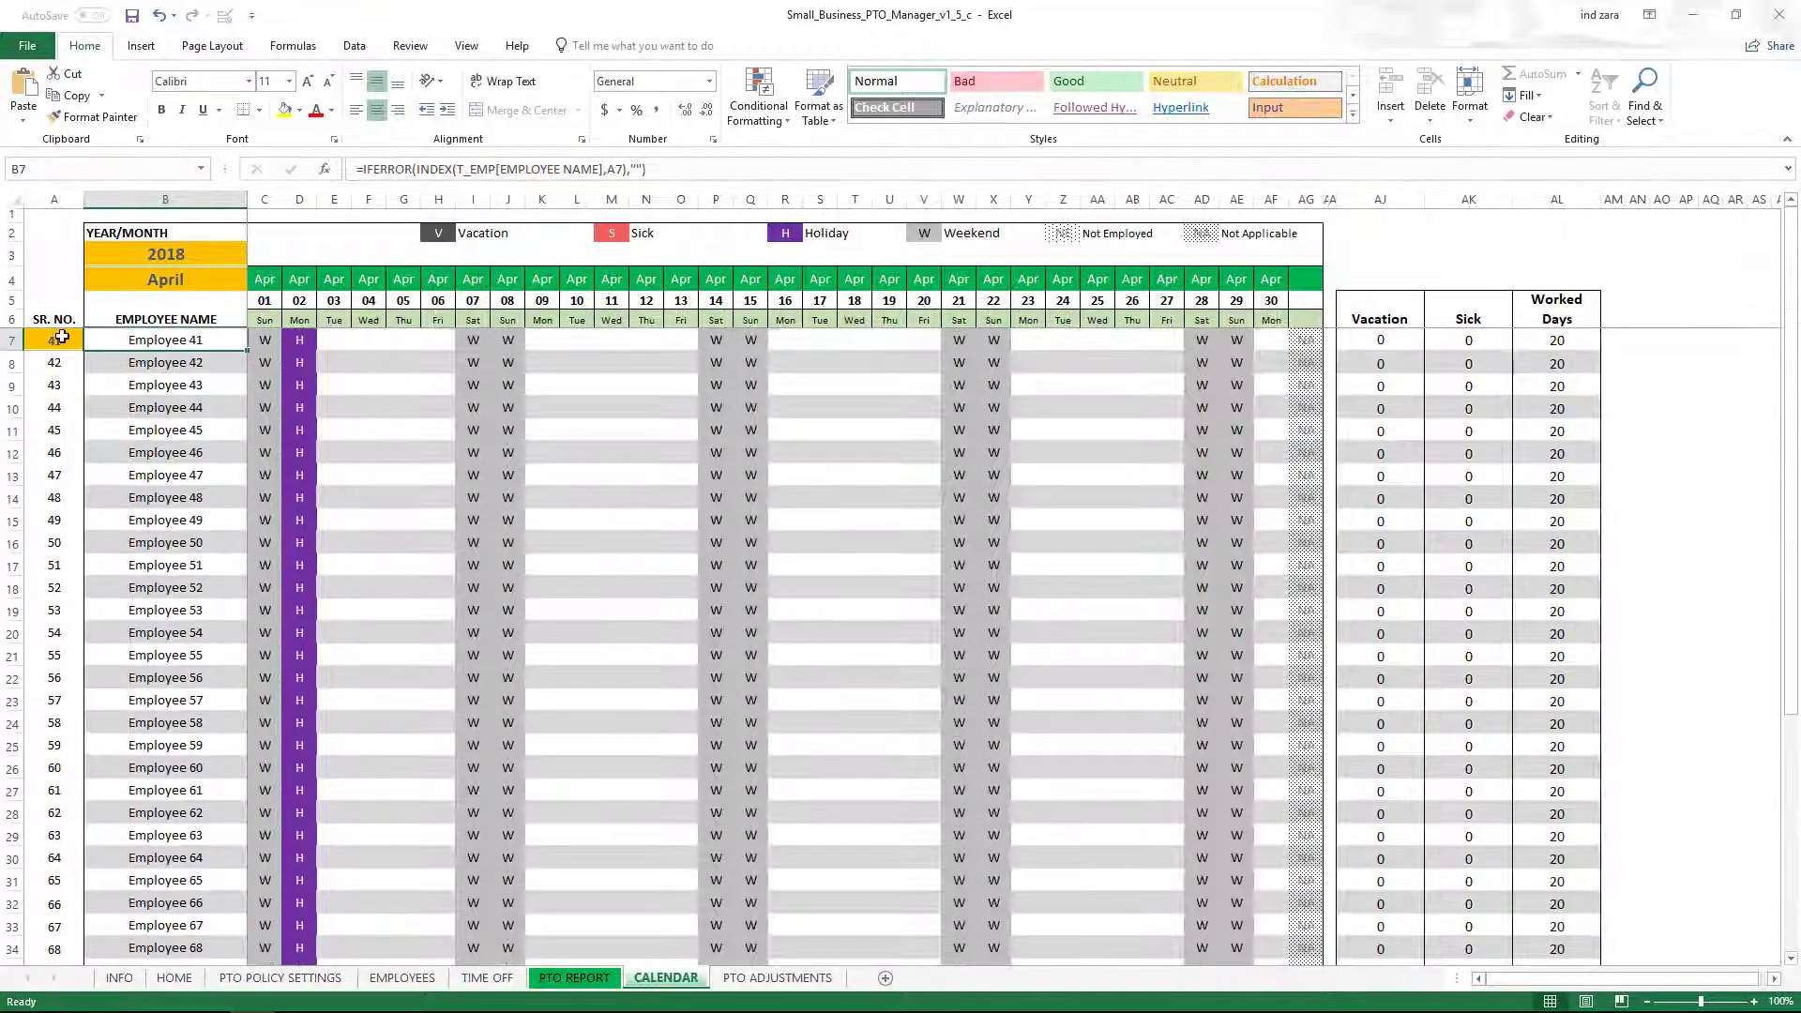
Change the starting serial number in A7 to 21 and review the resulting roster.
{"action": "left_click", "coordinate": [61, 338]}
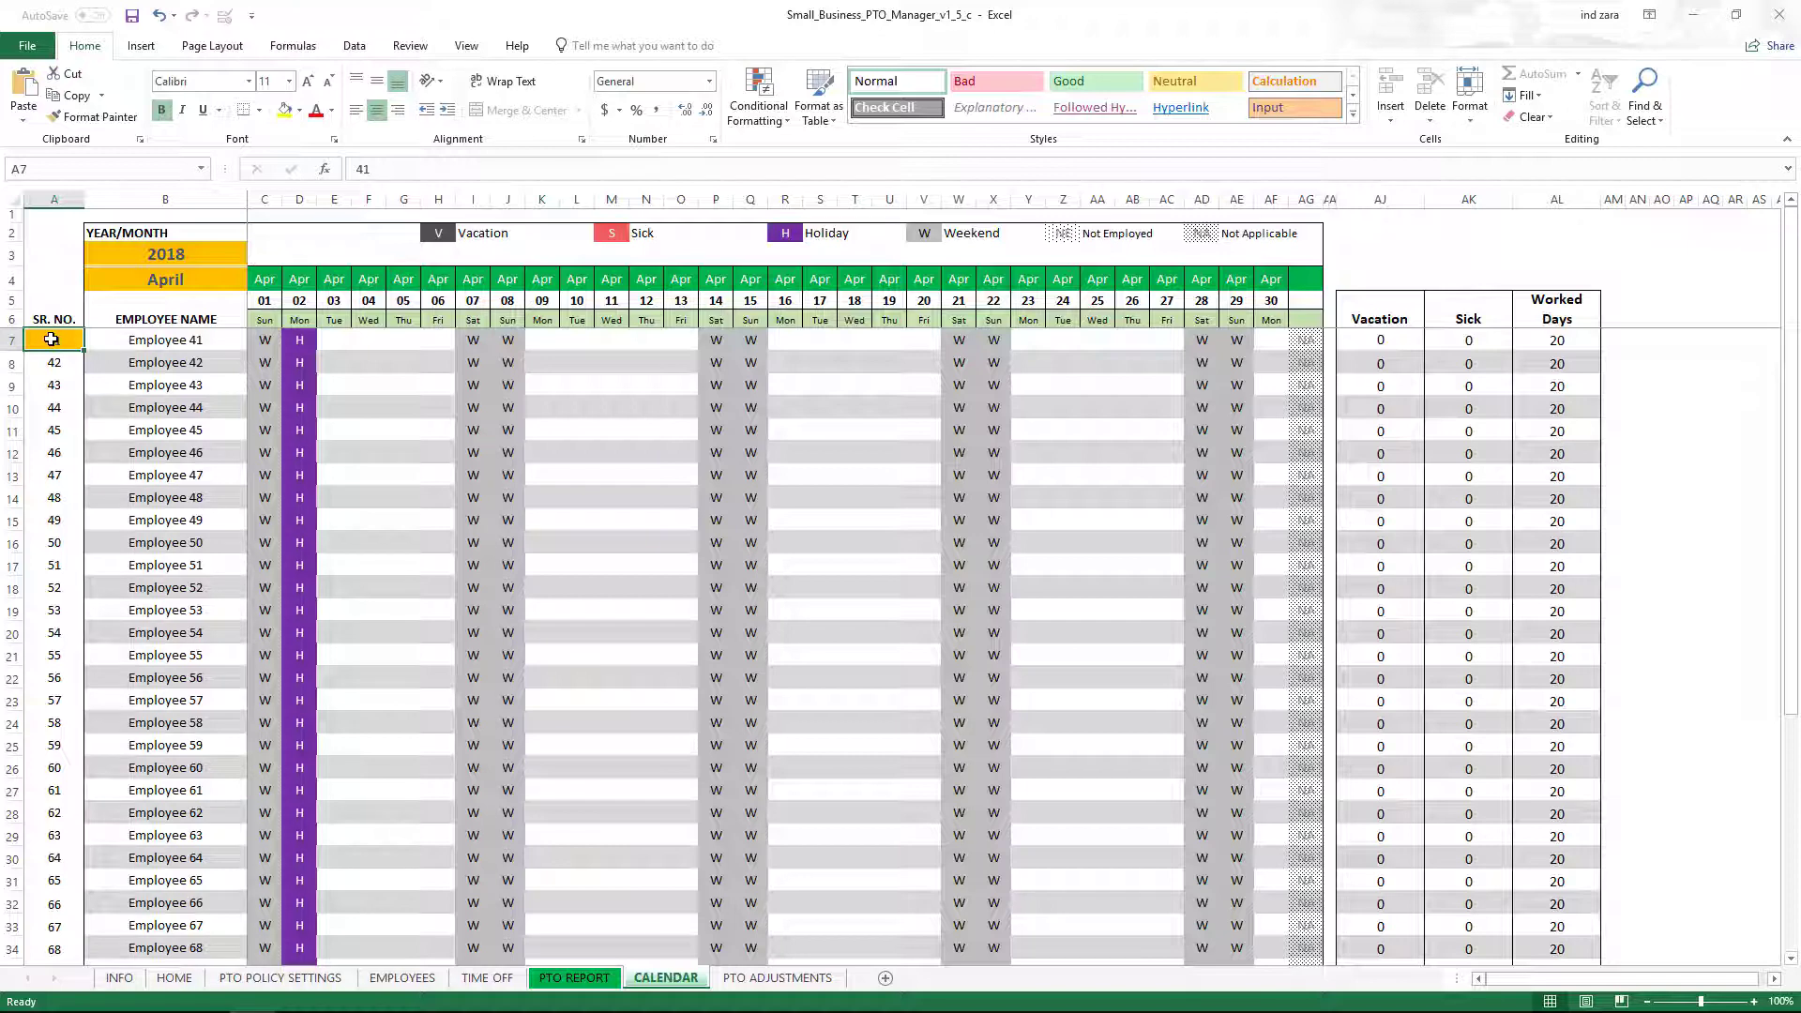
{"action": "type", "text": "21"}
{"action": "key", "text": "Return"}
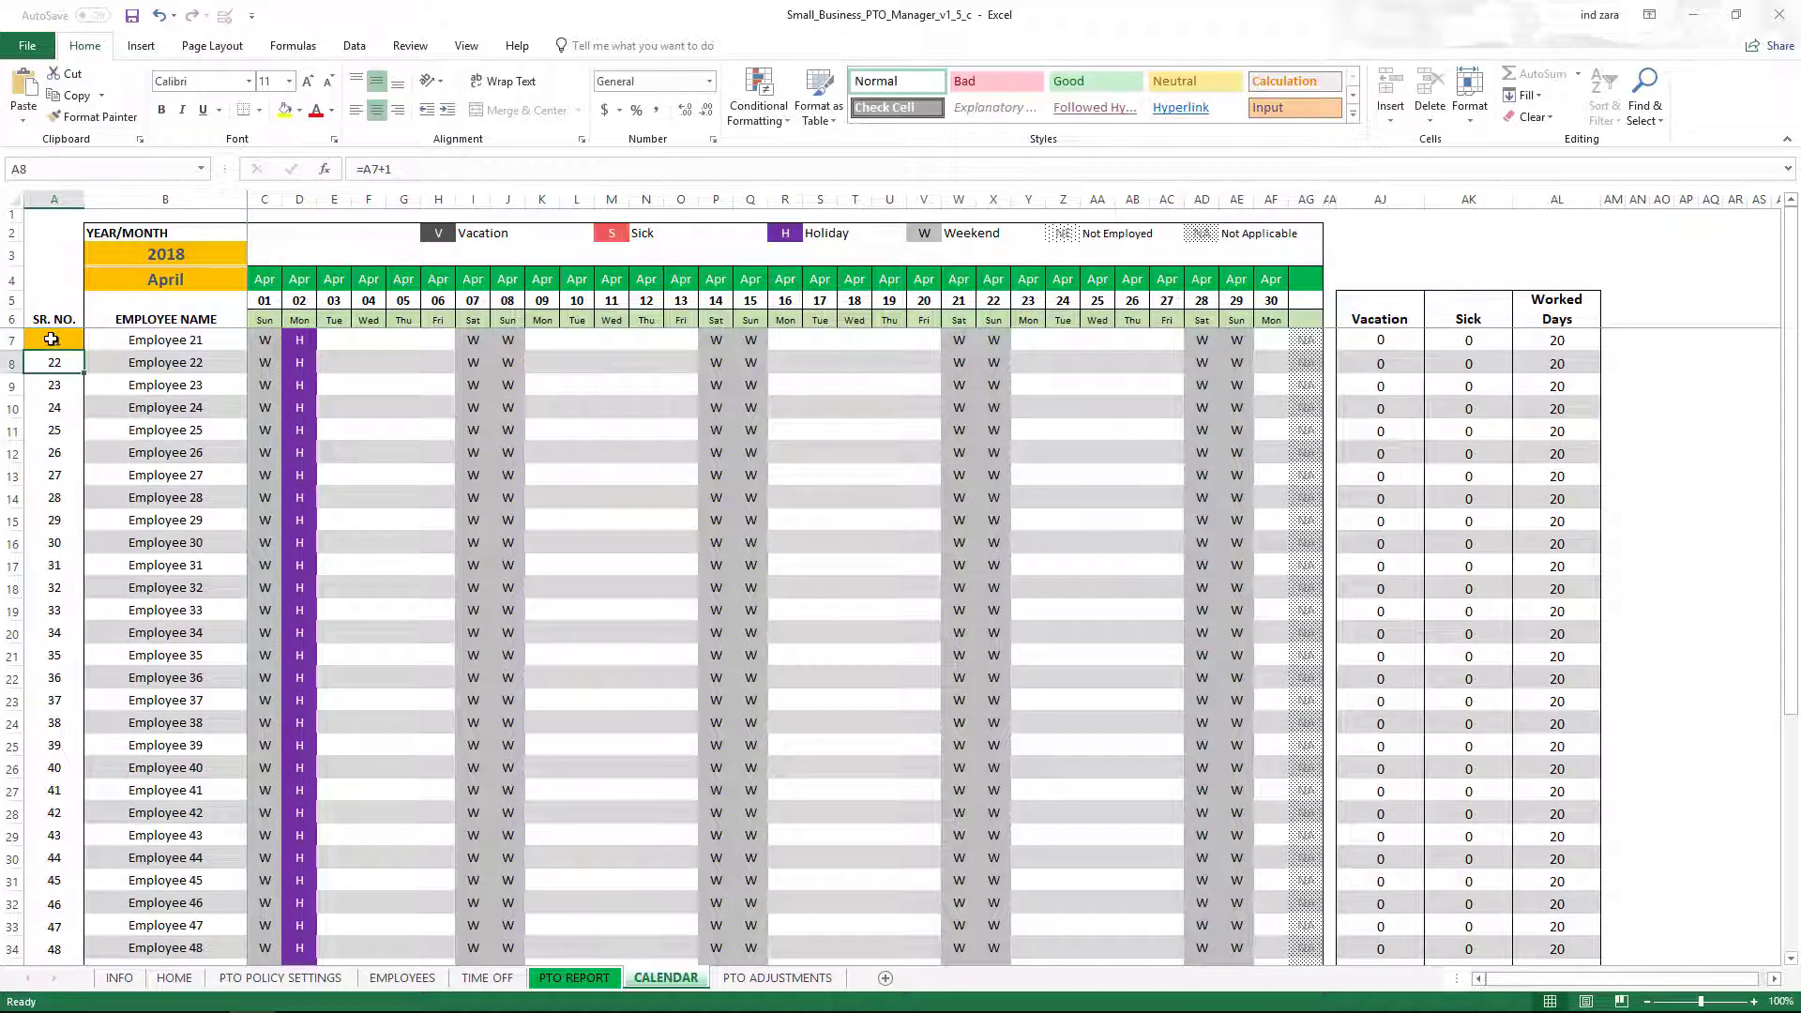
{"action": "scroll", "coordinate": [253, 600], "scroll_direction": "down", "scroll_amount": 2}
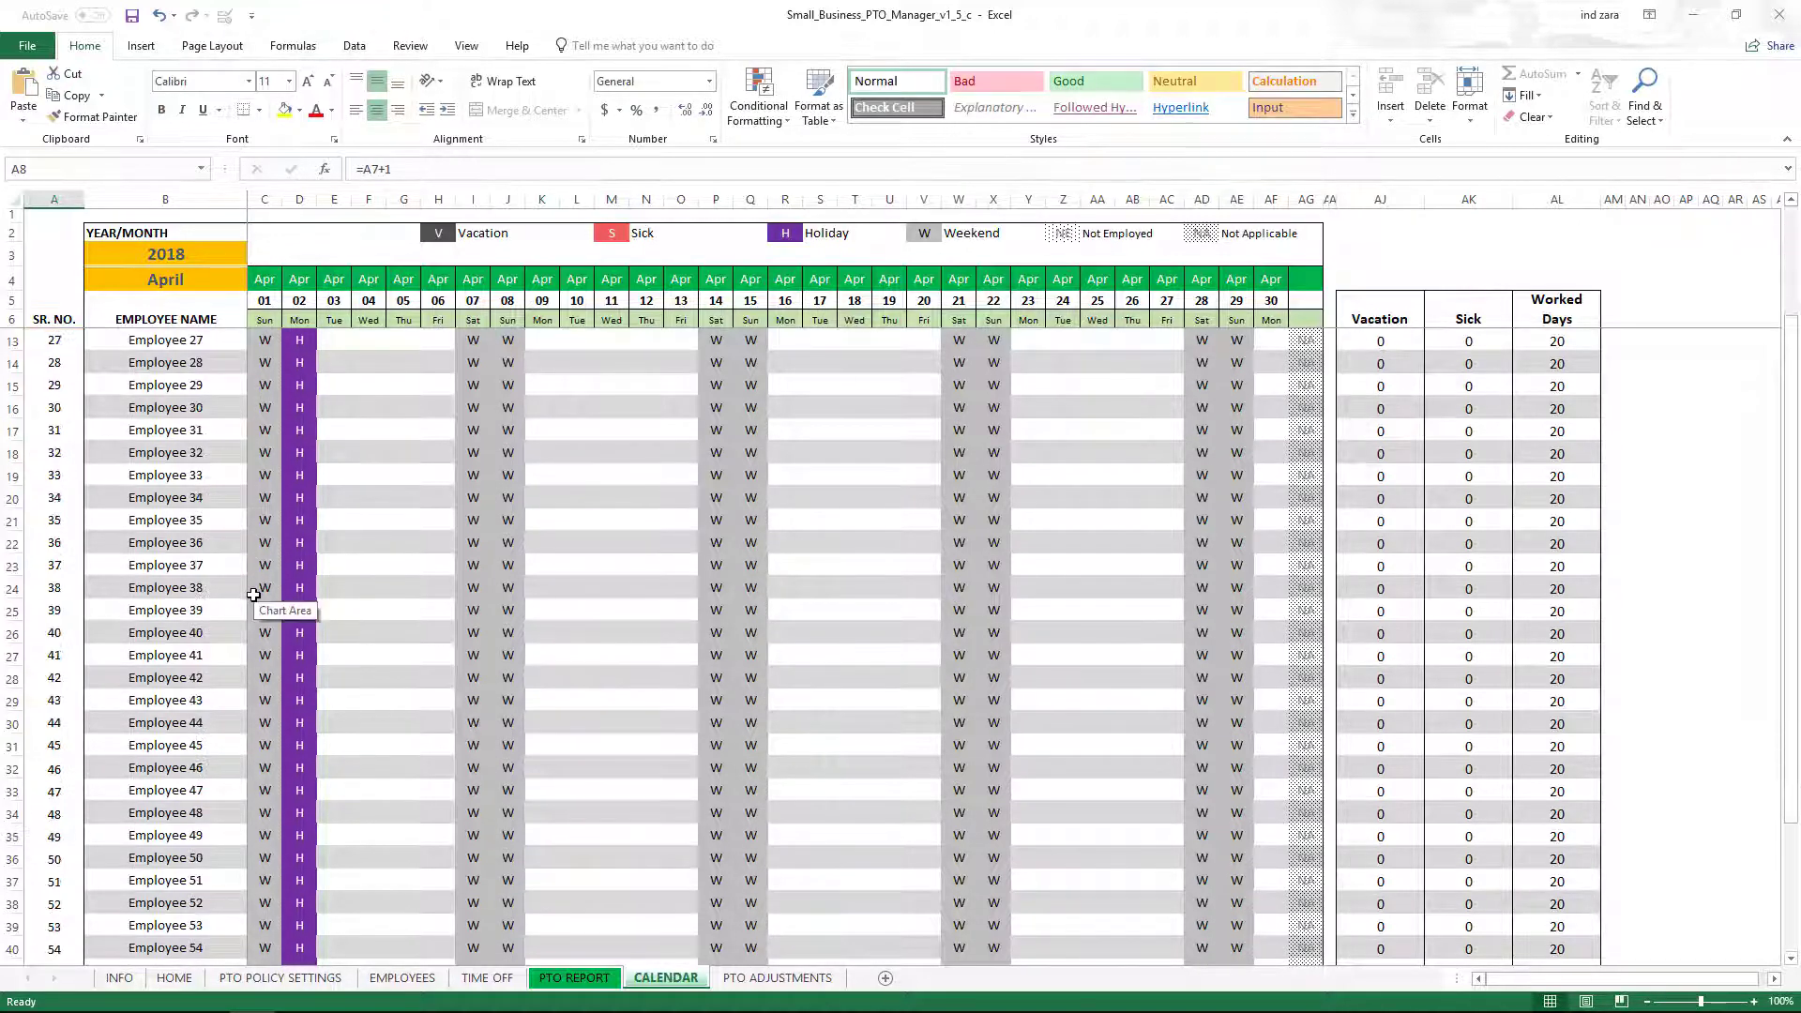
{"action": "scroll", "coordinate": [224, 766], "scroll_direction": "up", "scroll_amount": 2}
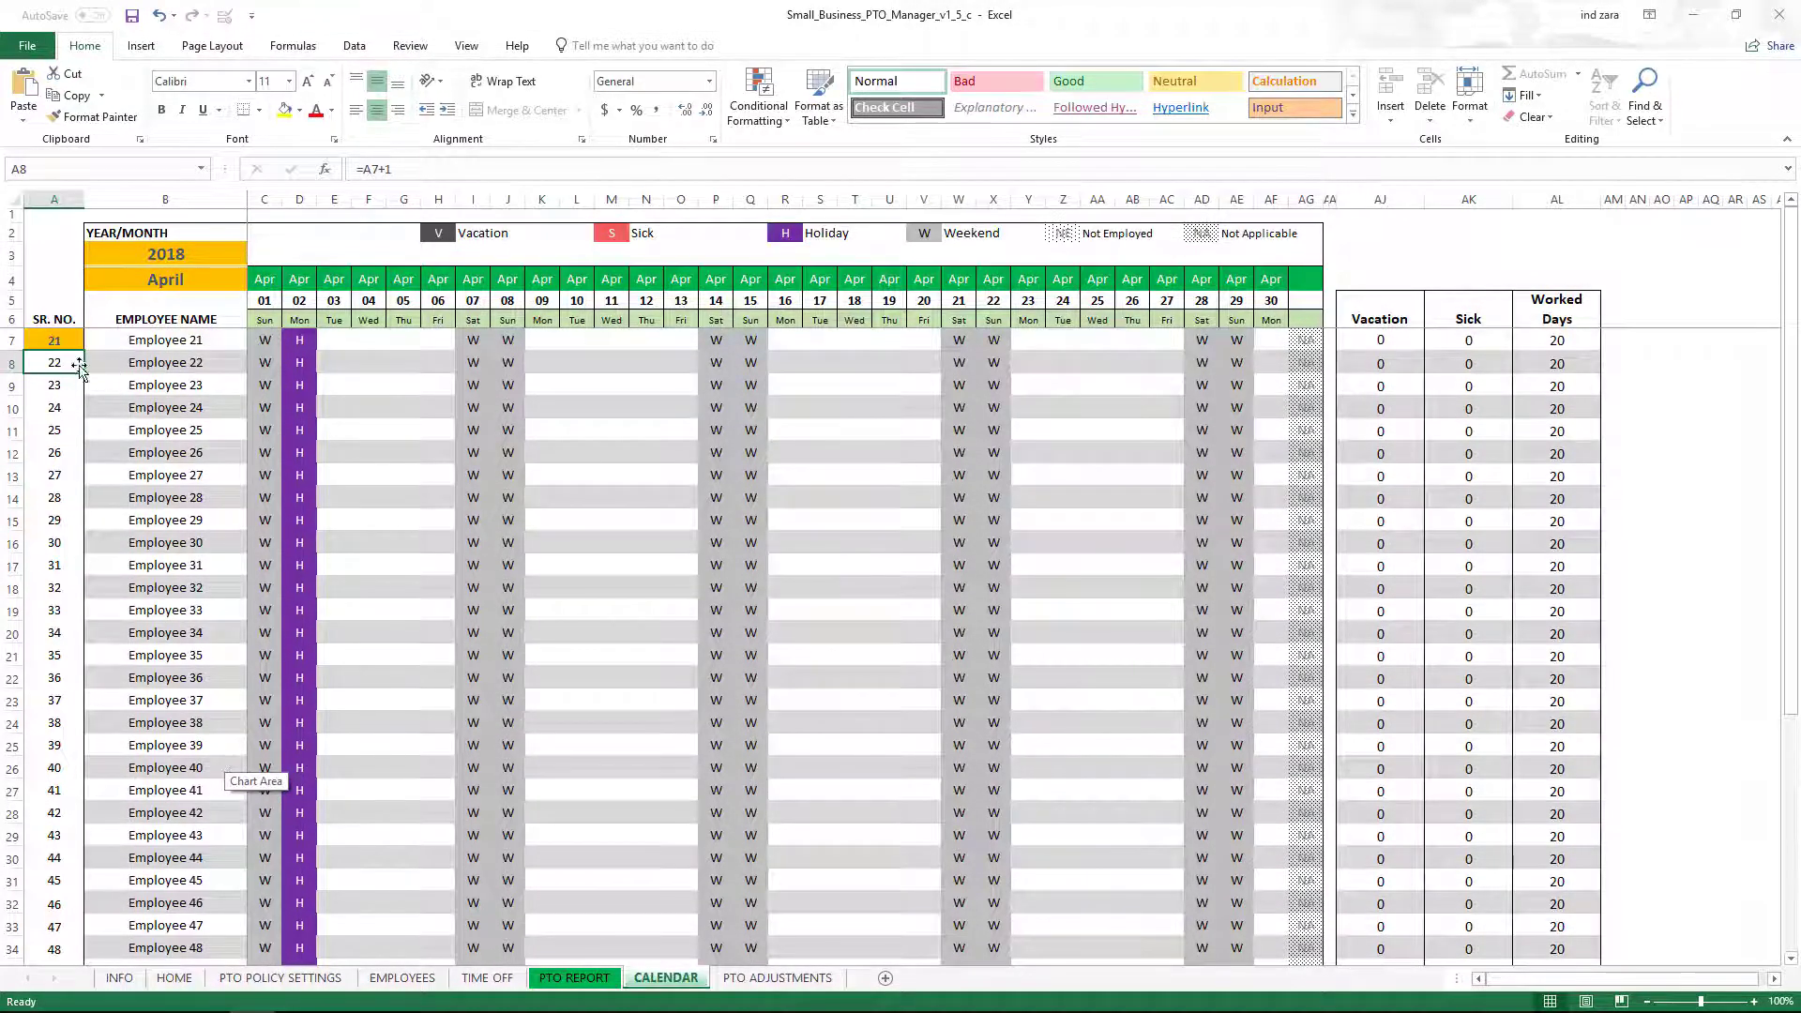
{"action": "left_click", "coordinate": [54, 343]}
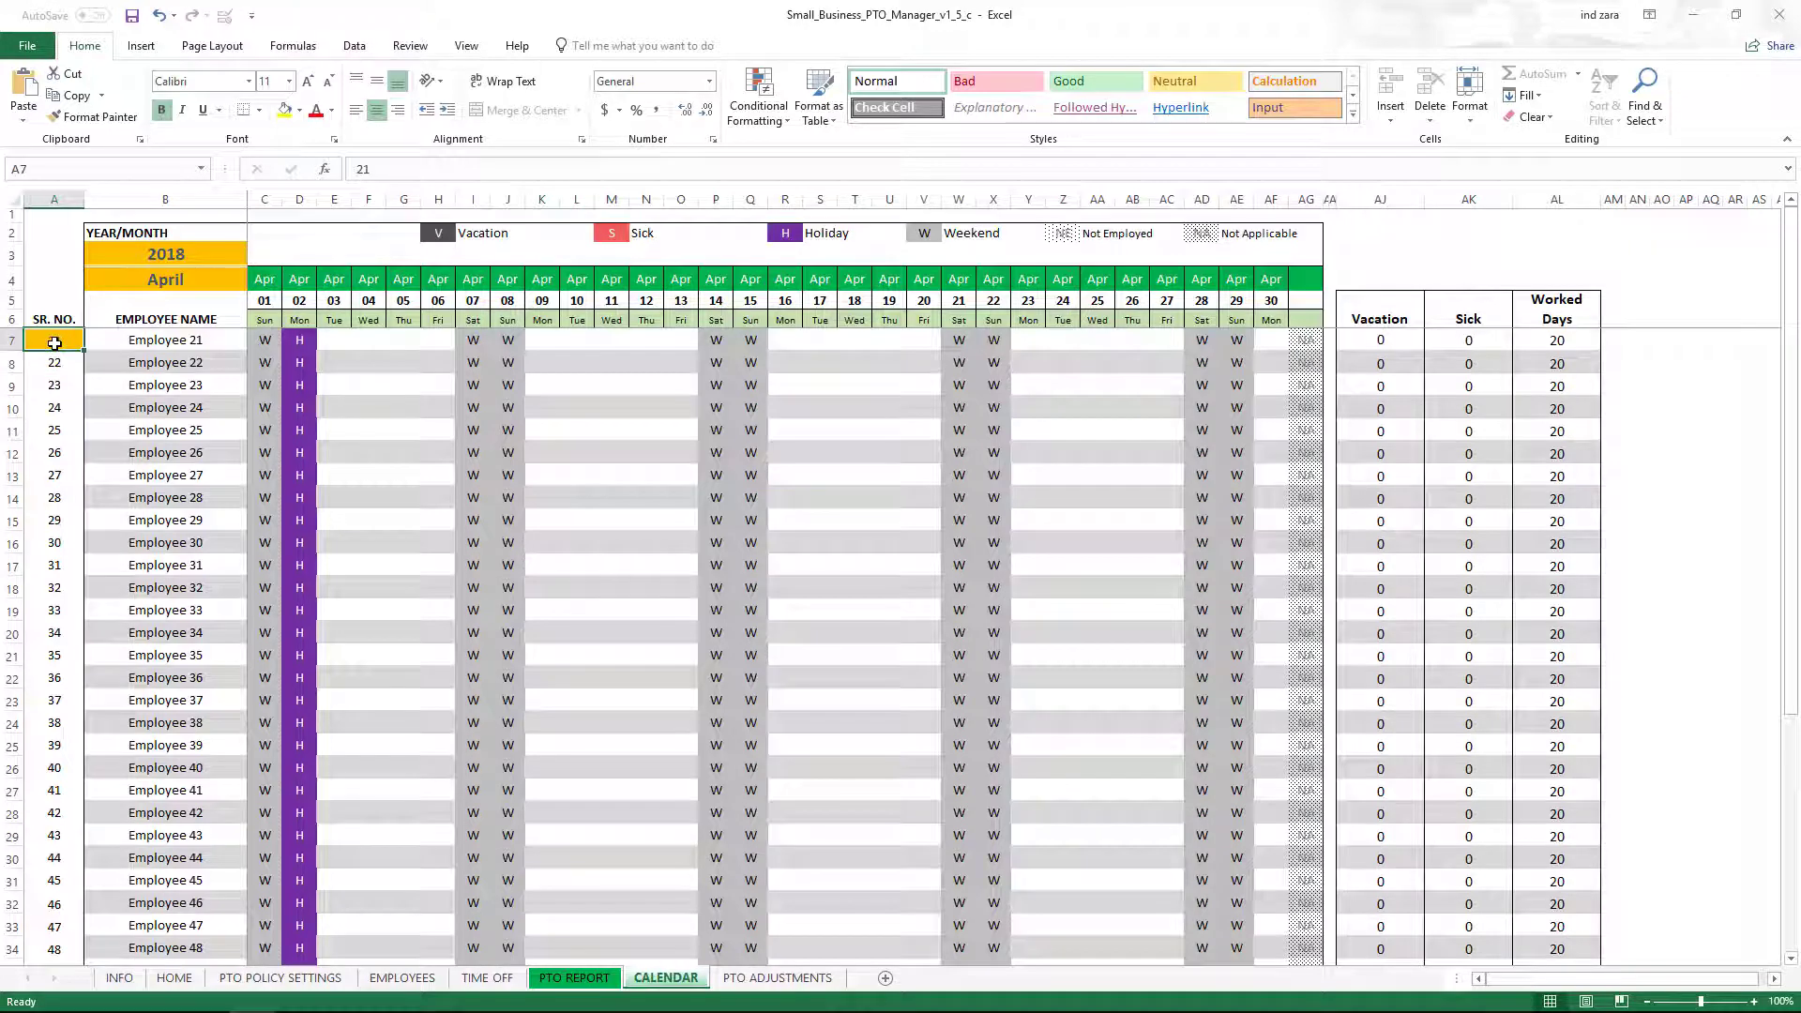
Reset the starting serial number in A7 to 1 so the roster begins at Employee 1.
{"action": "type", "text": "1"}
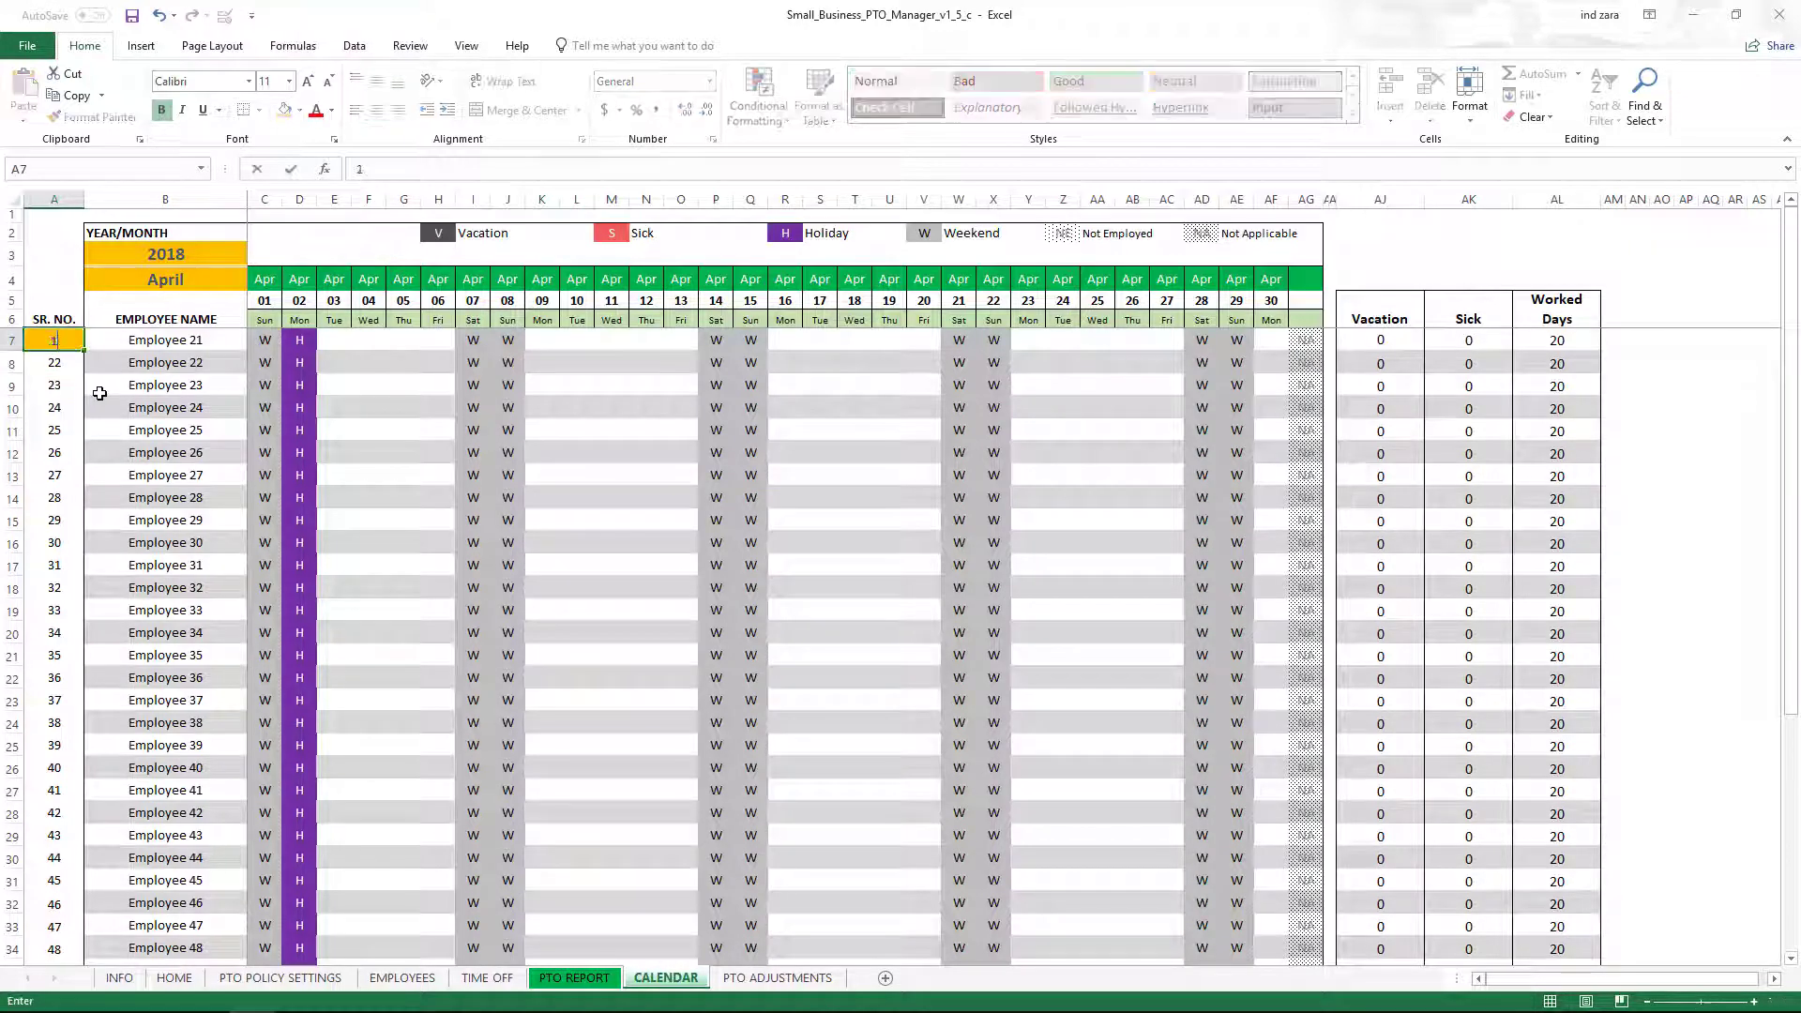
{"action": "key", "text": "Return"}
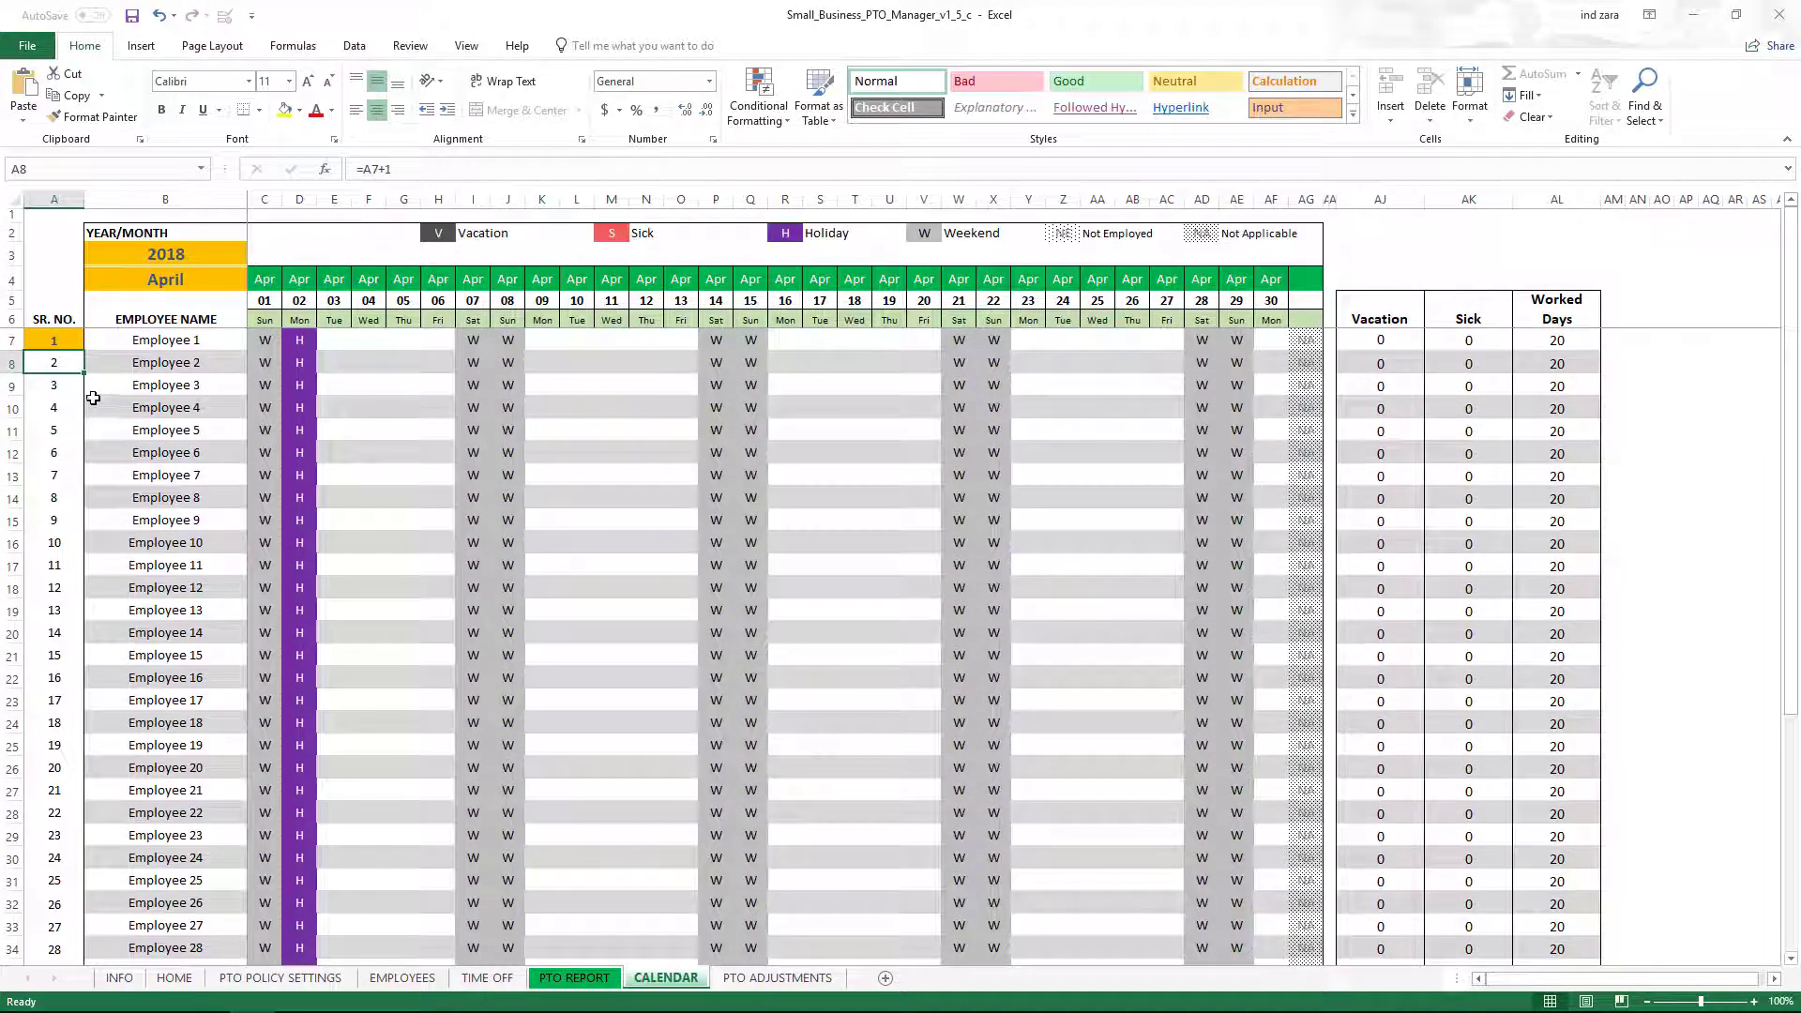
{"action": "scroll", "coordinate": [92, 399], "scroll_direction": "down", "scroll_amount": 3}
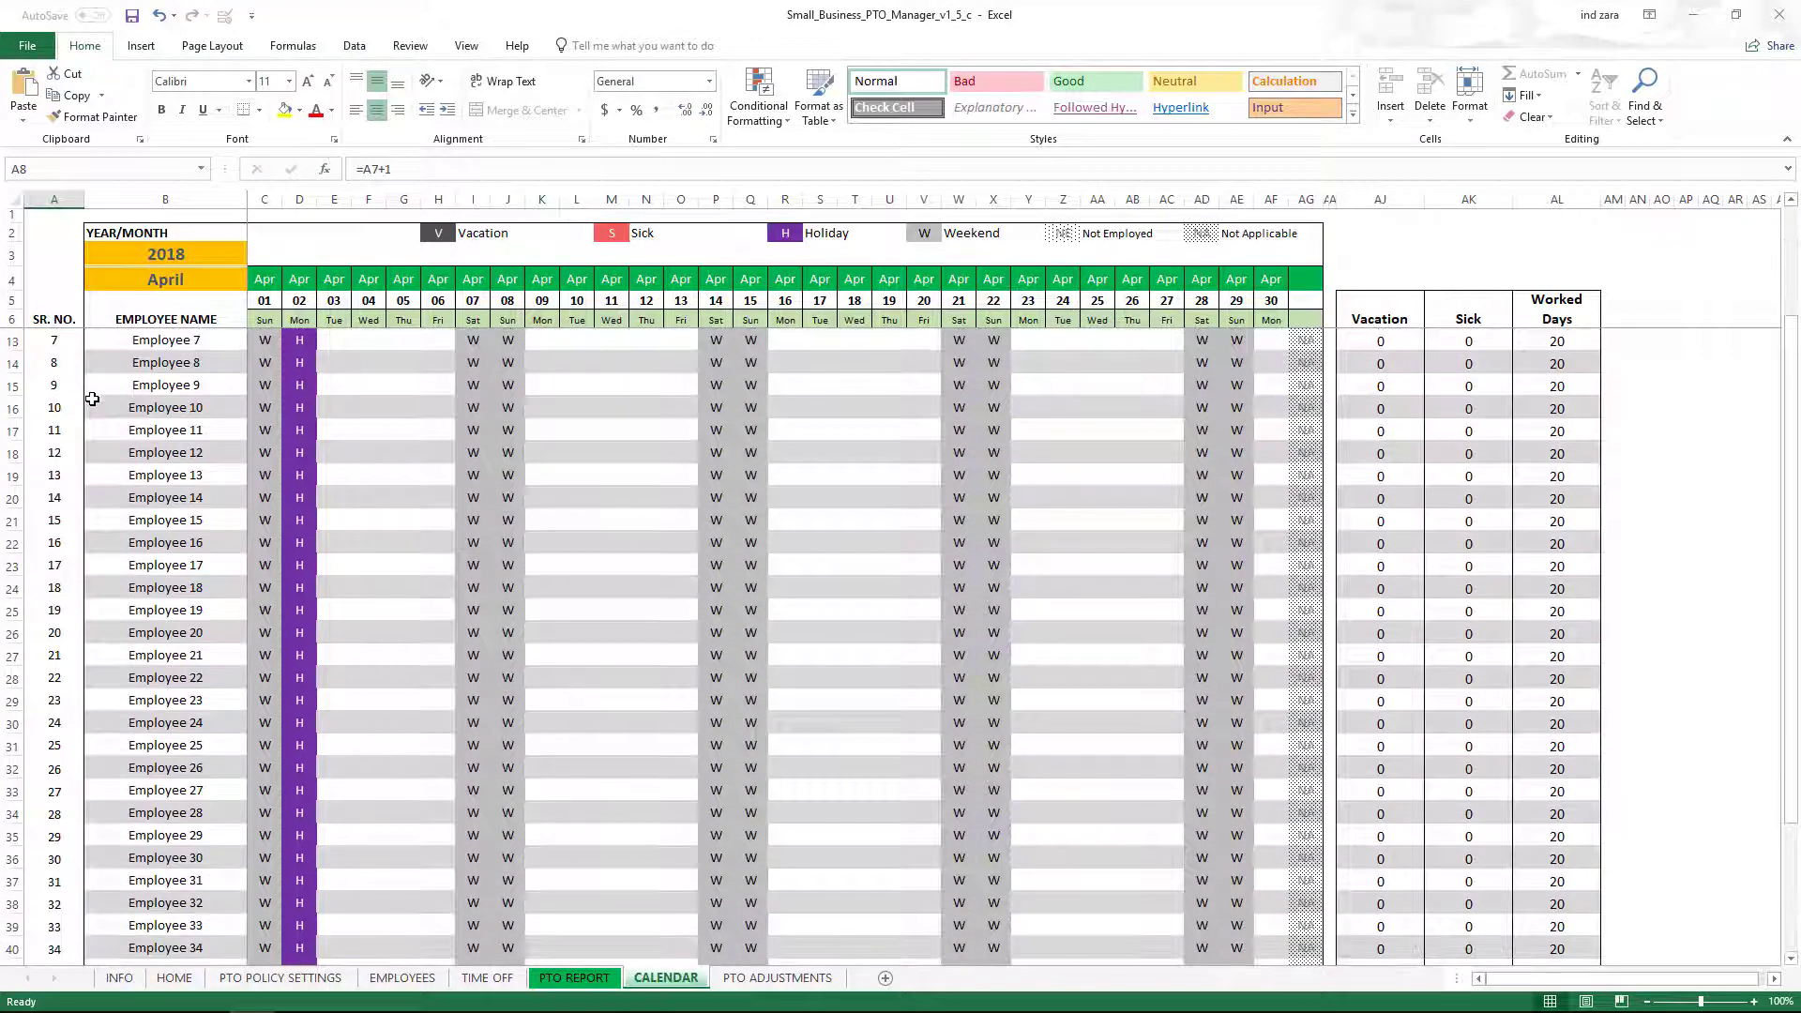
{"action": "scroll", "coordinate": [92, 399], "scroll_direction": "up", "scroll_amount": 3}
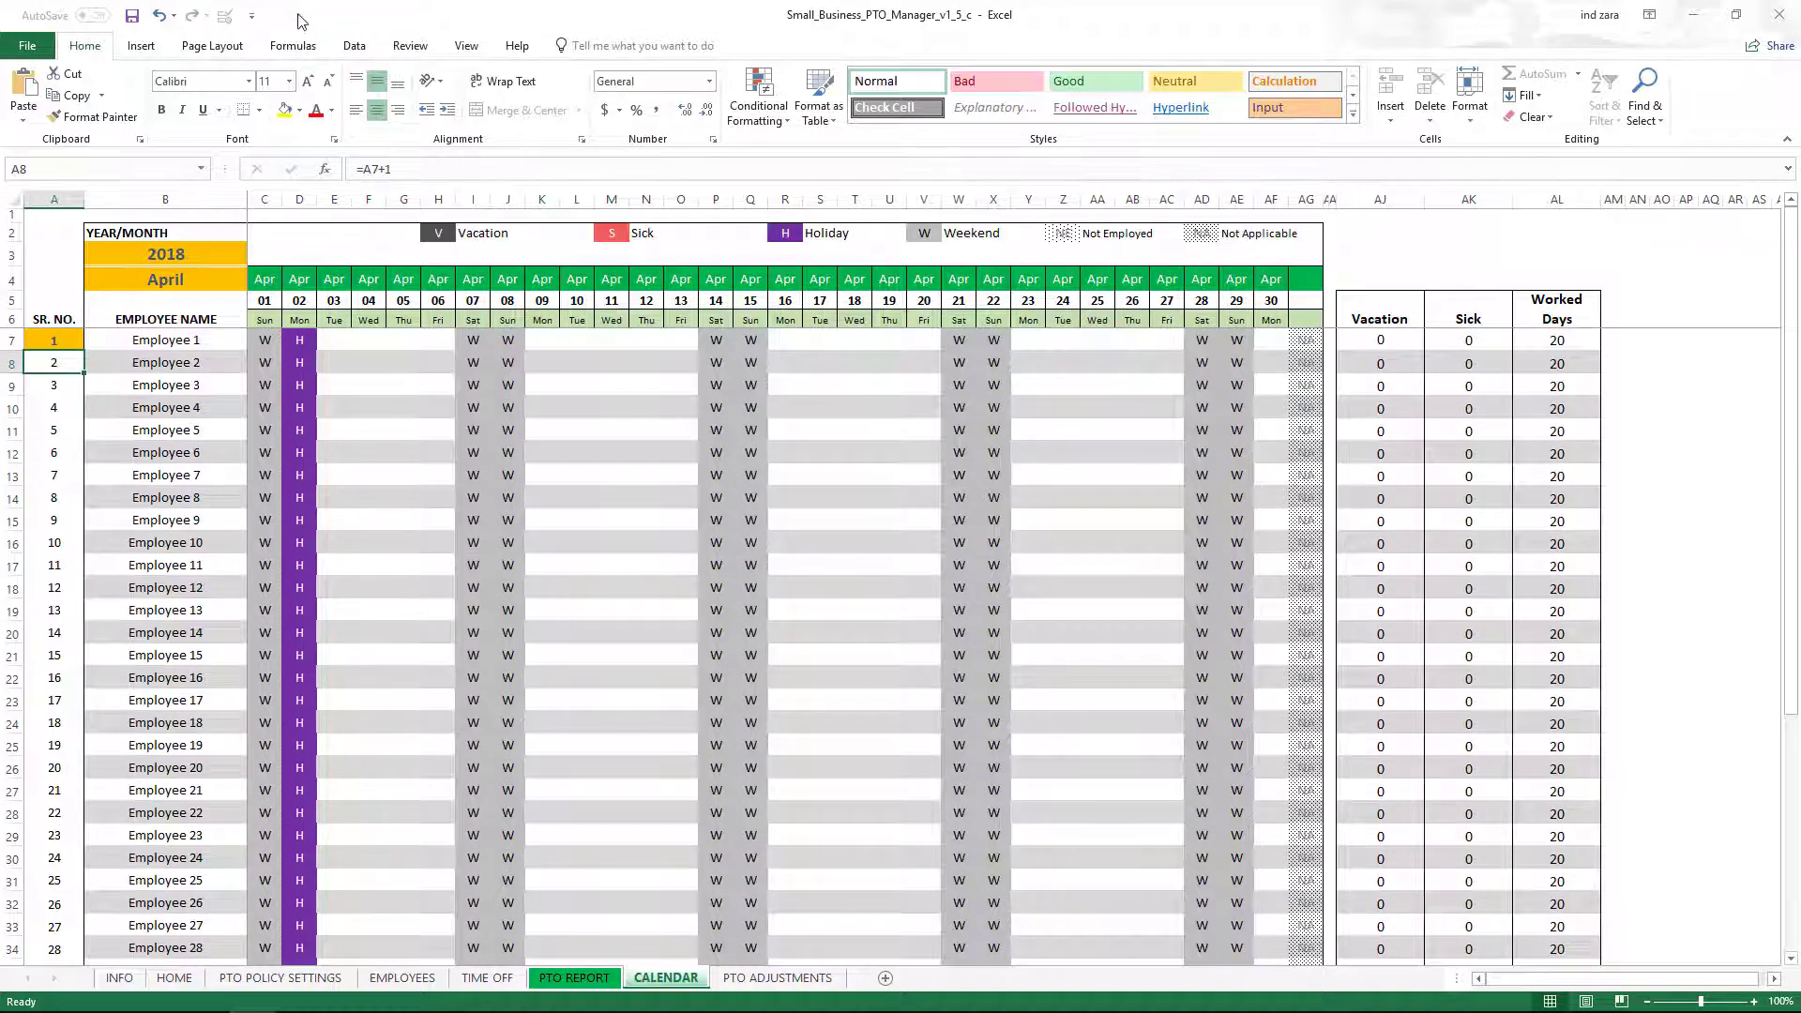
Unprotect the CALENDAR sheet by entering the sheet password.
{"action": "left_click", "coordinate": [410, 46]}
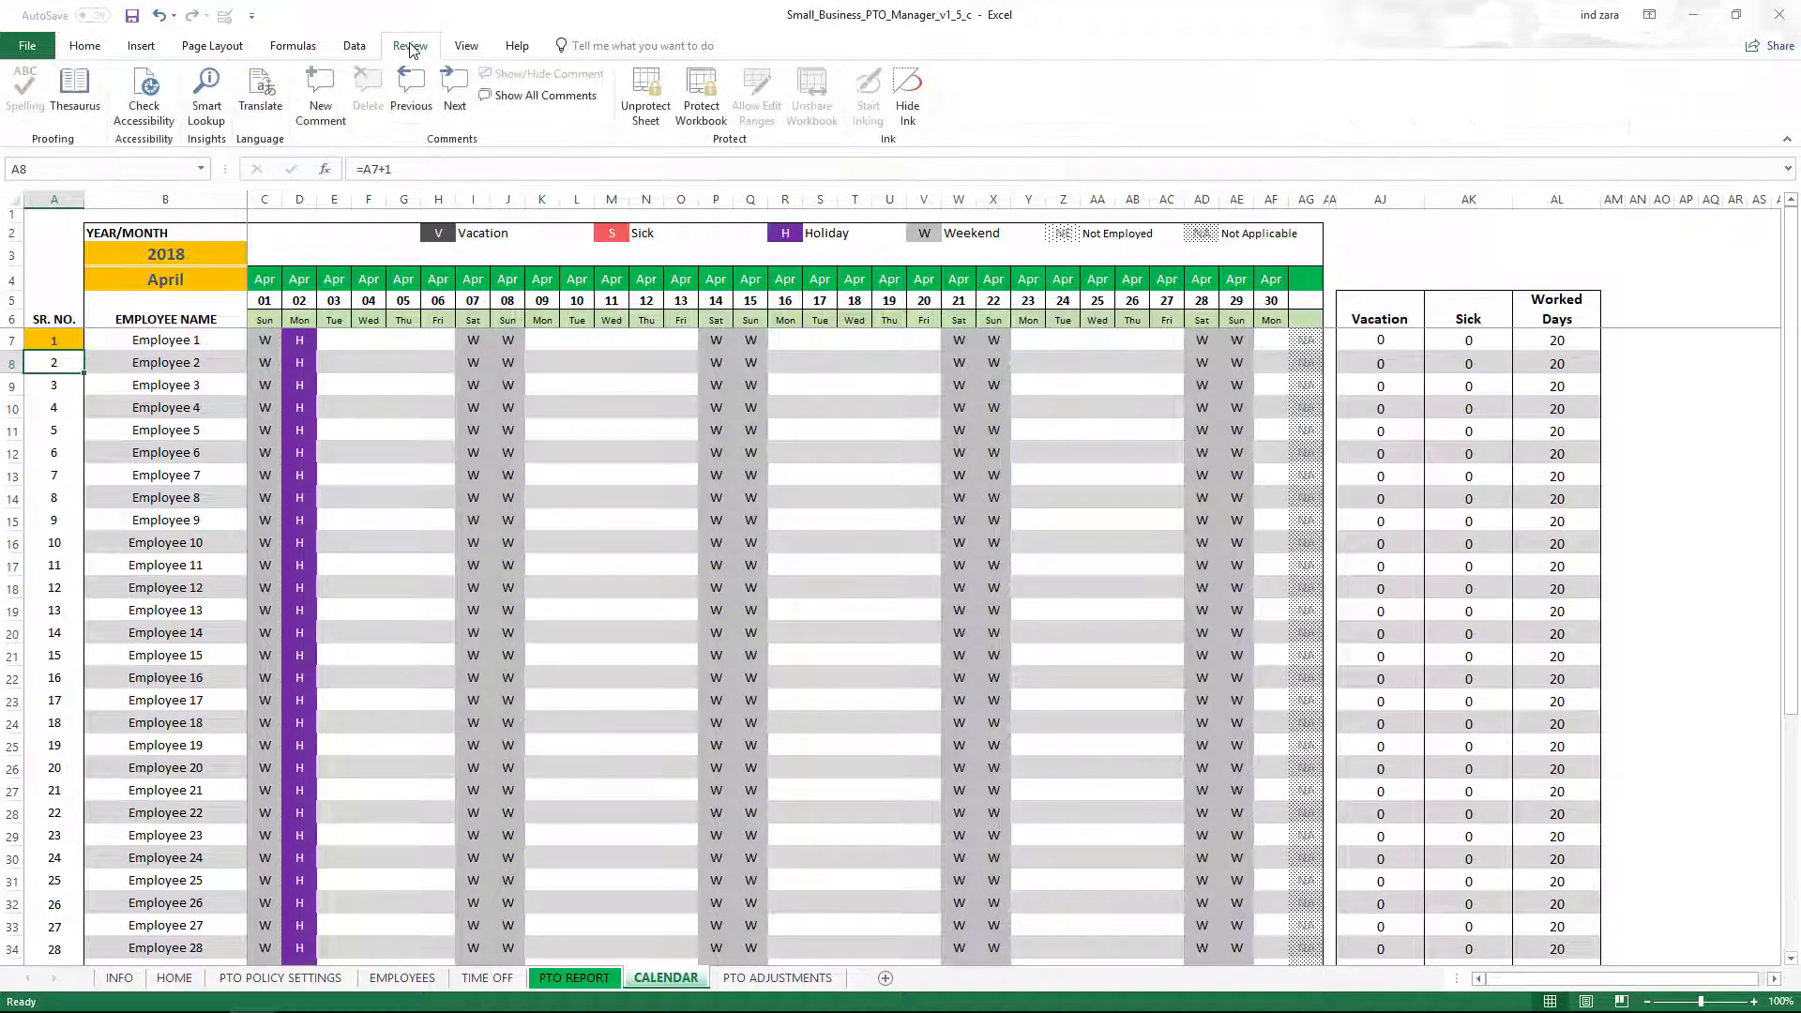
{"action": "left_click", "coordinate": [638, 105]}
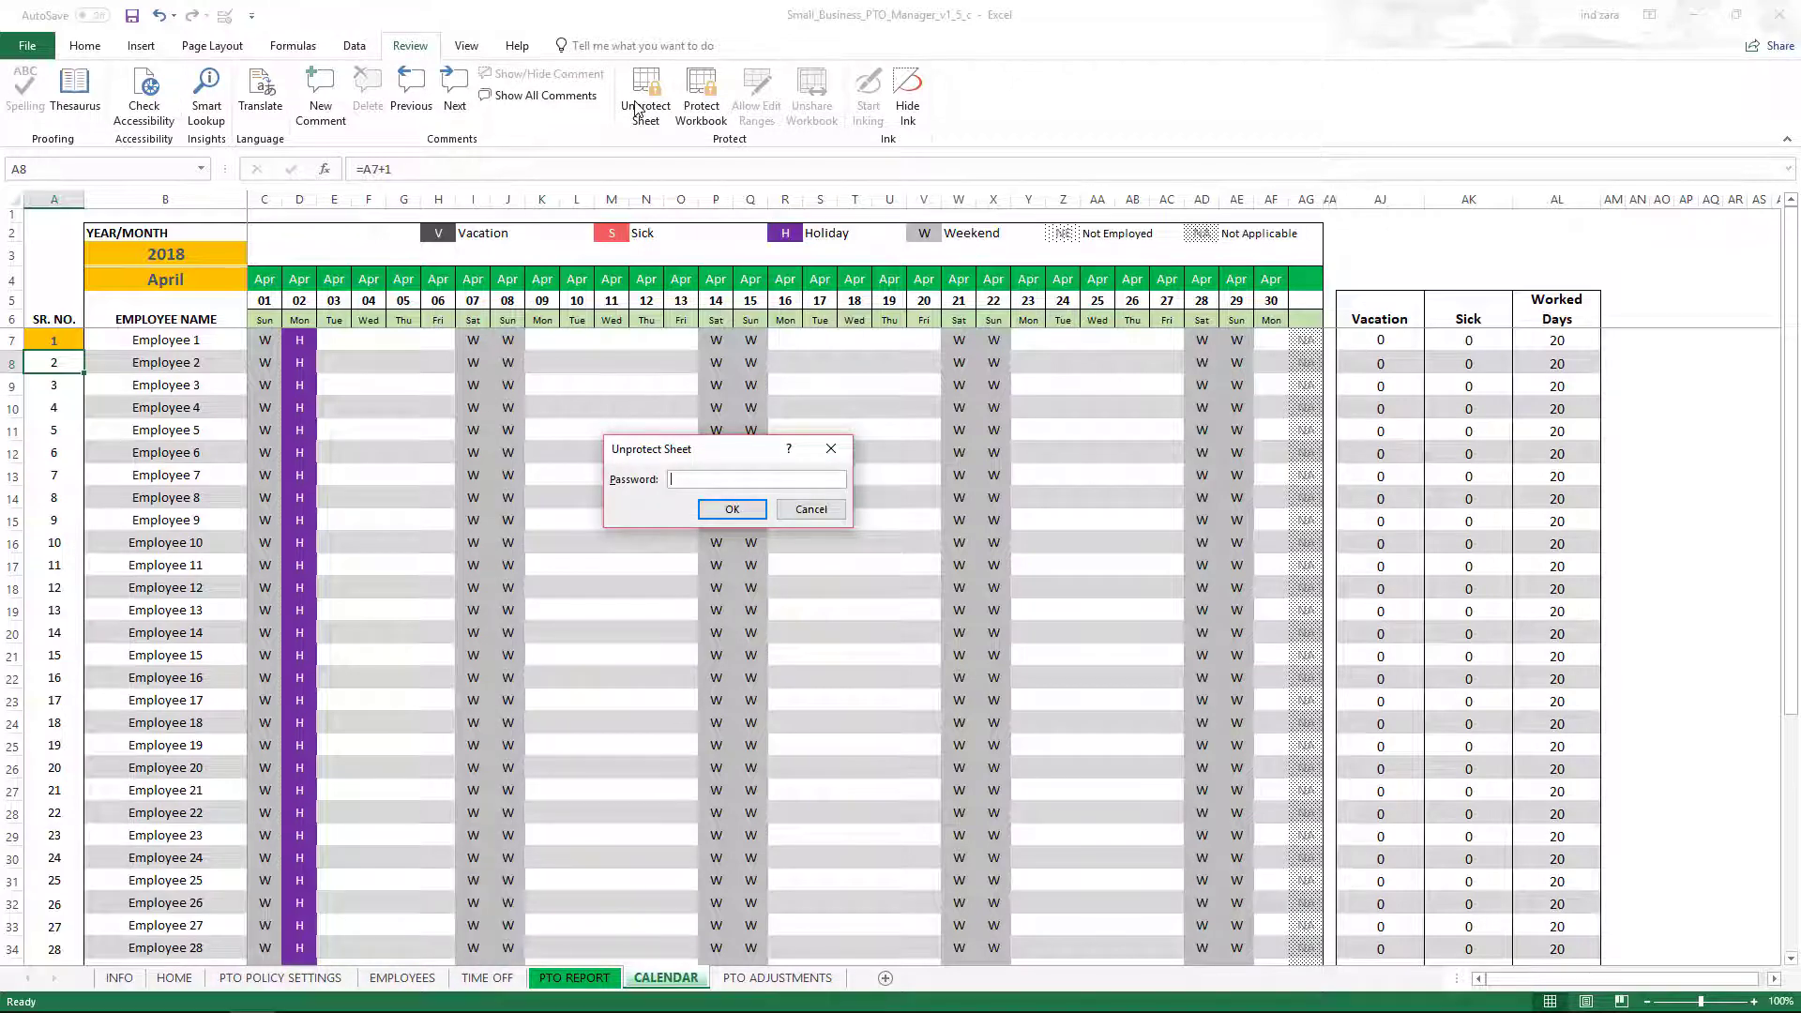
{"action": "type", "text": "123456"}
{"action": "key", "text": "Return"}
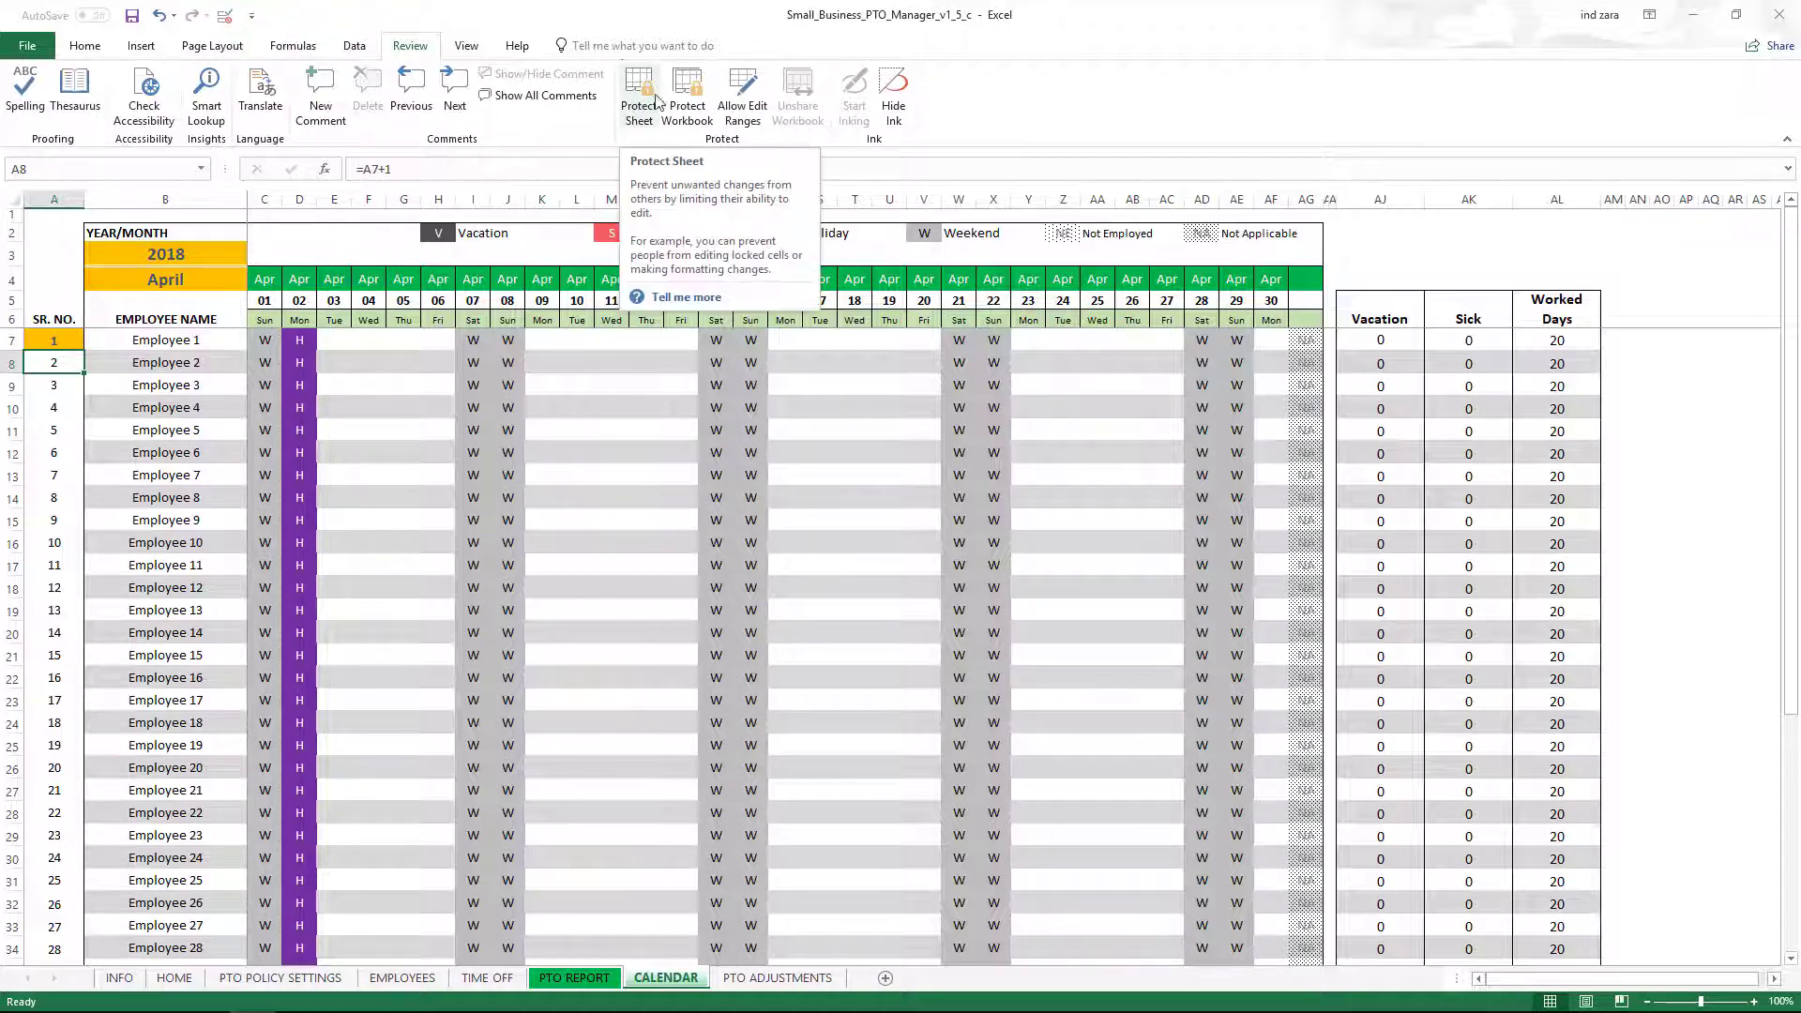
Copy row 45, the Employee 39 calendar row.
{"action": "left_click", "coordinate": [572, 497]}
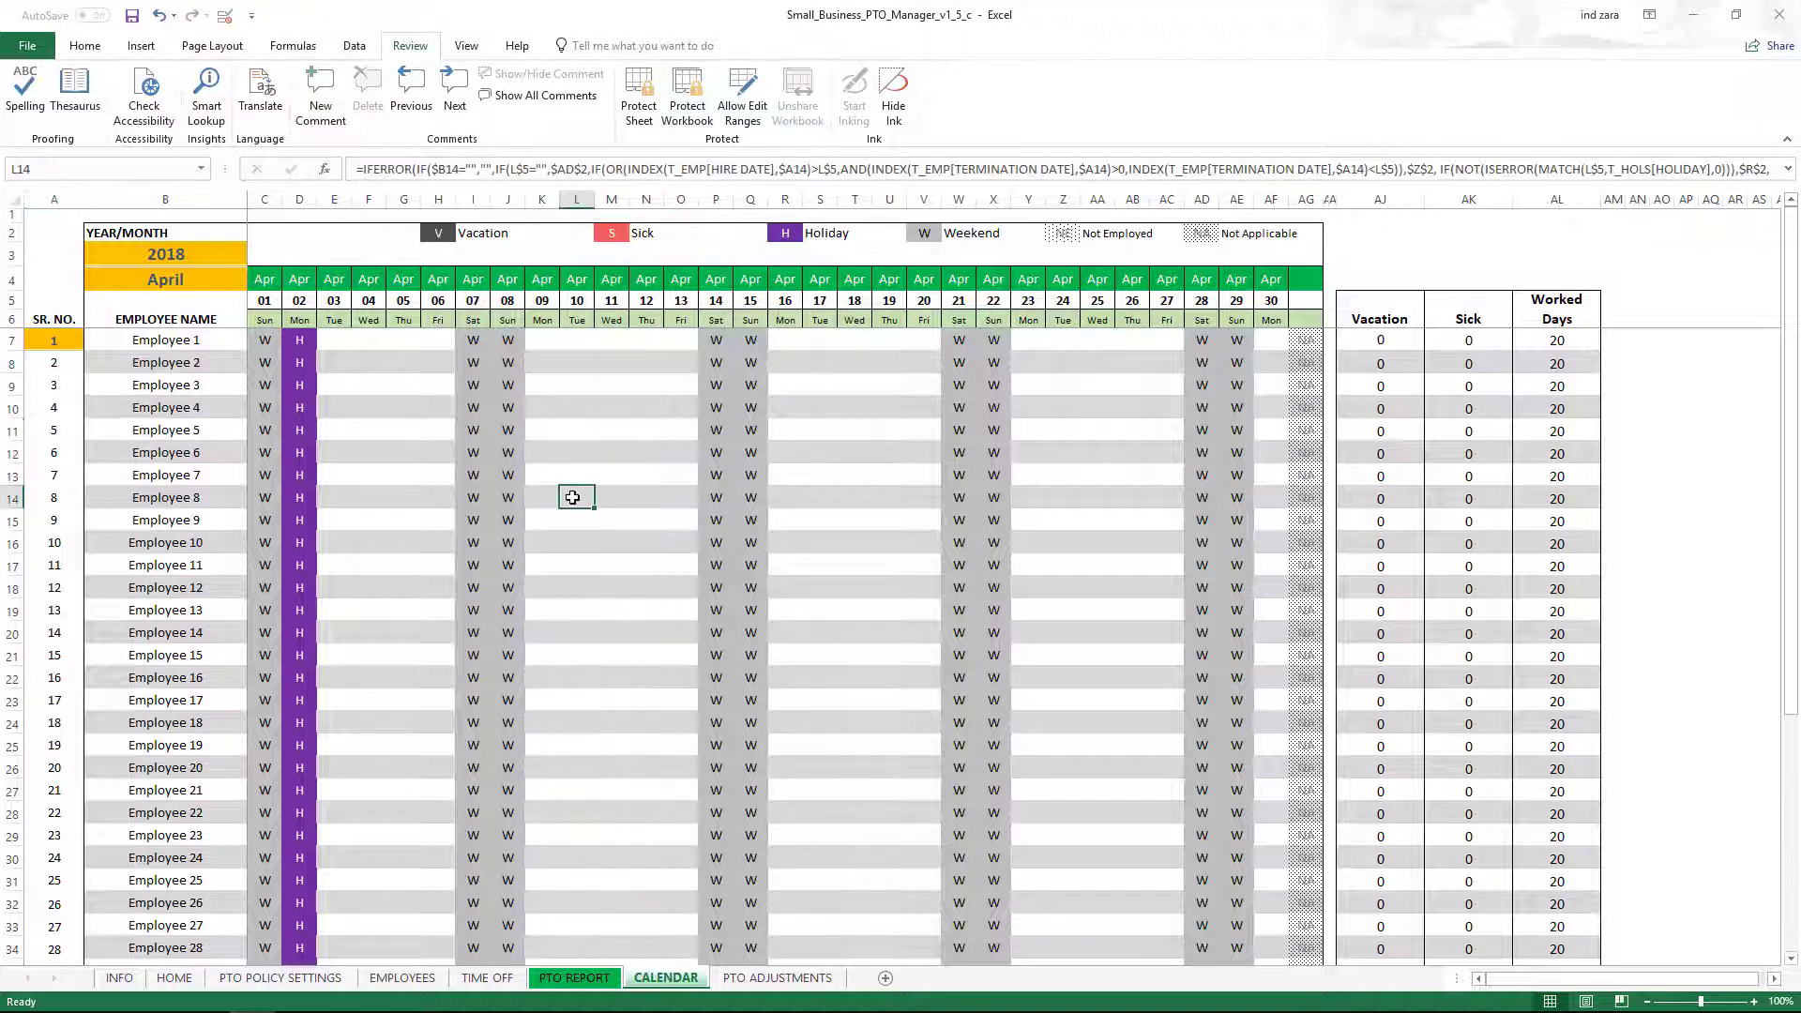
{"action": "scroll", "coordinate": [573, 497], "scroll_direction": "down", "scroll_amount": 2}
{"action": "scroll", "coordinate": [572, 497], "scroll_direction": "down", "scroll_amount": 5}
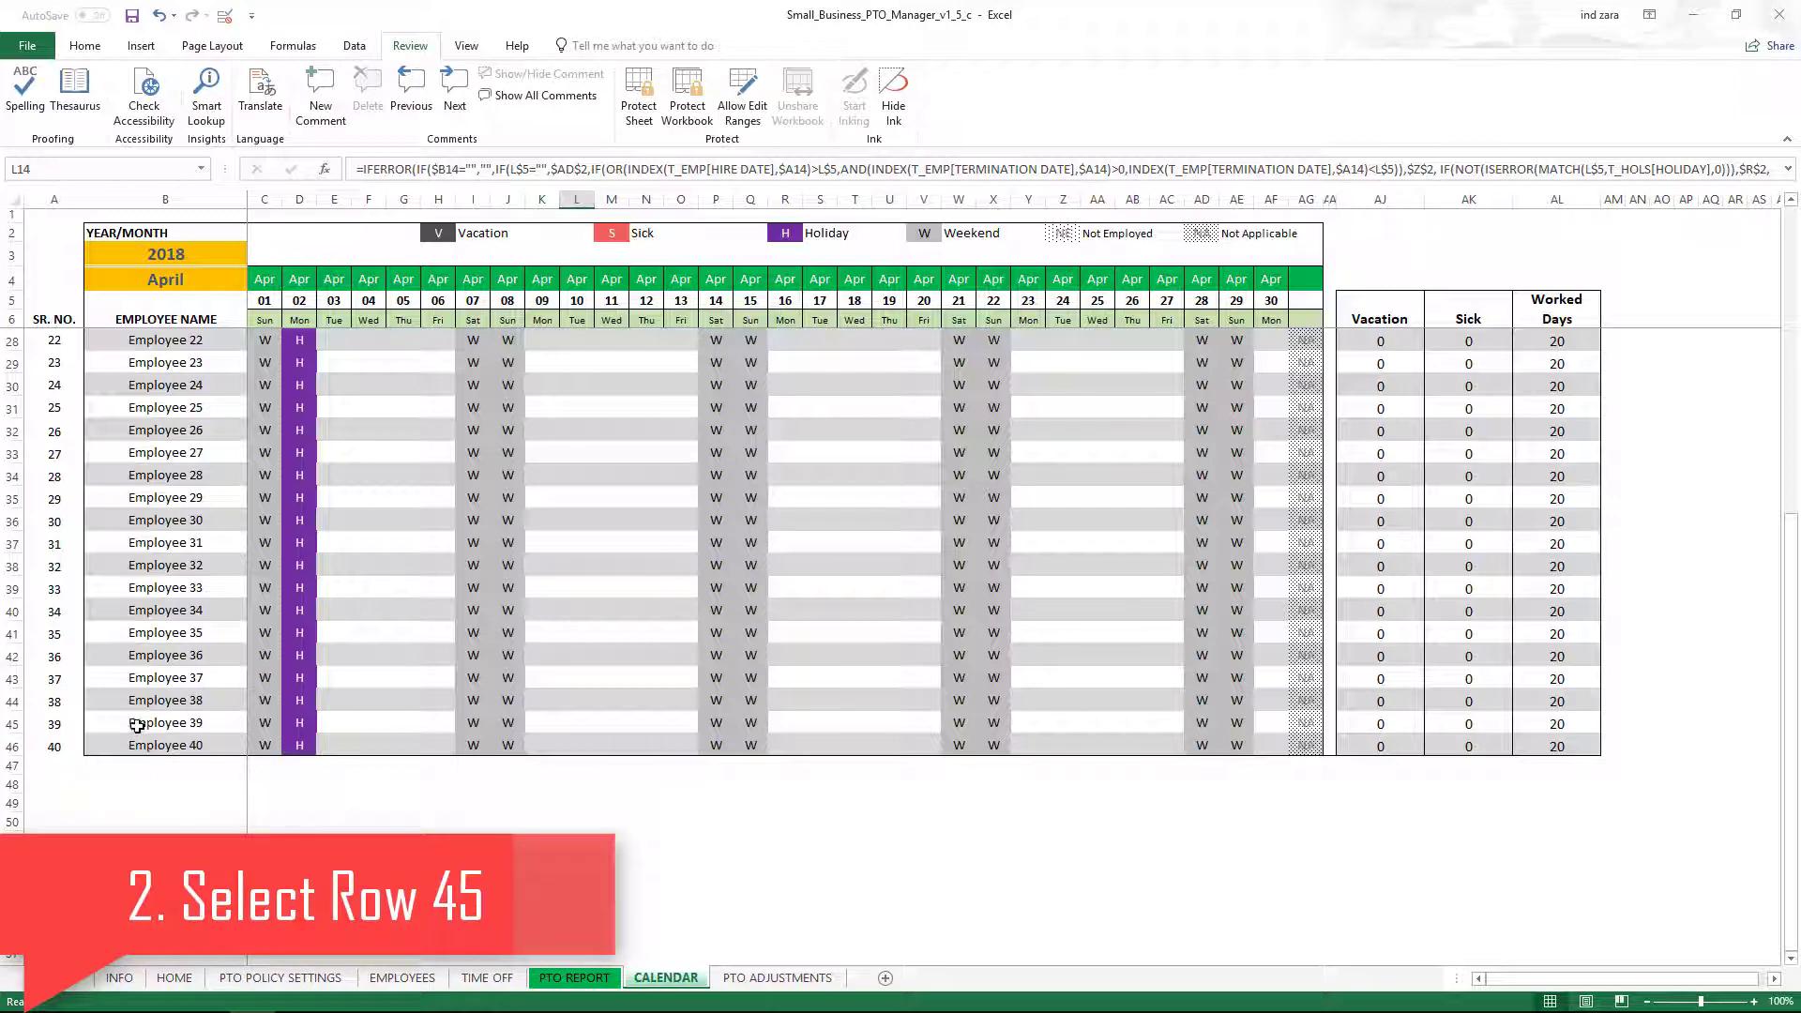
{"action": "left_click", "coordinate": [11, 724]}
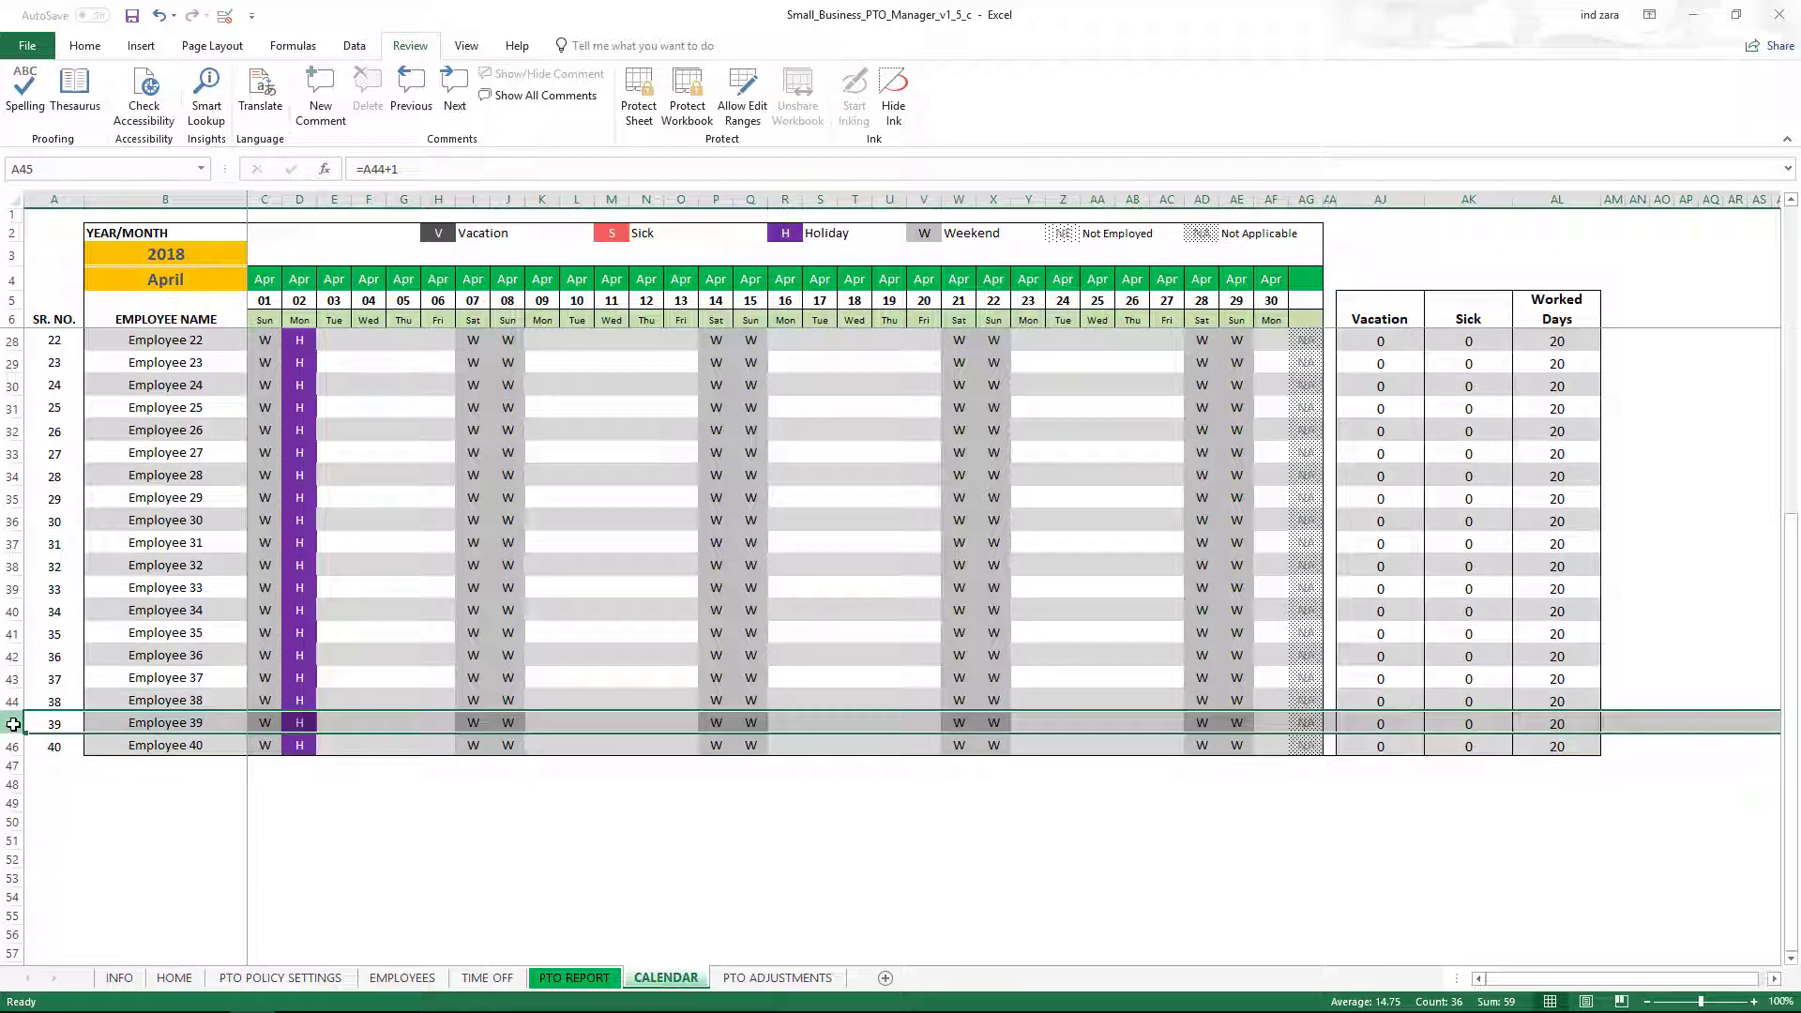
{"action": "right_click", "coordinate": [12, 724]}
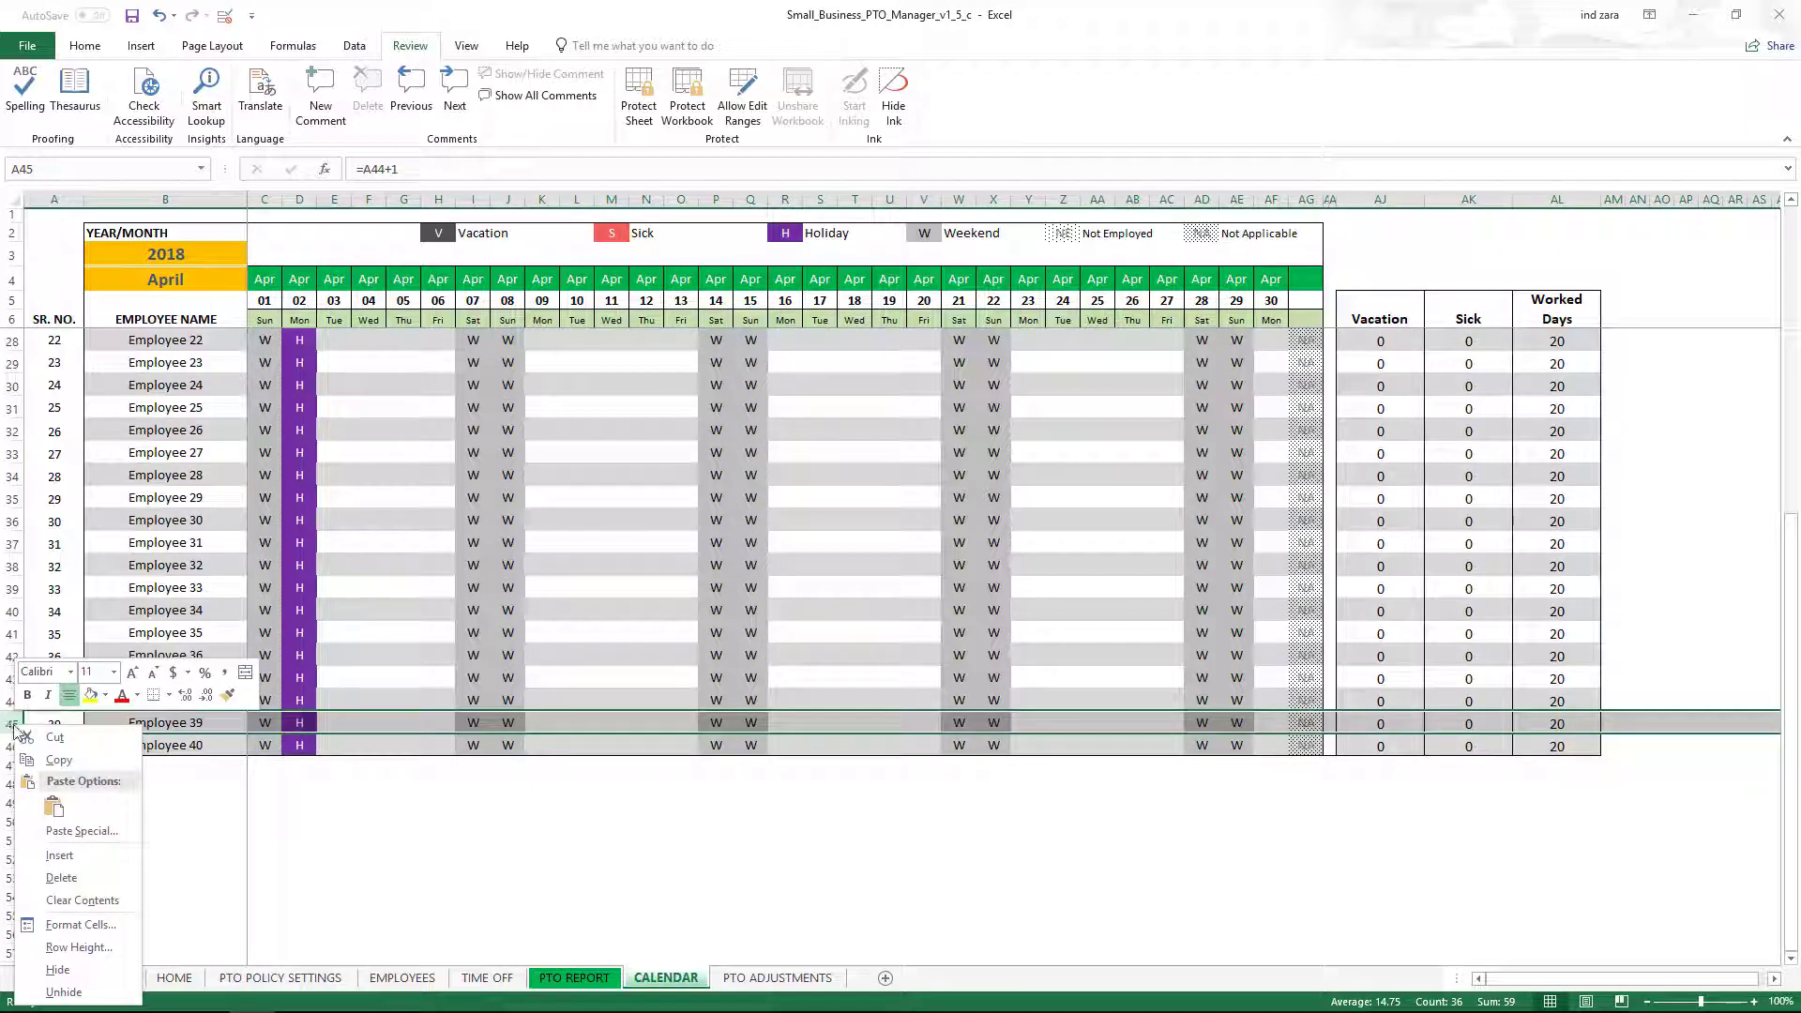
{"action": "left_click", "coordinate": [61, 760]}
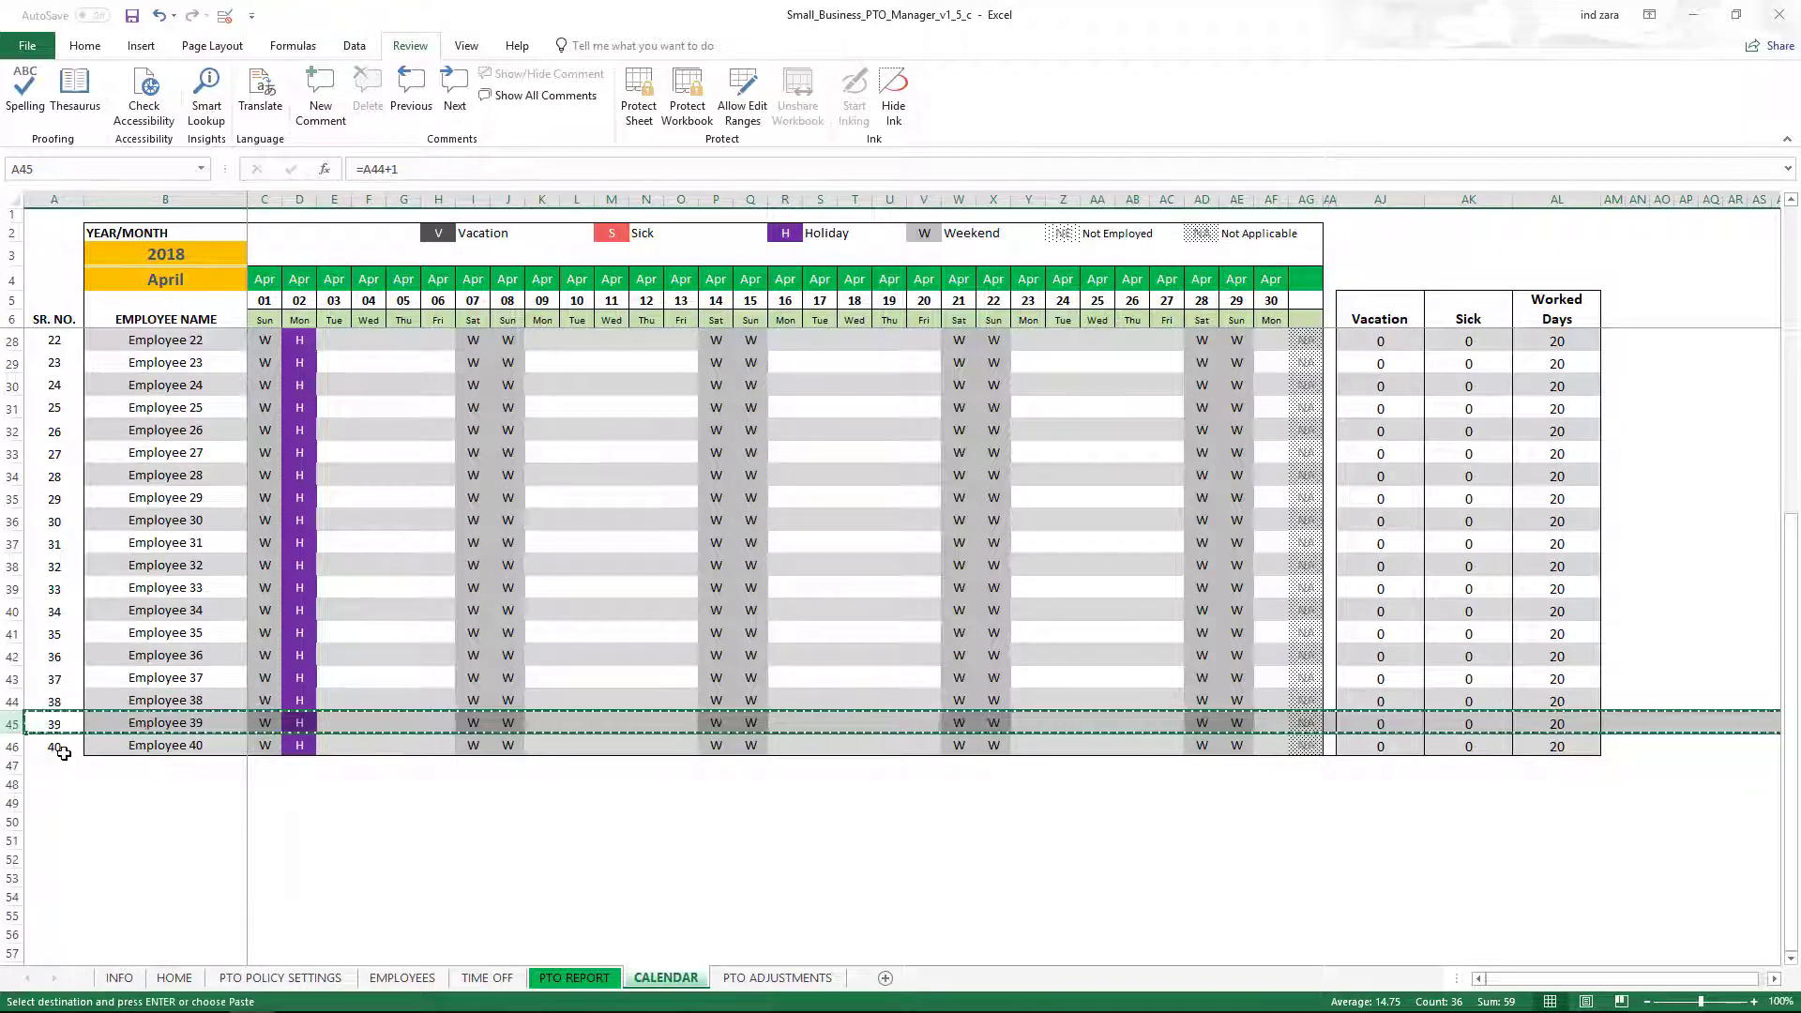
Insert the copied row into empty rows 46–86, extending the roster to Employee 80.
{"action": "left_click", "coordinate": [11, 745]}
{"action": "left_click_drag", "start_coordinate": [11, 746], "coordinate": [17, 958]}
{"action": "scroll", "coordinate": [132, 782], "scroll_direction": "down", "scroll_amount": 2}
{"action": "scroll", "coordinate": [132, 782], "scroll_direction": "up", "scroll_amount": 2}
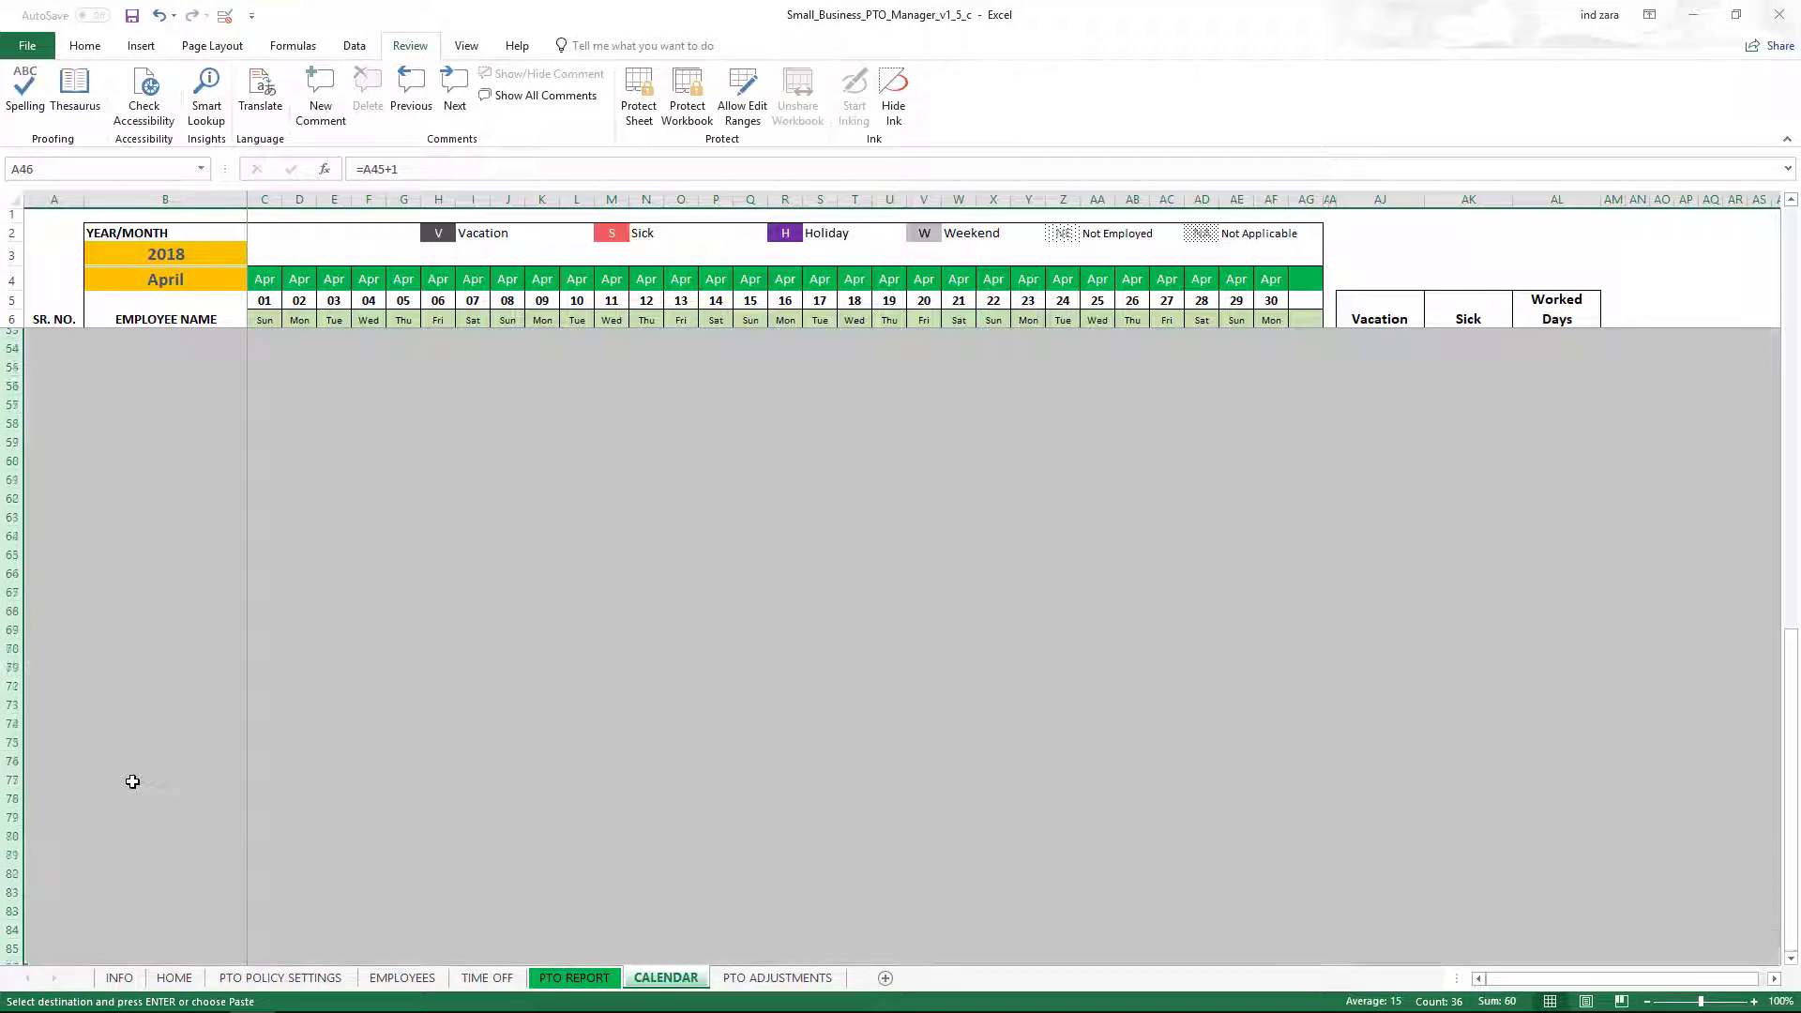
{"action": "scroll", "coordinate": [133, 781], "scroll_direction": "up", "scroll_amount": 6}
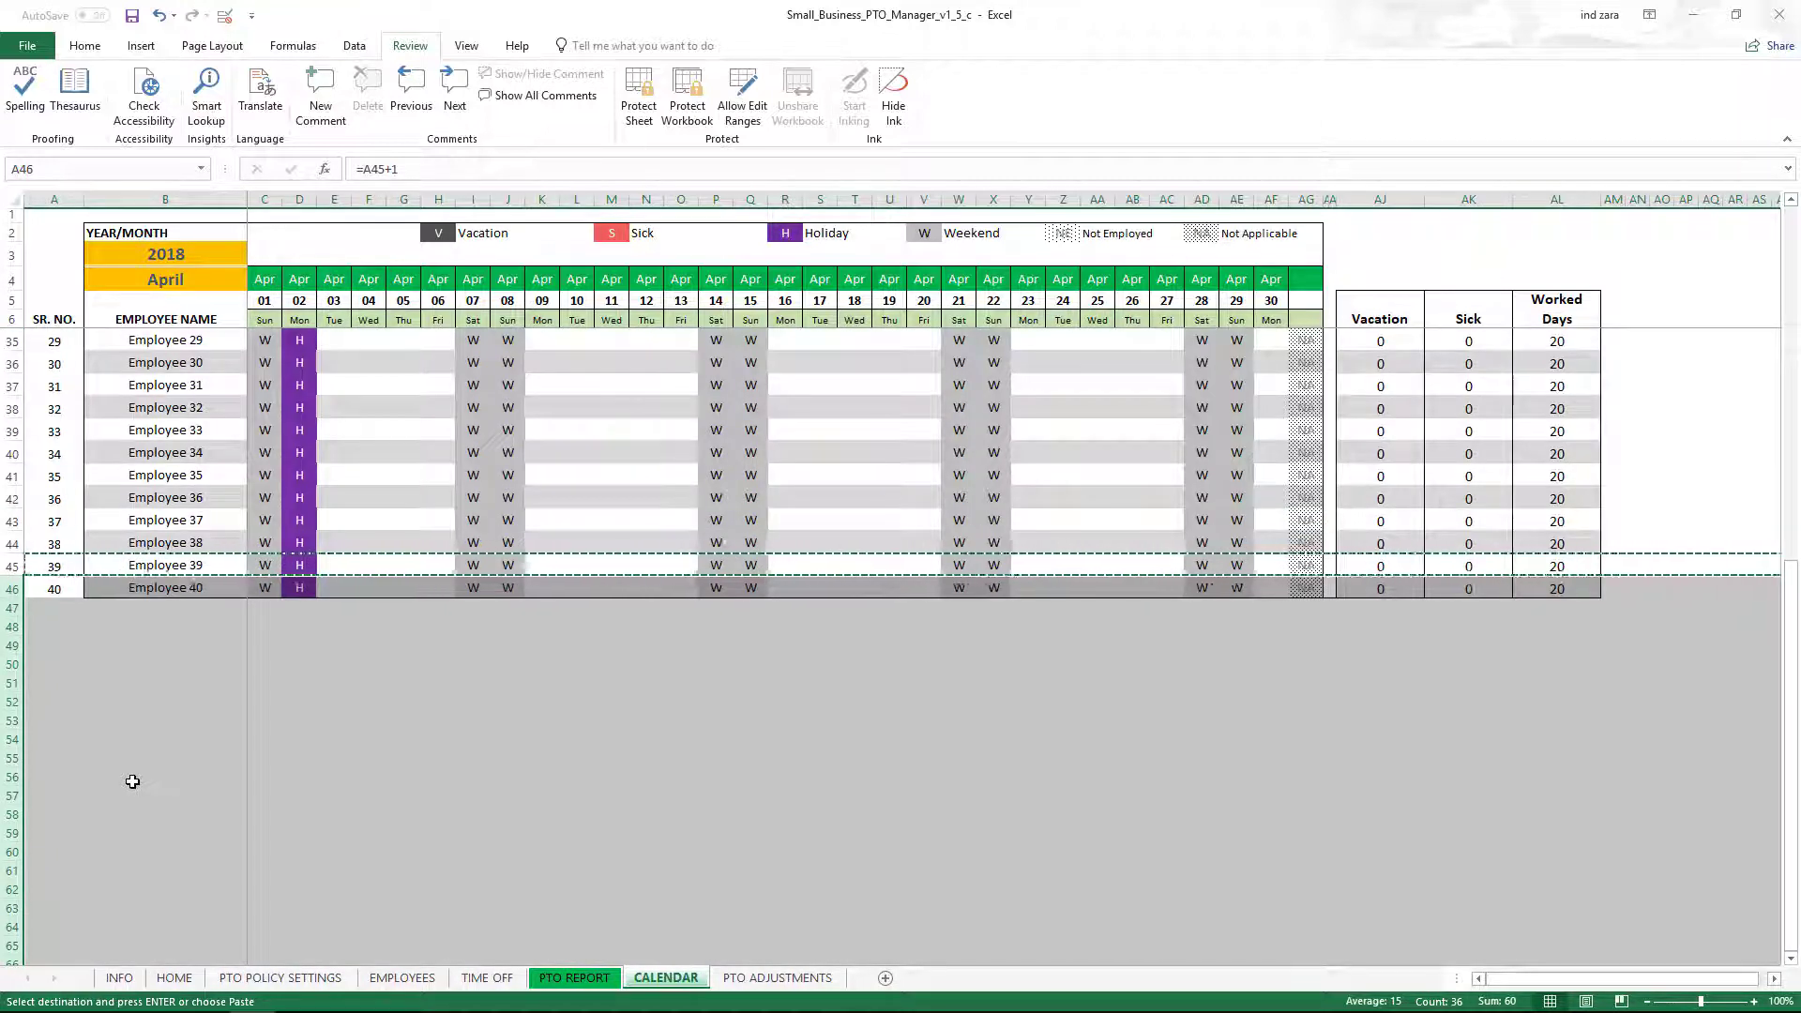
{"action": "scroll", "coordinate": [132, 782], "scroll_direction": "down", "scroll_amount": 8}
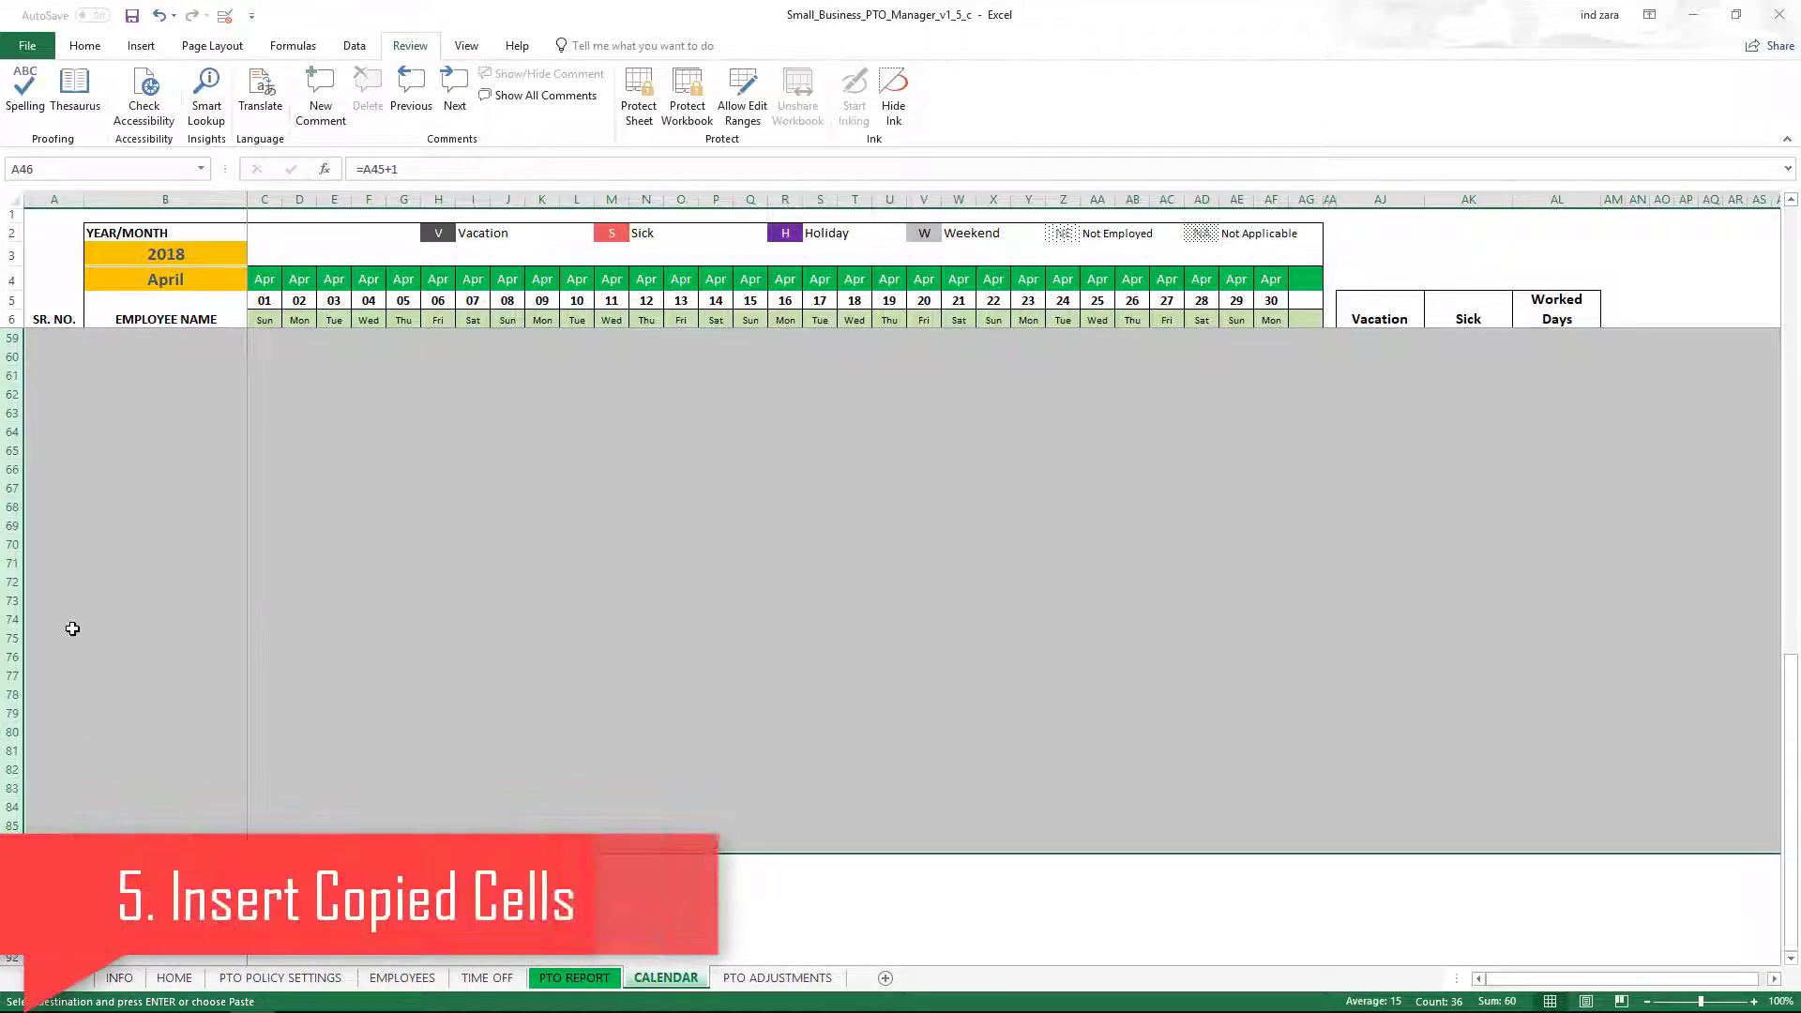
{"action": "right_click", "coordinate": [72, 629]}
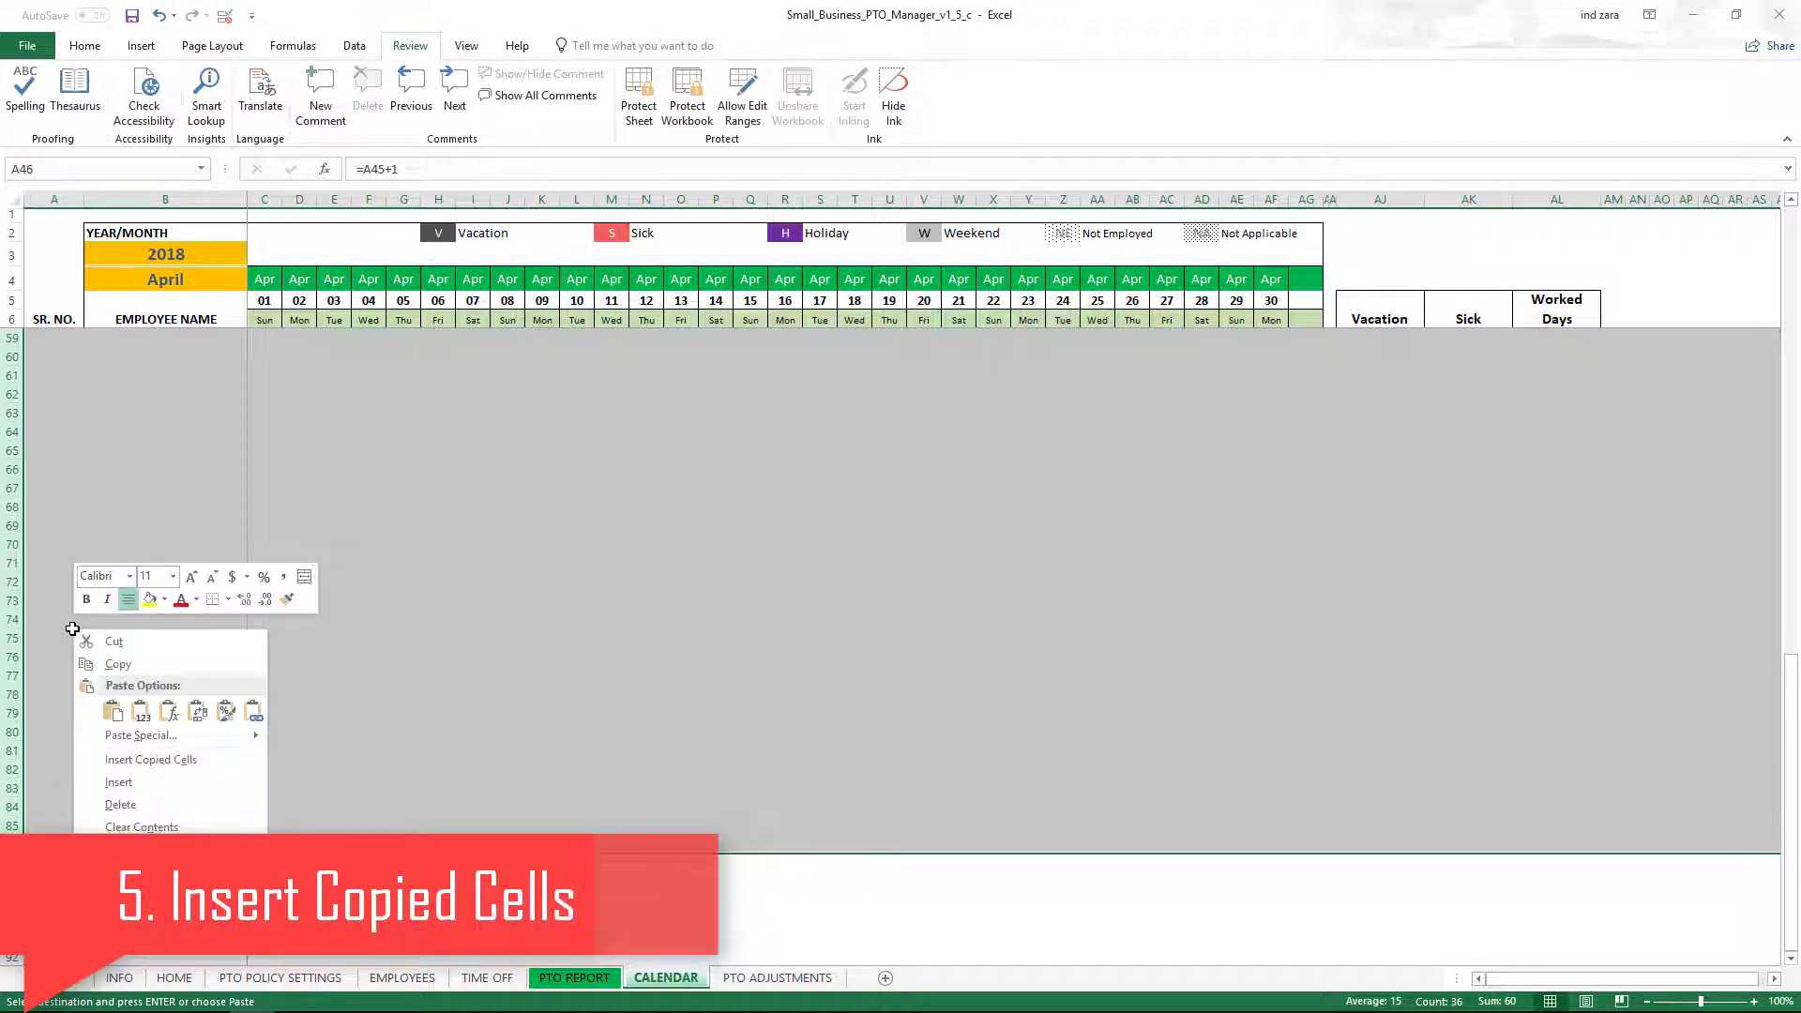
{"action": "left_click", "coordinate": [137, 761]}
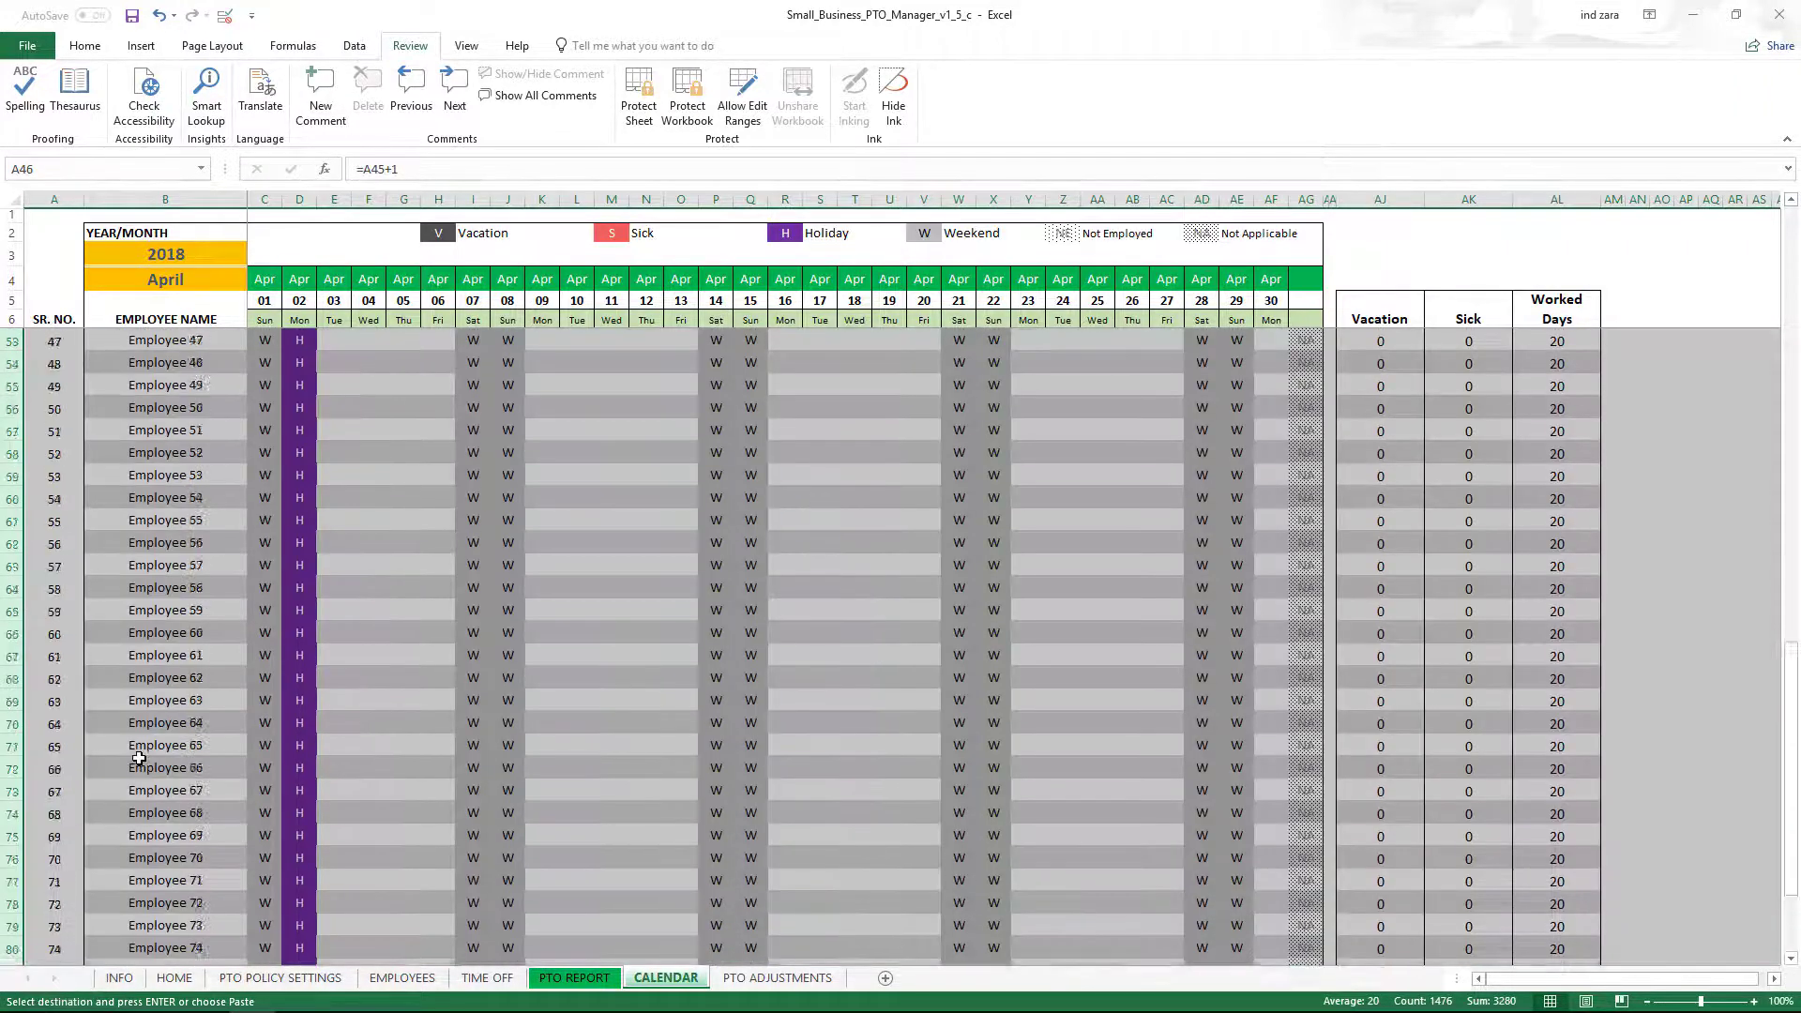
{"action": "scroll", "coordinate": [138, 758], "scroll_direction": "up", "scroll_amount": 3}
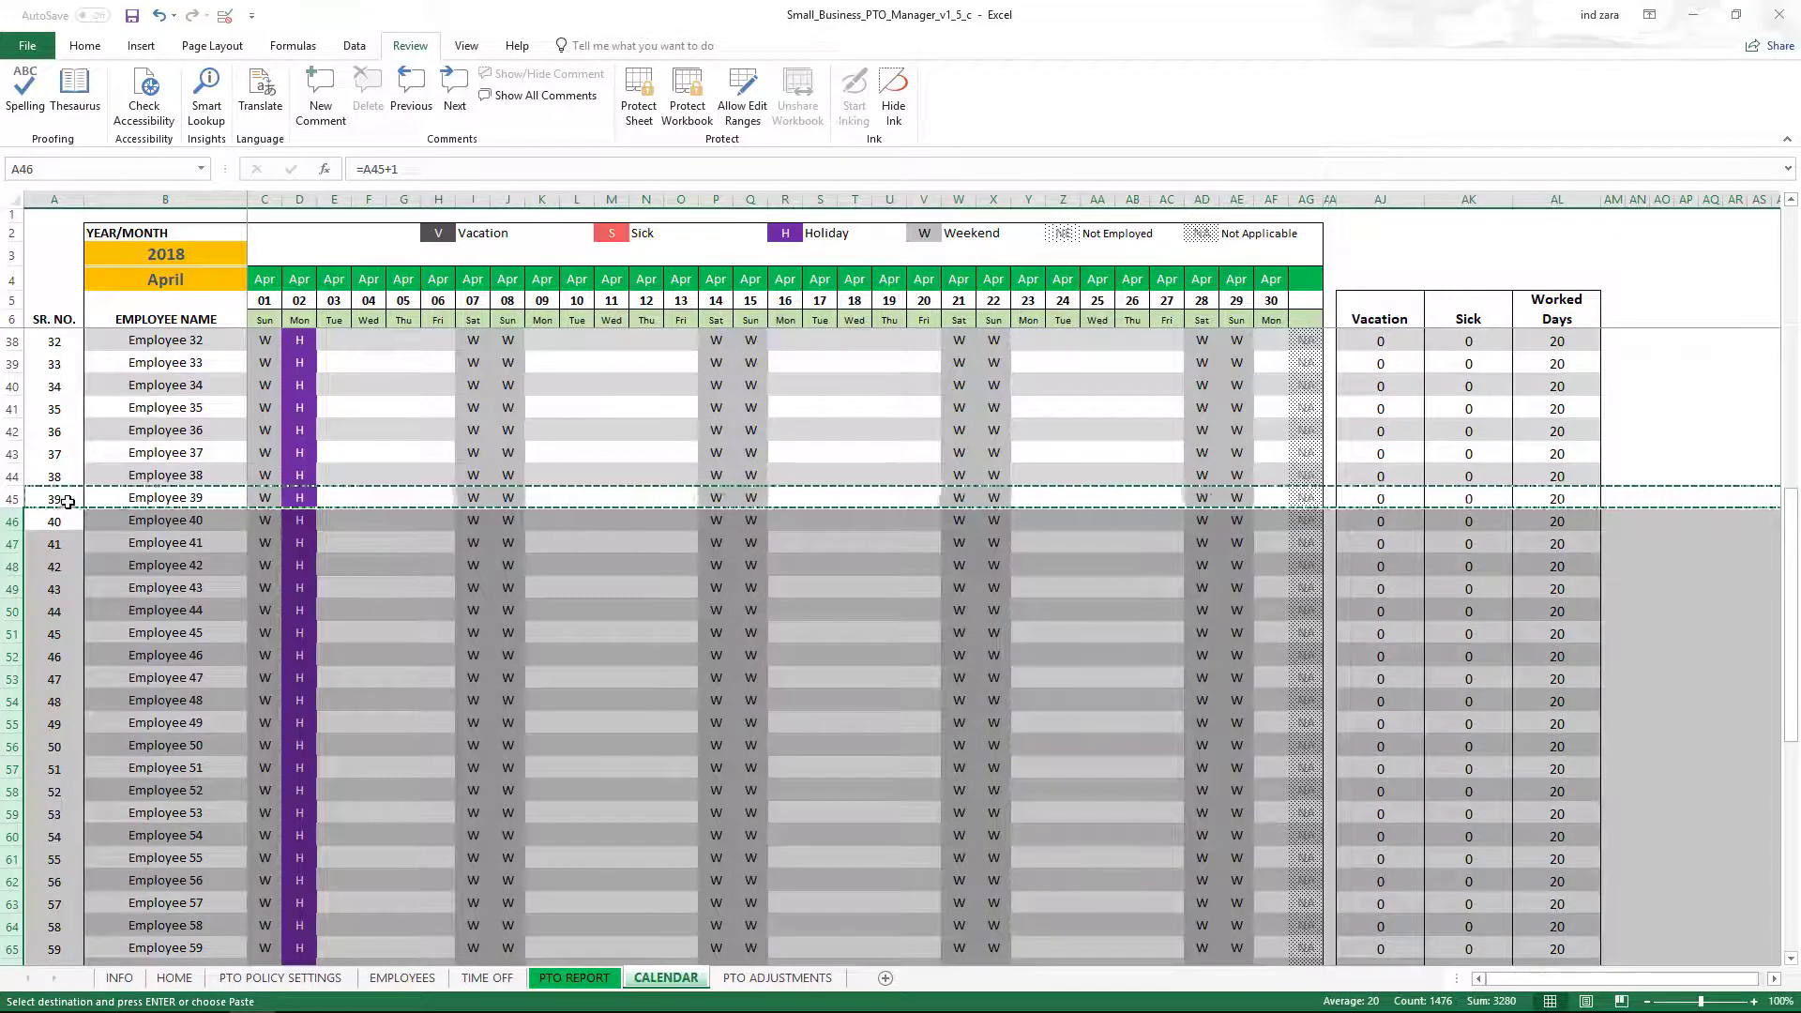
{"action": "scroll", "coordinate": [88, 615], "scroll_direction": "down", "scroll_amount": 10}
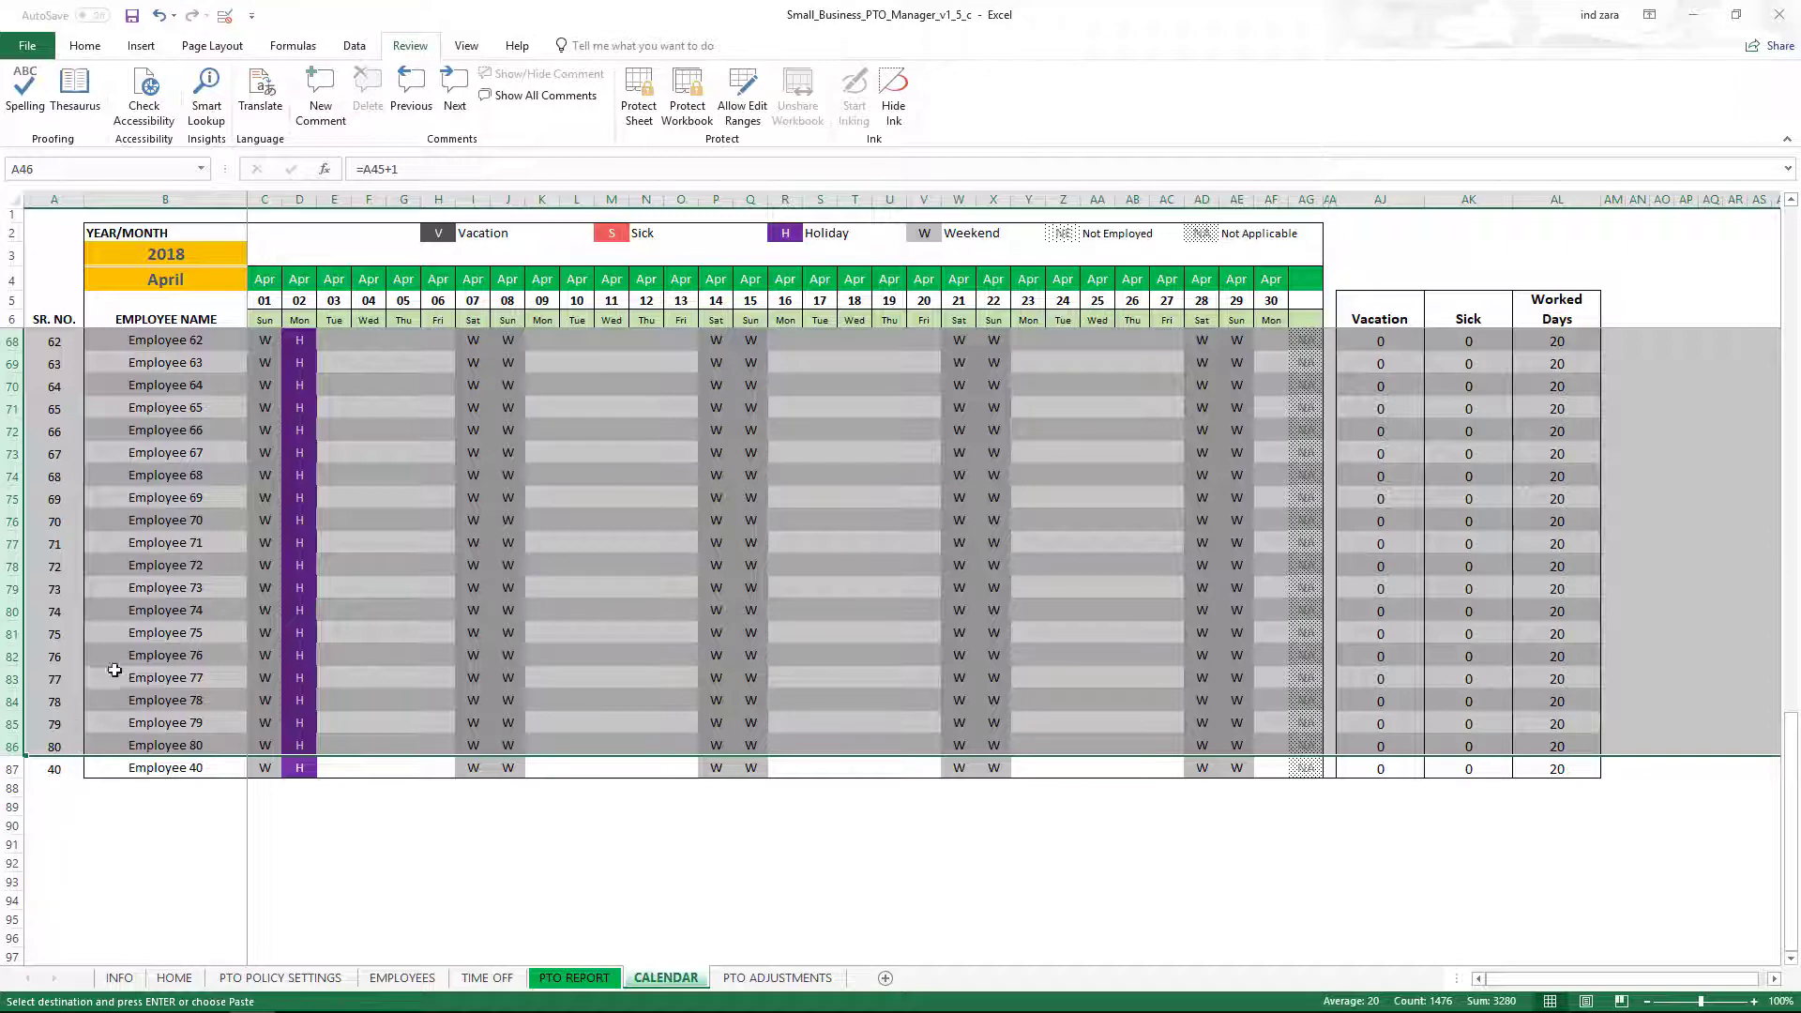
Clear the contents of row 87, the leftover duplicate Employee 40 row.
{"action": "left_click", "coordinate": [103, 795]}
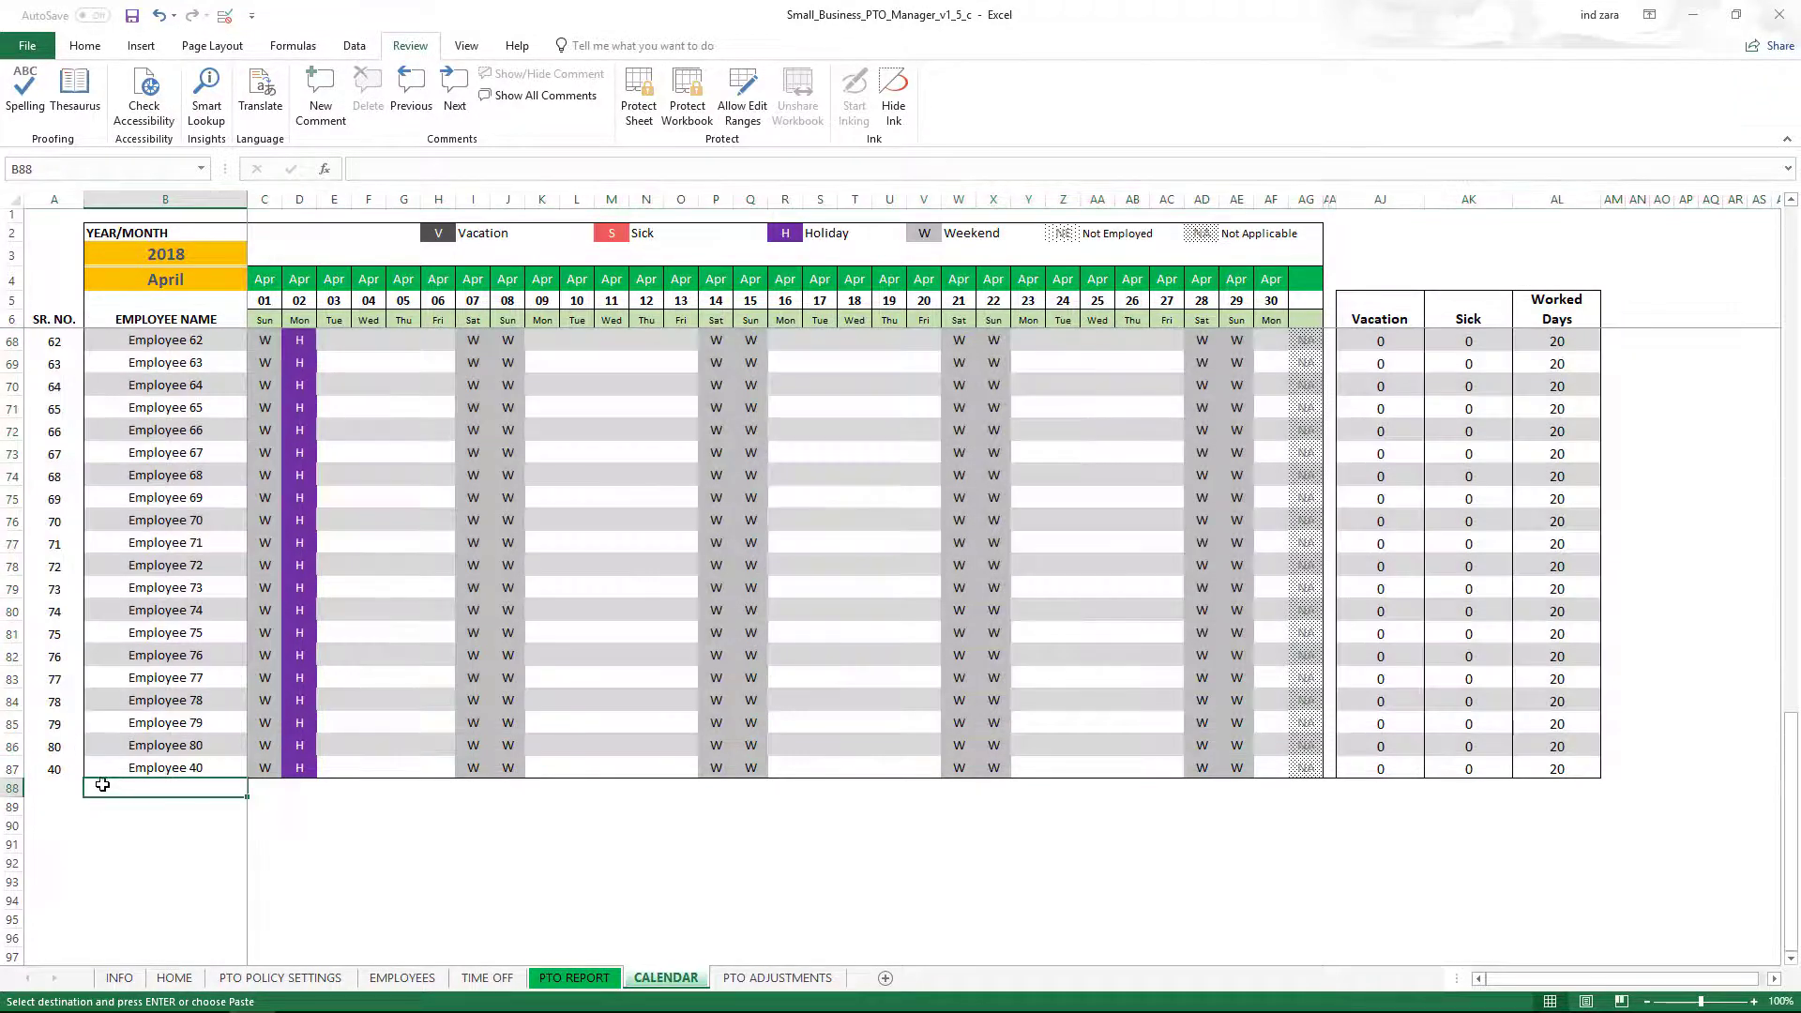
{"action": "left_click", "coordinate": [11, 769]}
{"action": "right_click", "coordinate": [13, 771]}
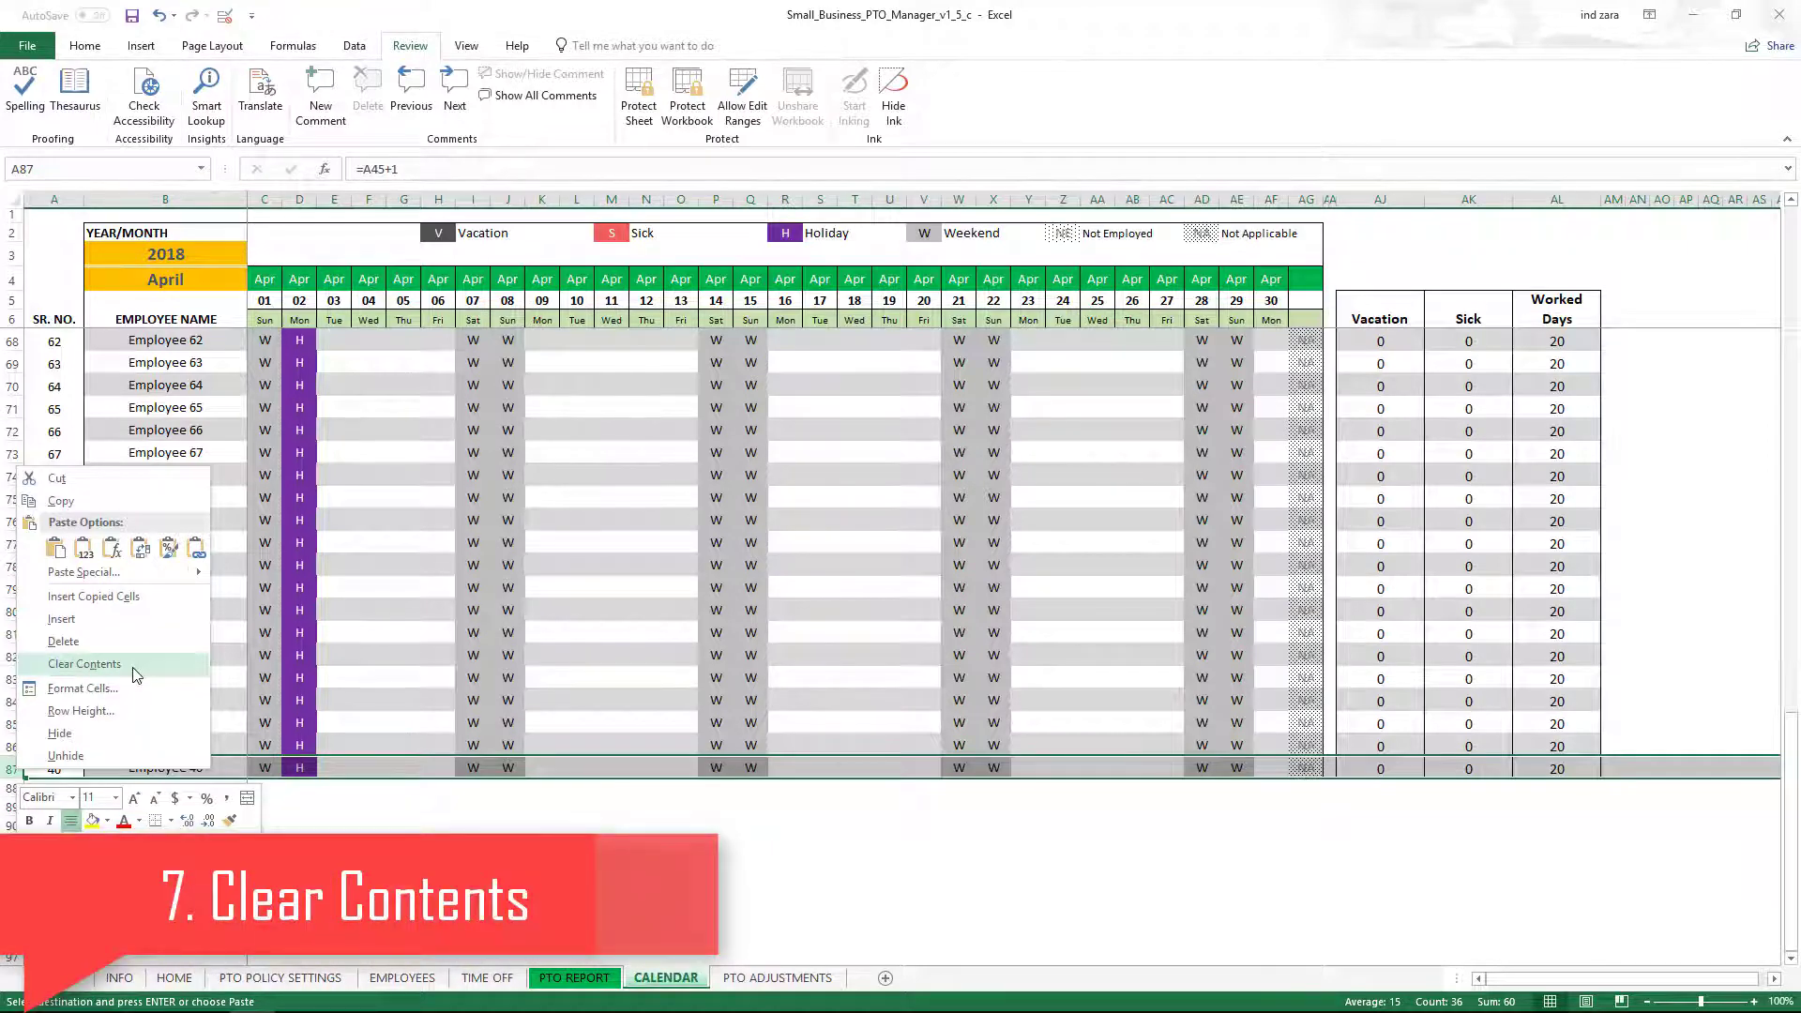
{"action": "left_click", "coordinate": [136, 664]}
{"action": "left_click", "coordinate": [121, 811]}
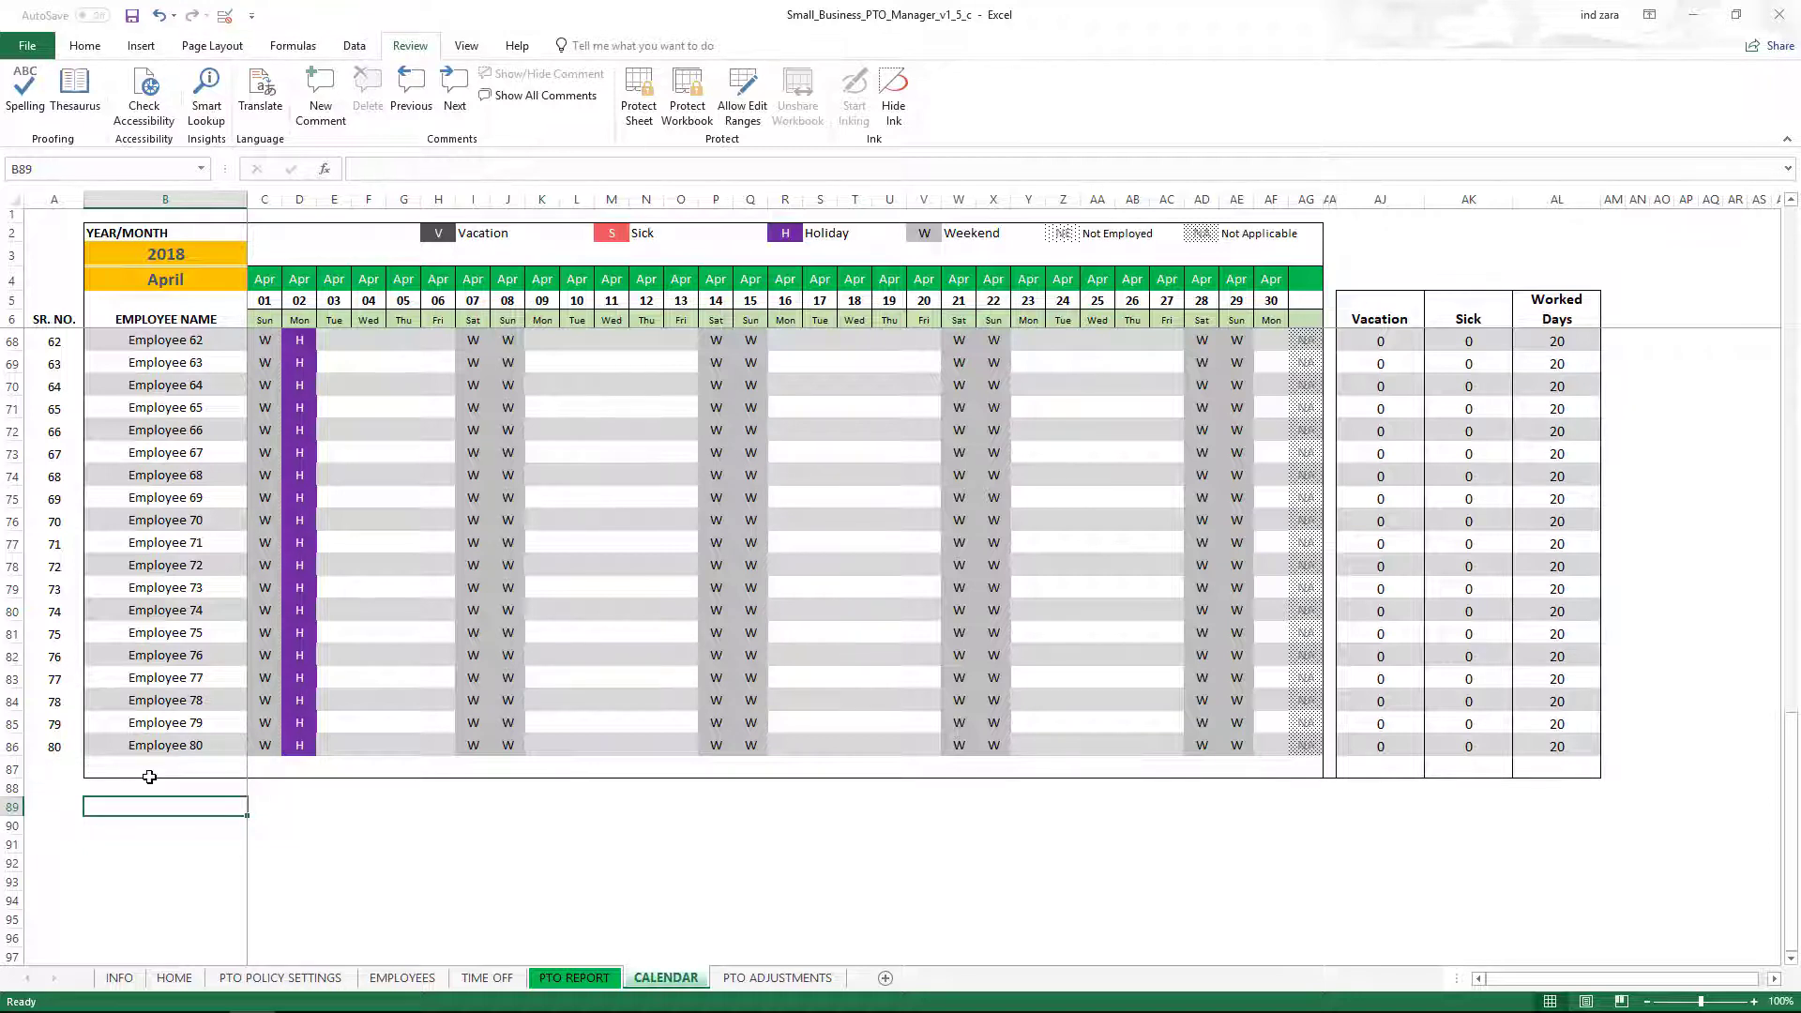
{"action": "scroll", "coordinate": [149, 777], "scroll_direction": "up", "scroll_amount": 1}
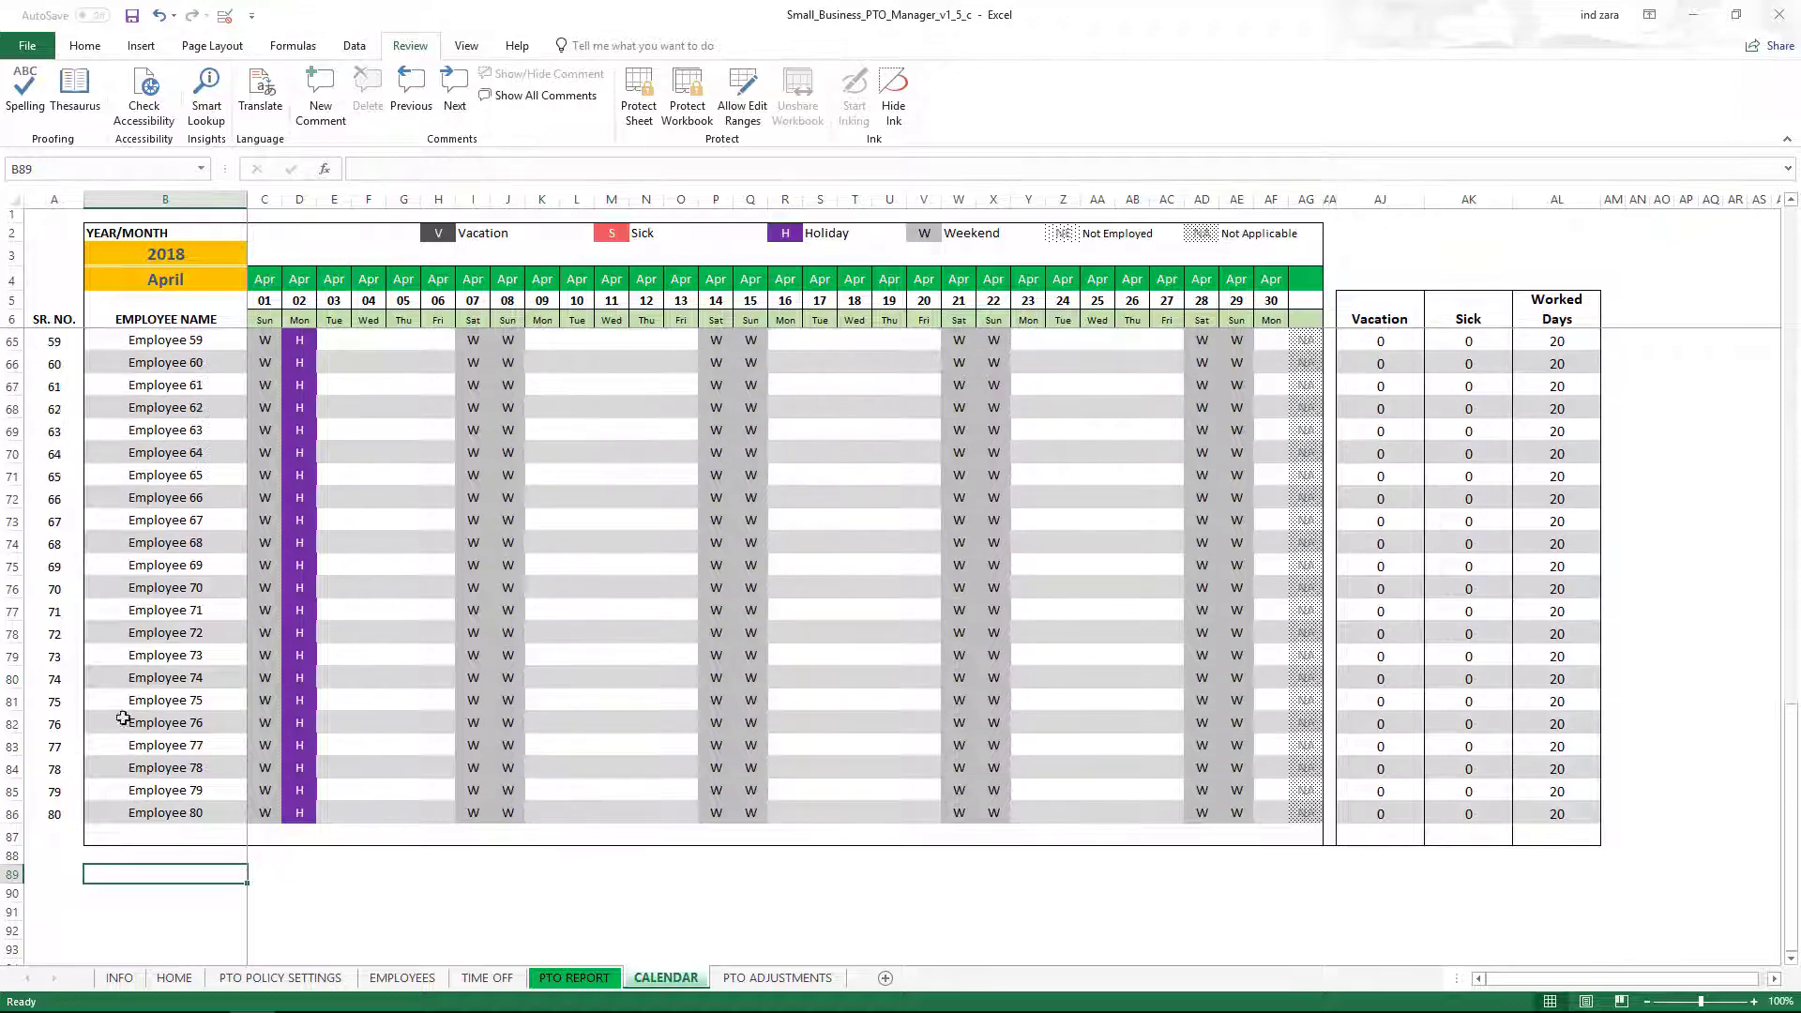
{"action": "left_click_drag", "start_coordinate": [12, 813], "coordinate": [20, 339]}
{"action": "scroll", "coordinate": [167, 471], "scroll_direction": "down", "scroll_amount": 20}
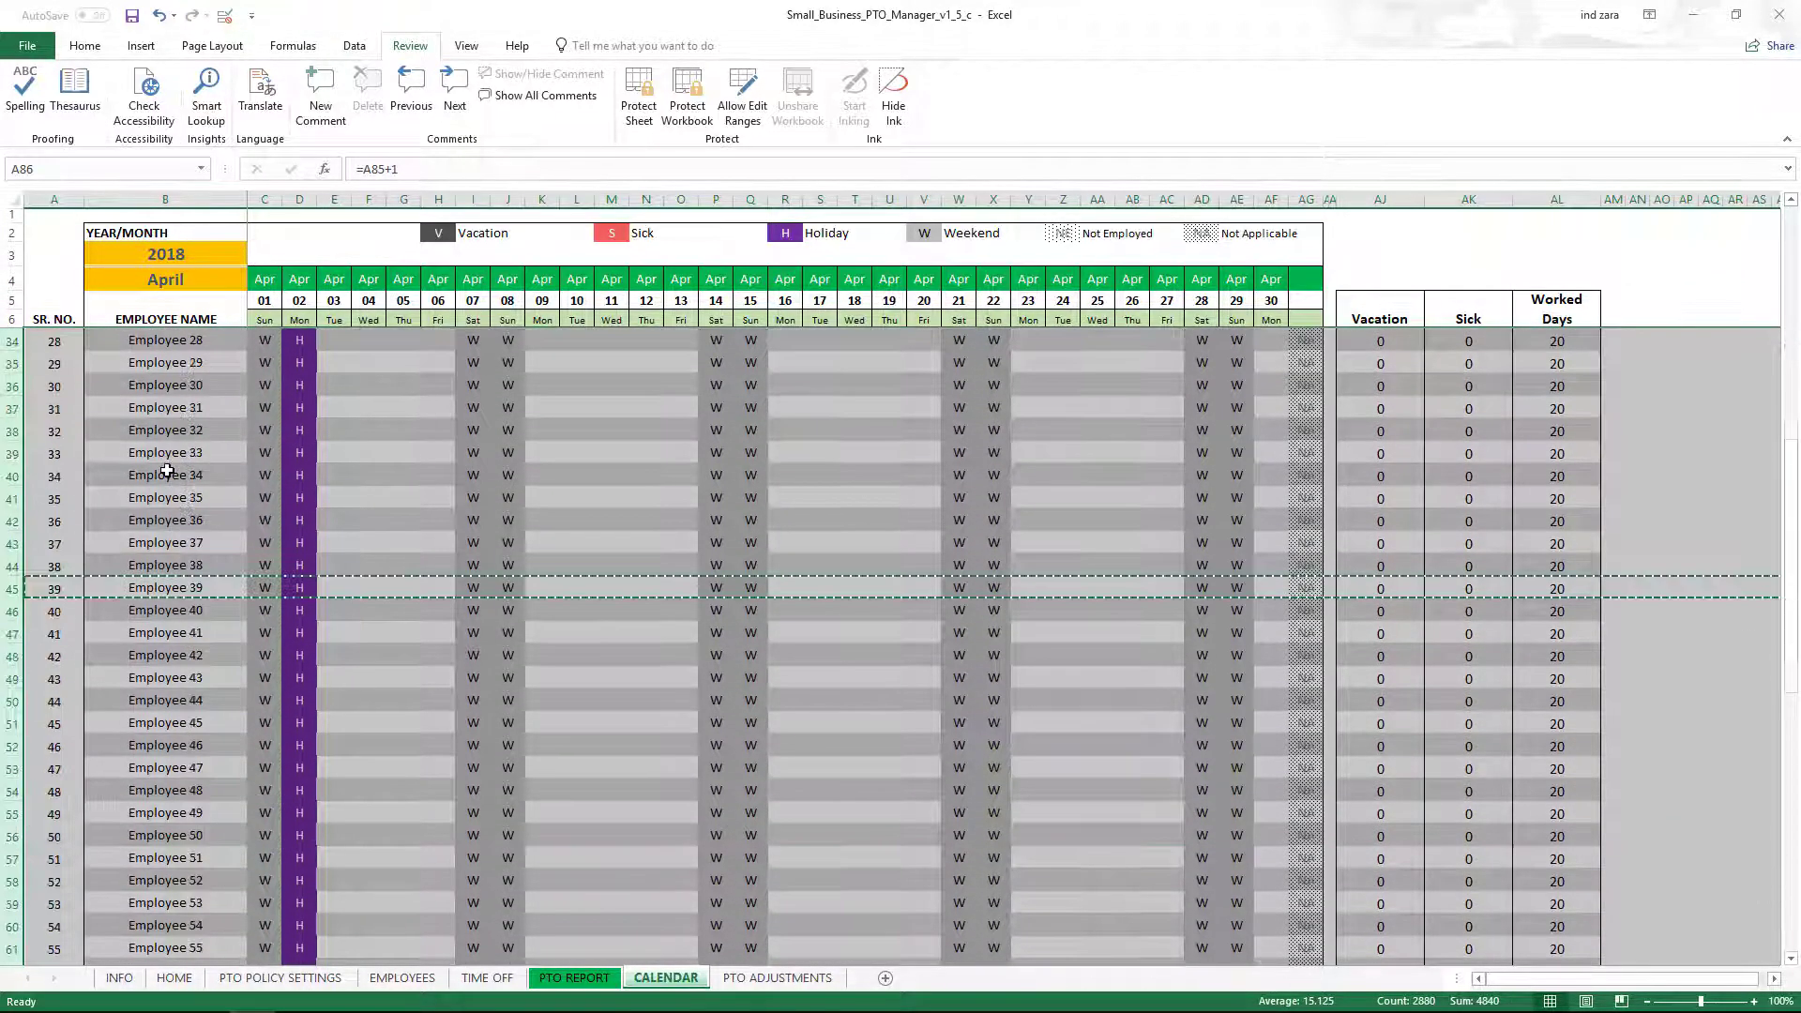
{"action": "scroll", "coordinate": [167, 471], "scroll_direction": "down", "scroll_amount": 2}
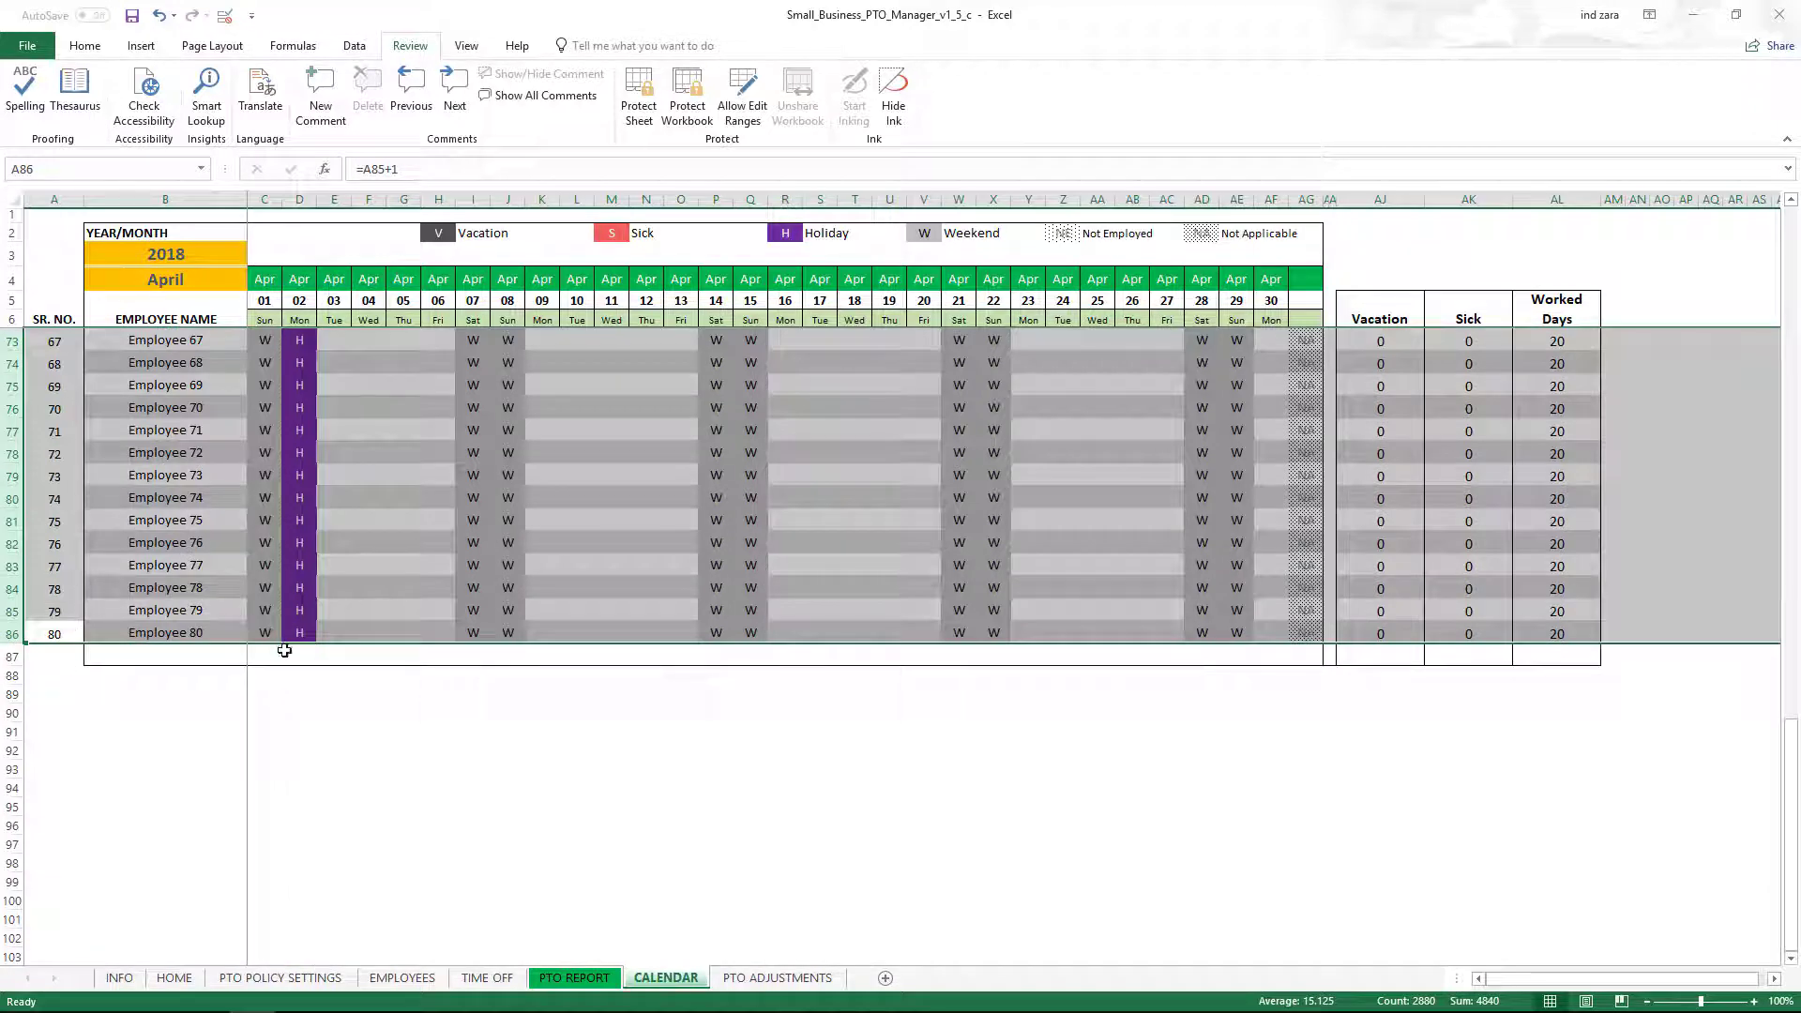
{"action": "scroll", "coordinate": [283, 650], "scroll_direction": "up", "scroll_amount": 3}
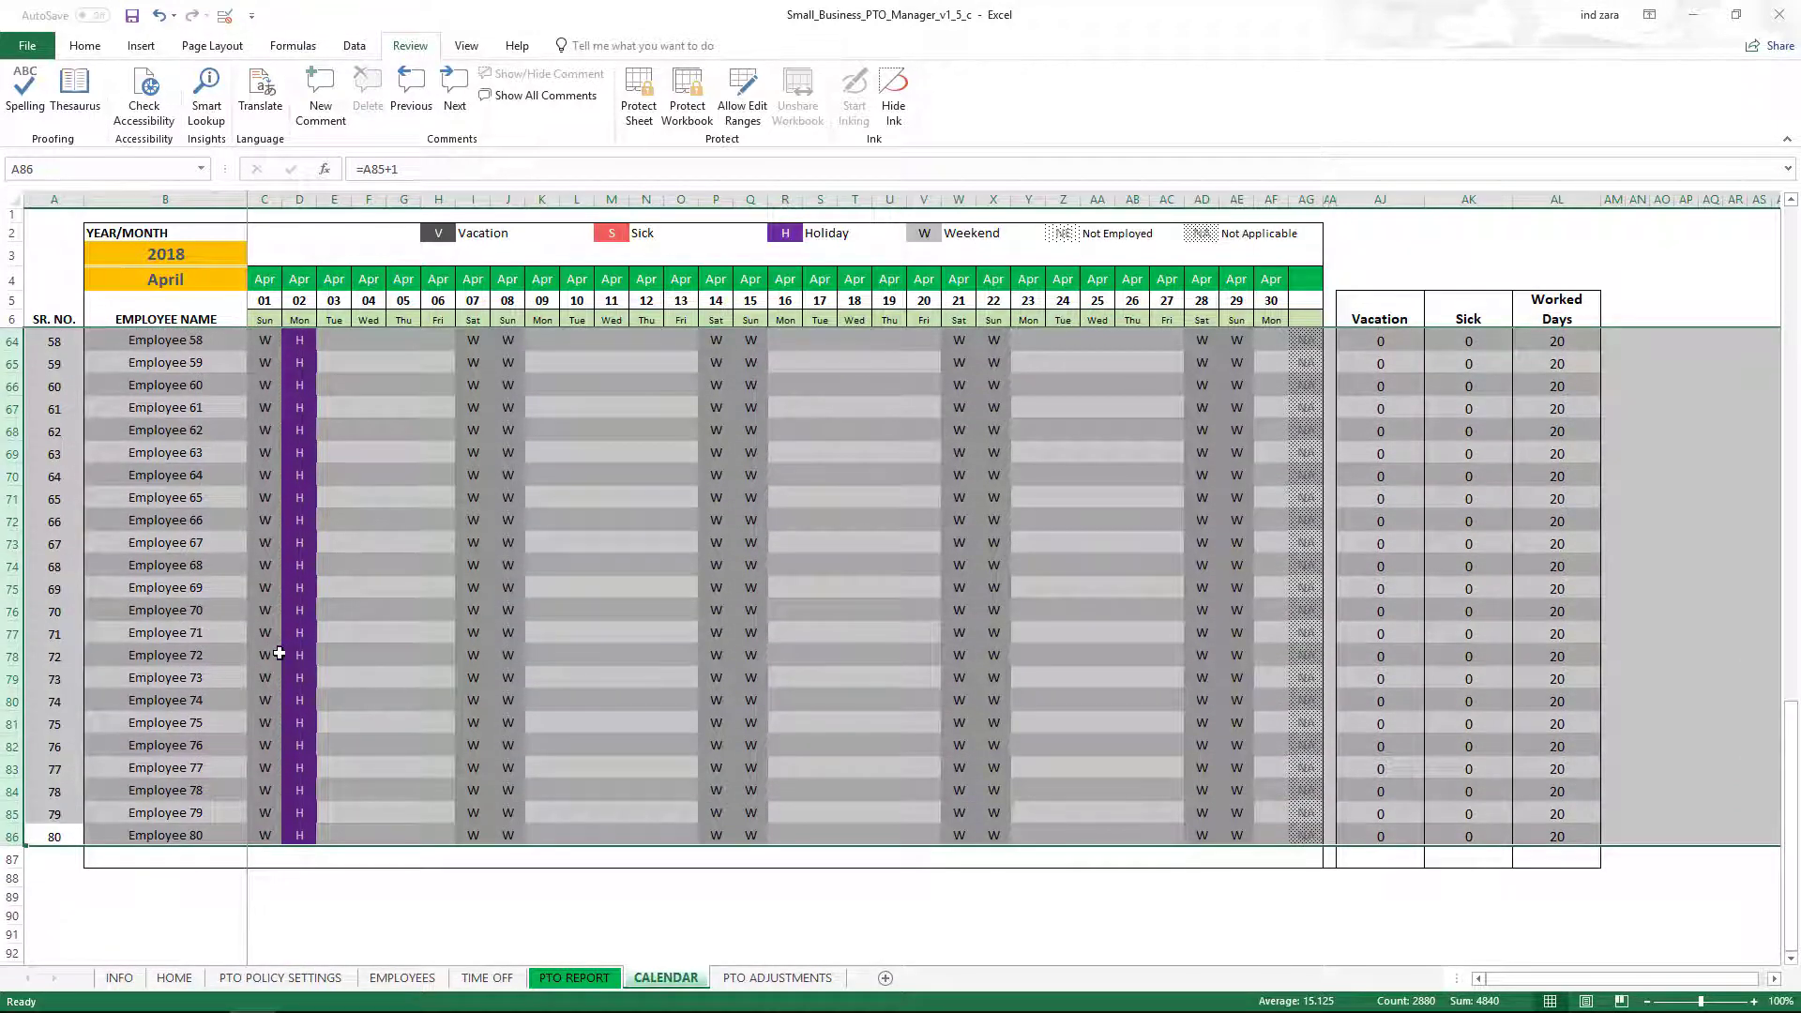
{"action": "left_click", "coordinate": [178, 855]}
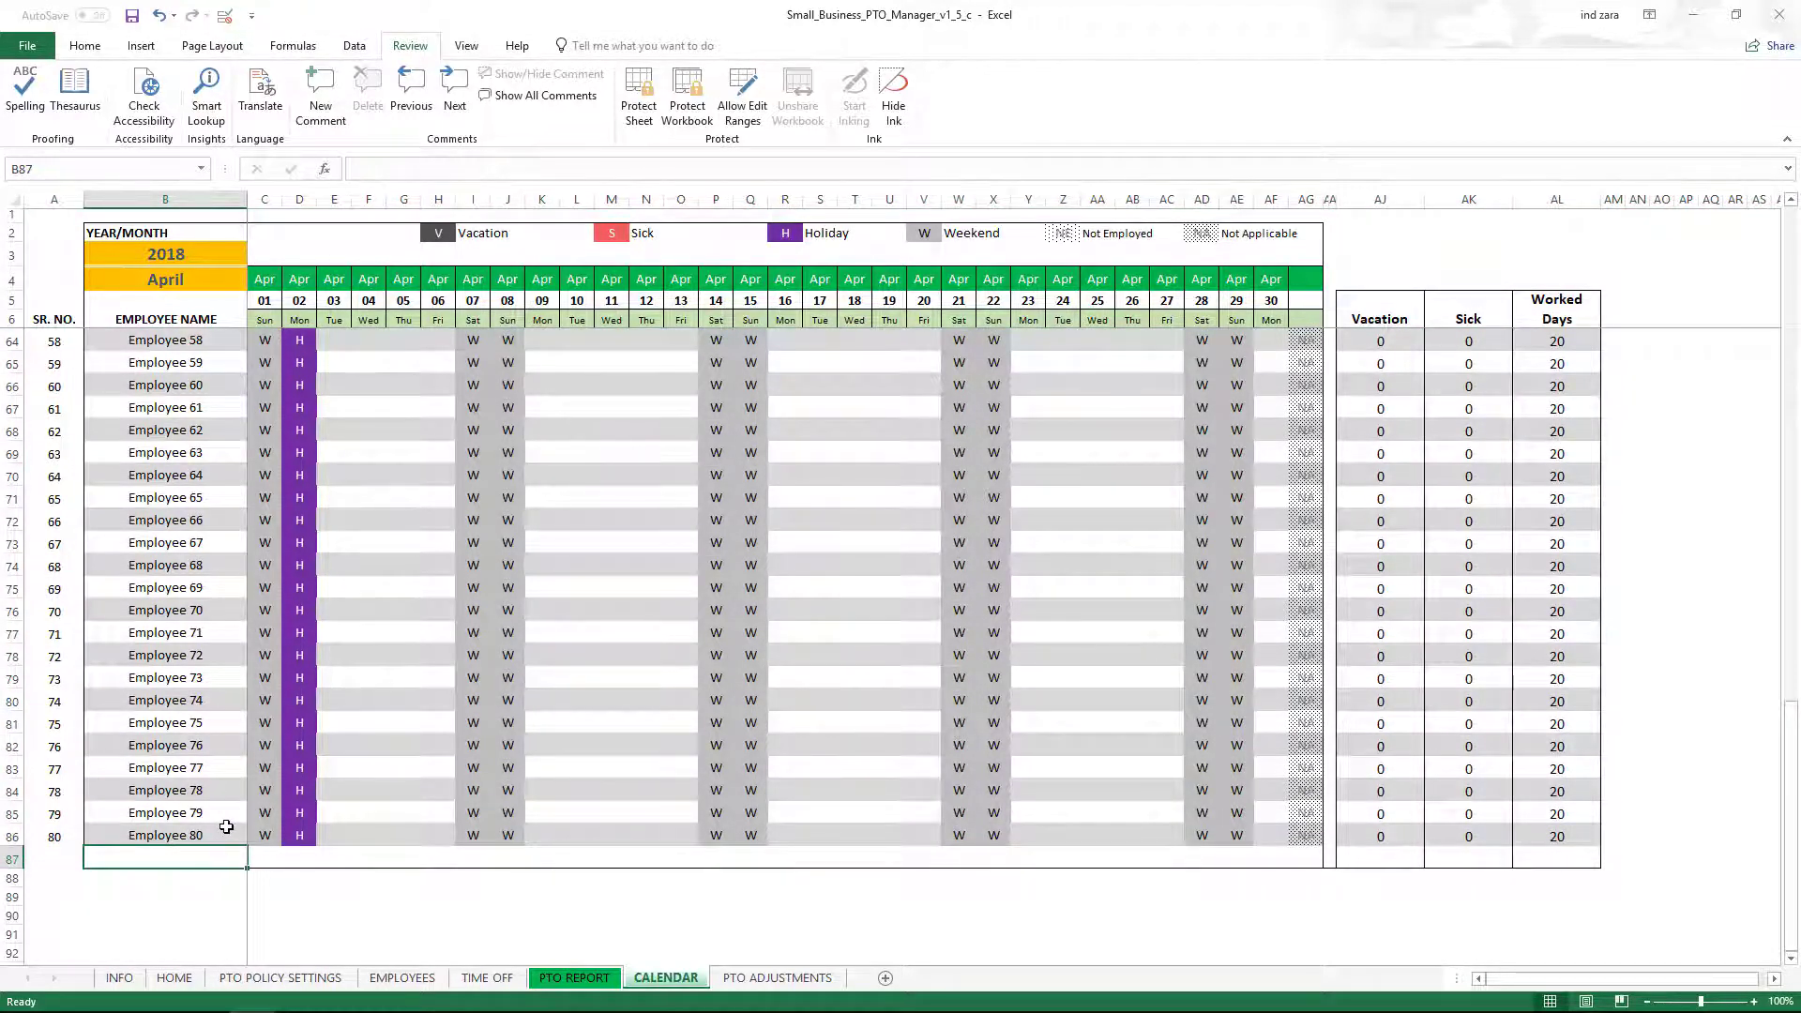
{"action": "scroll", "coordinate": [226, 826], "scroll_direction": "up", "scroll_amount": 10}
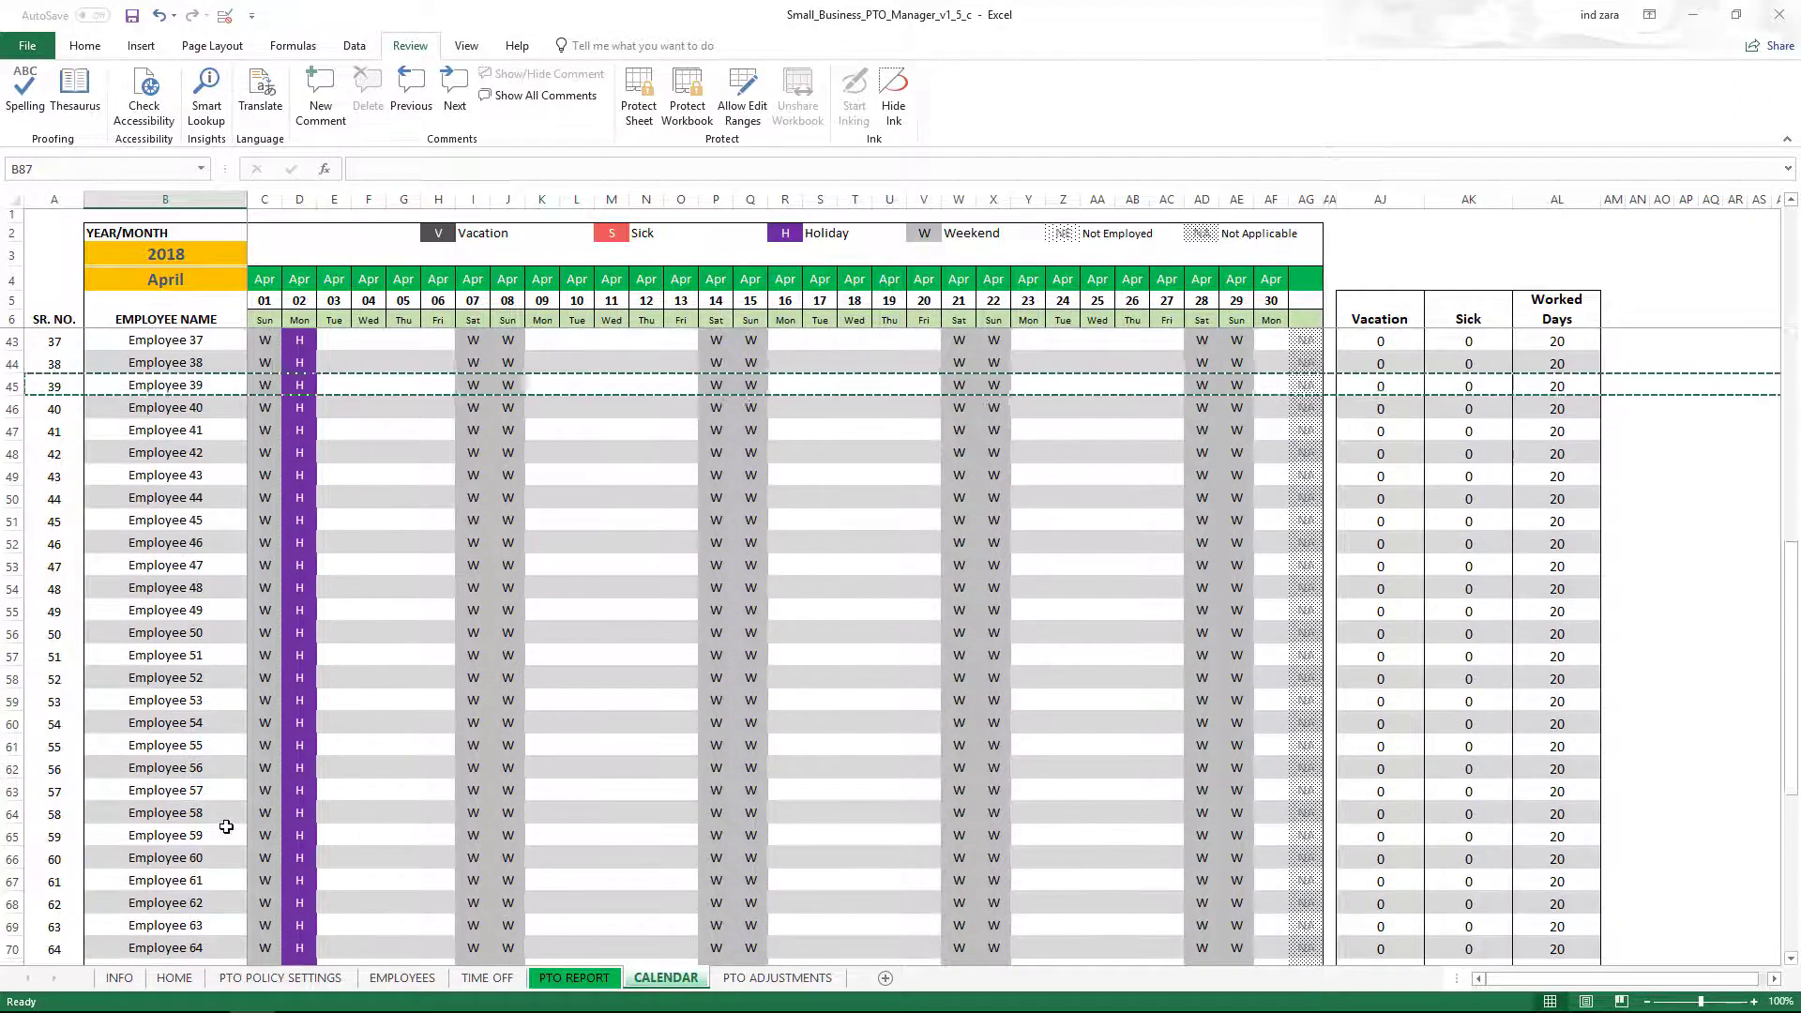
{"action": "scroll", "coordinate": [226, 827], "scroll_direction": "down", "scroll_amount": 6}
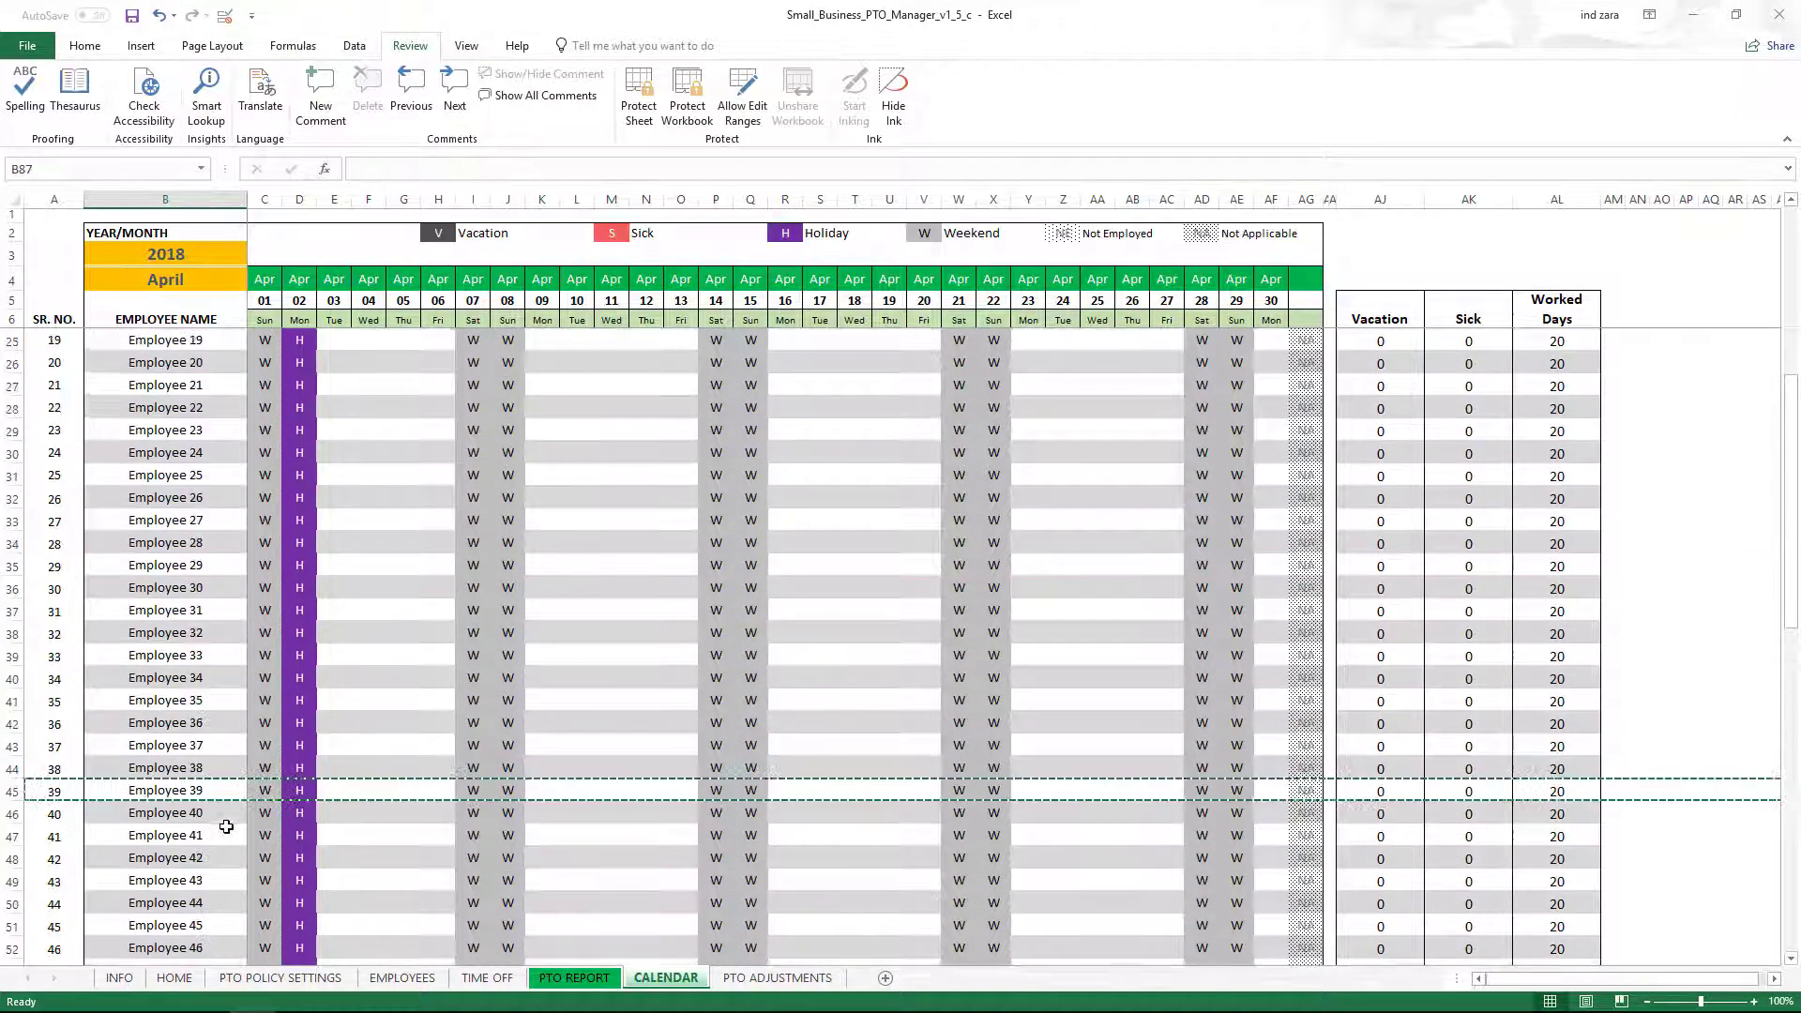
{"action": "scroll", "coordinate": [226, 827], "scroll_direction": "down", "scroll_amount": 3}
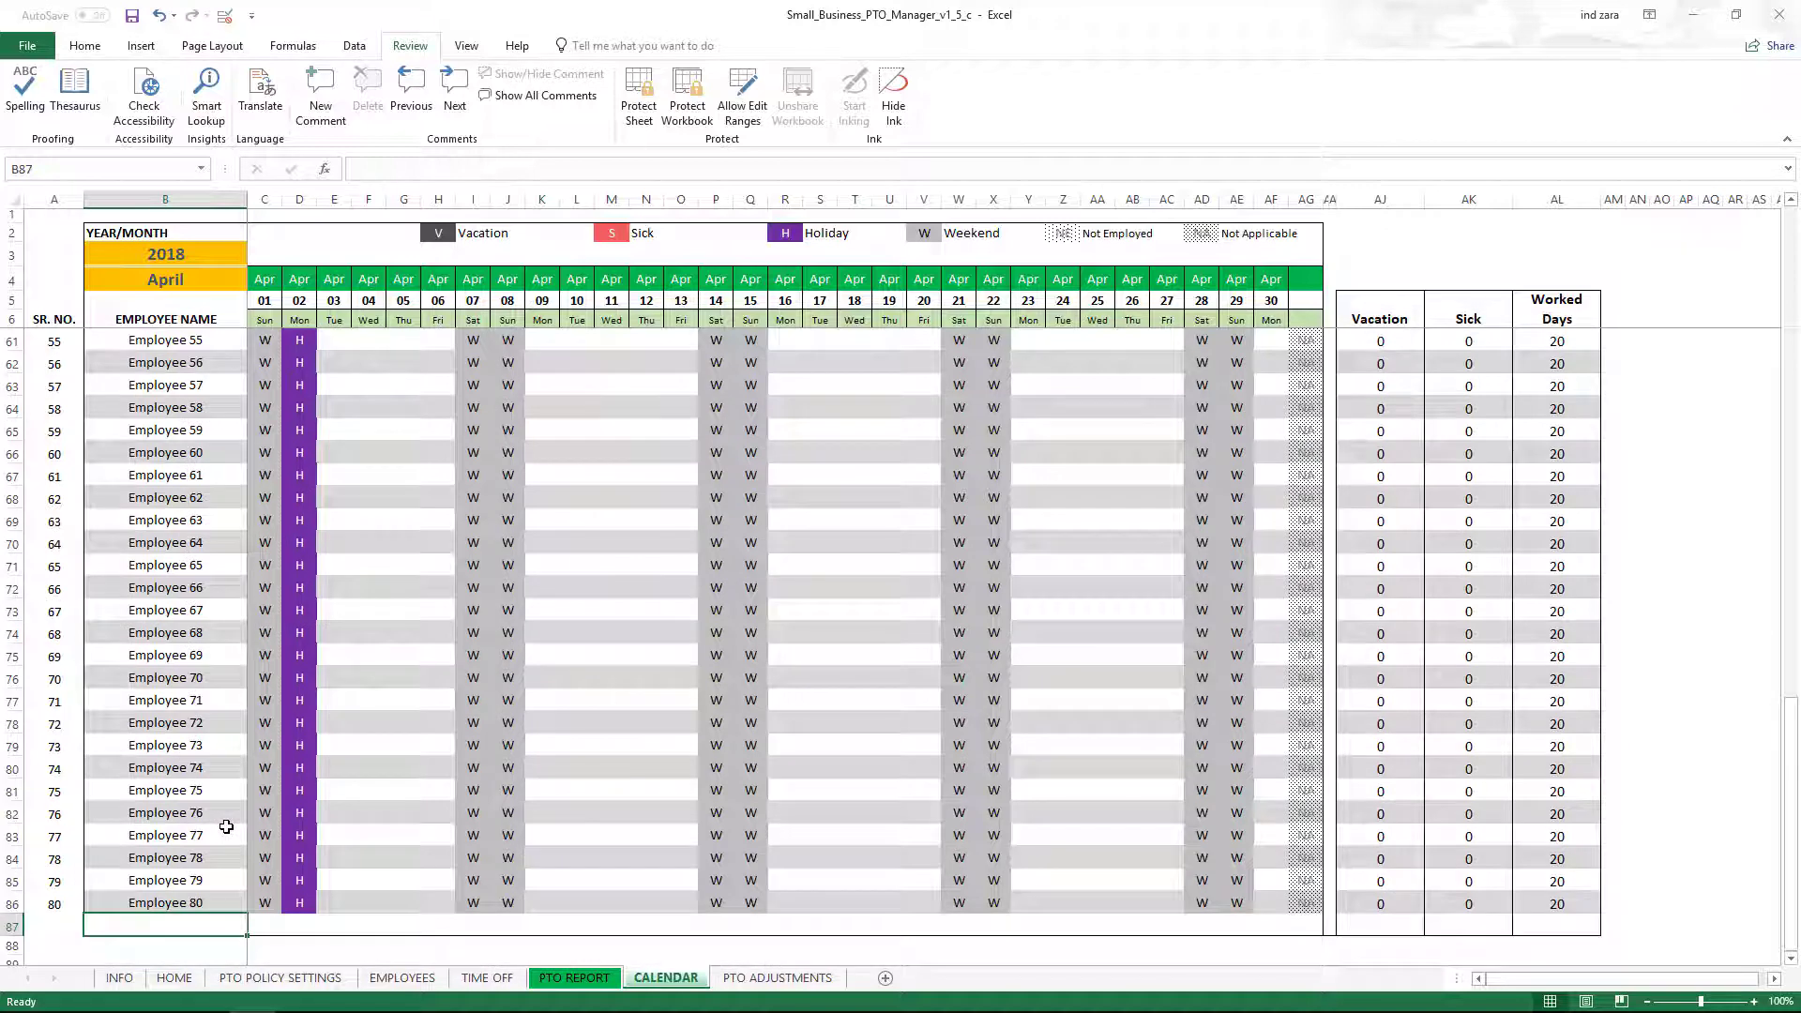
{"action": "scroll", "coordinate": [226, 826], "scroll_direction": "up", "scroll_amount": 3}
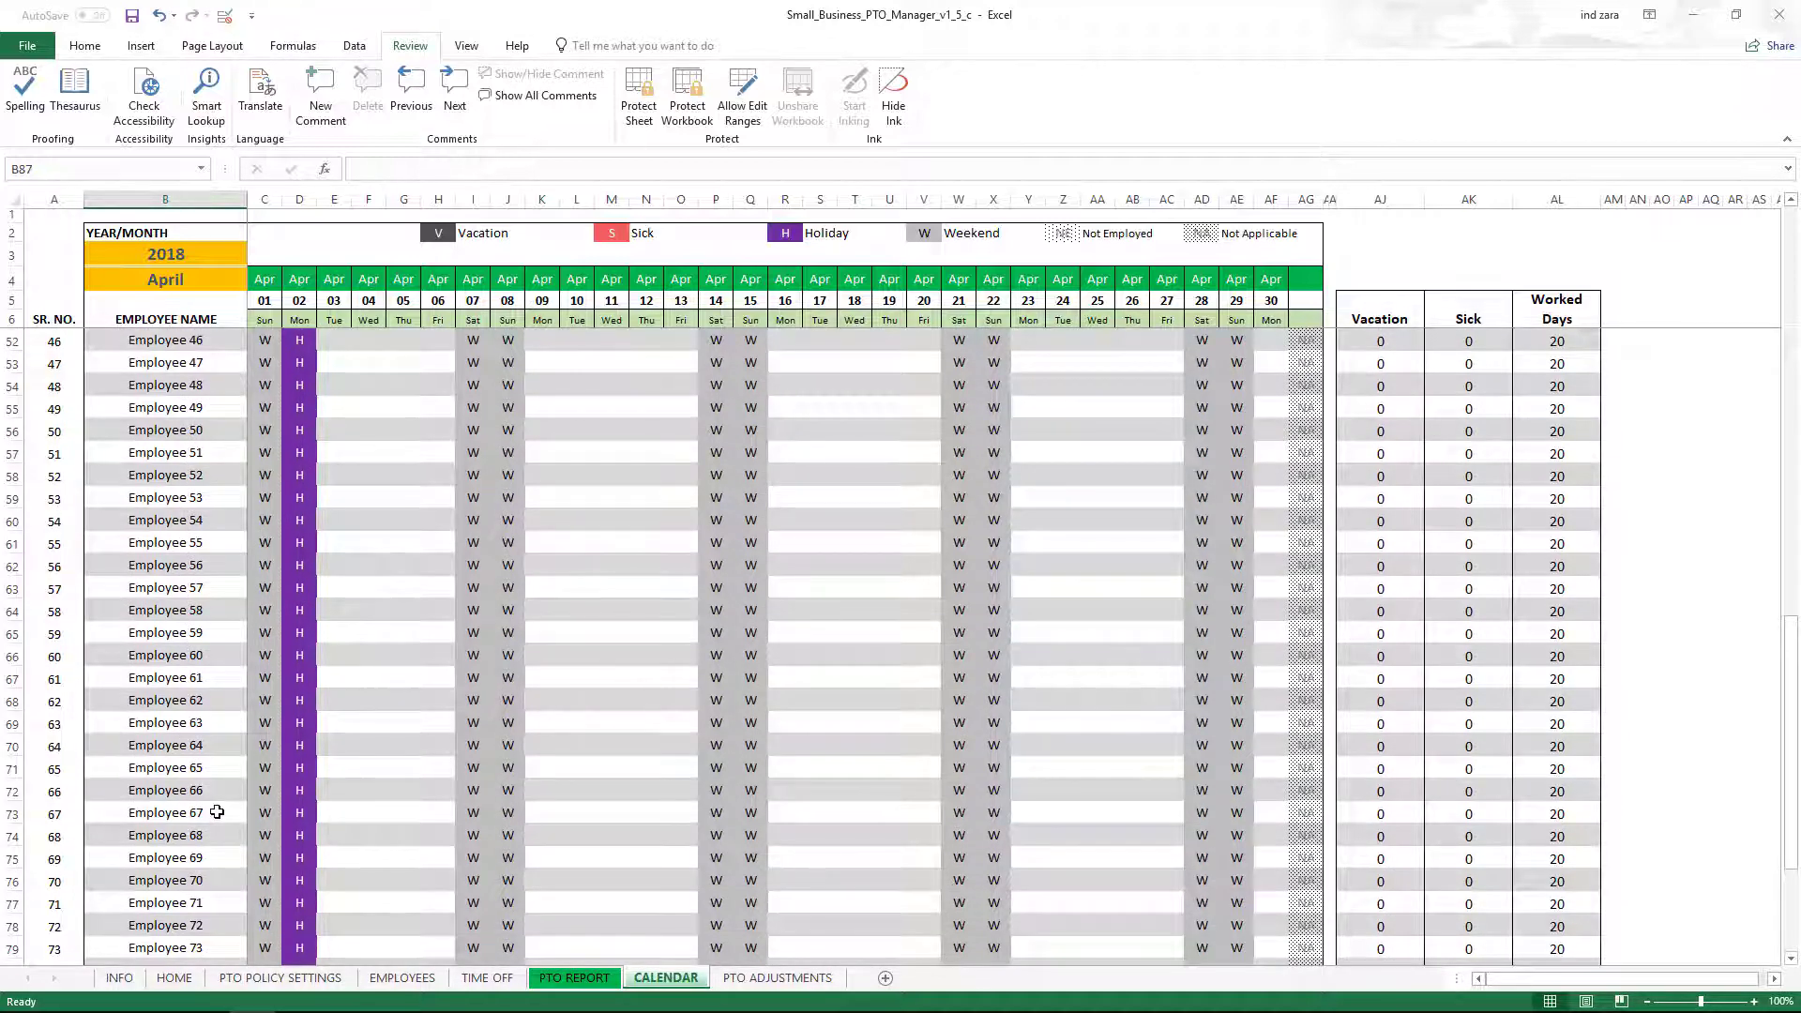
{"action": "scroll", "coordinate": [216, 811], "scroll_direction": "up", "scroll_amount": 15}
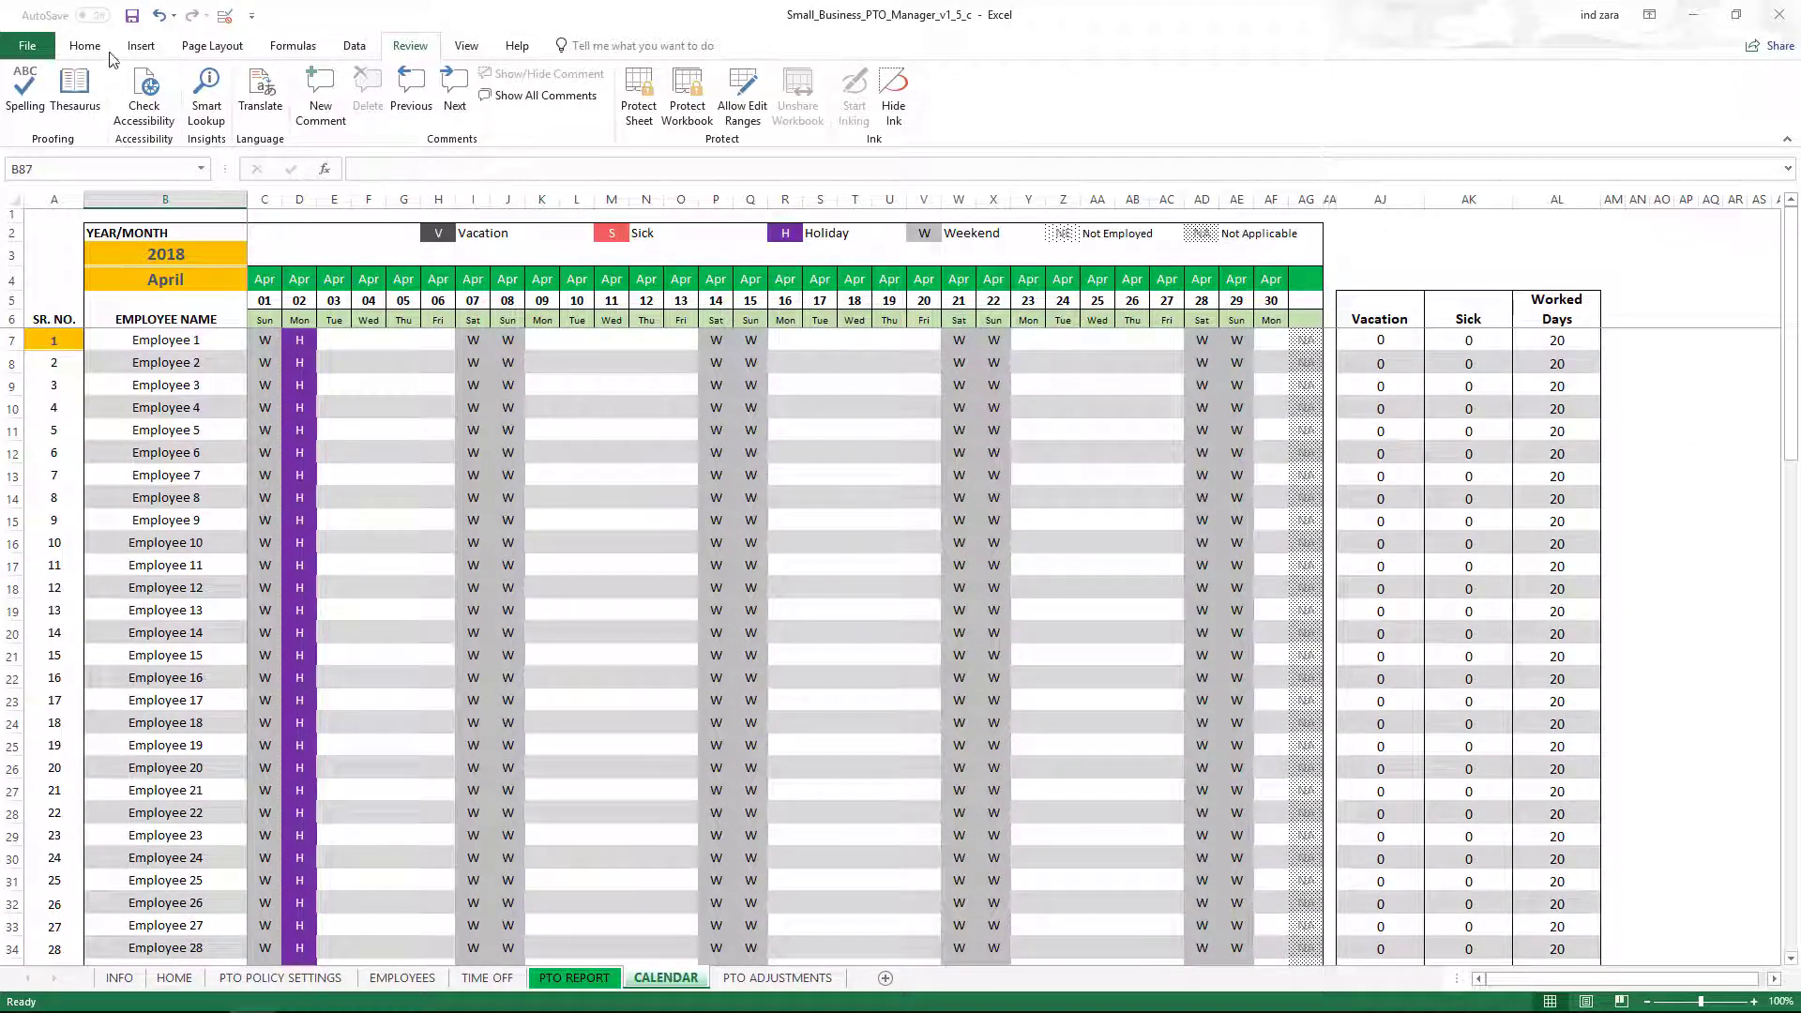
{"action": "left_click", "coordinate": [85, 46]}
{"action": "left_click", "coordinate": [27, 45]}
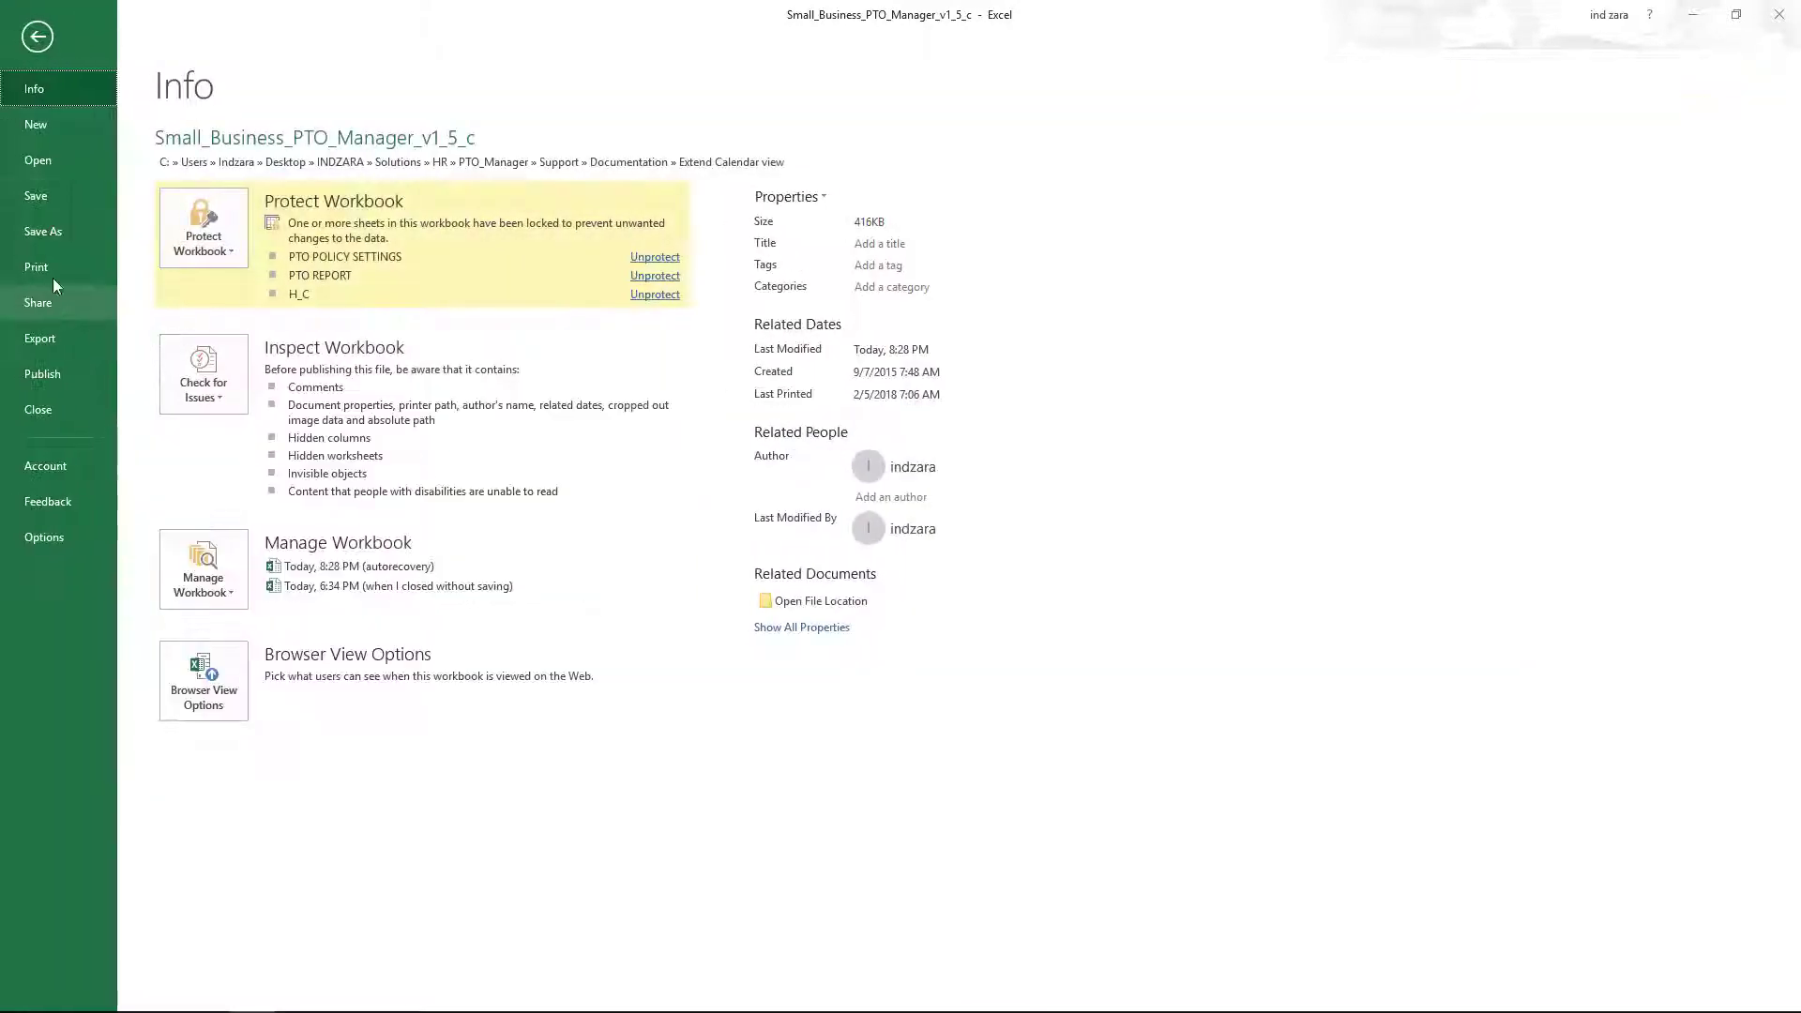
{"action": "left_click", "coordinate": [53, 268]}
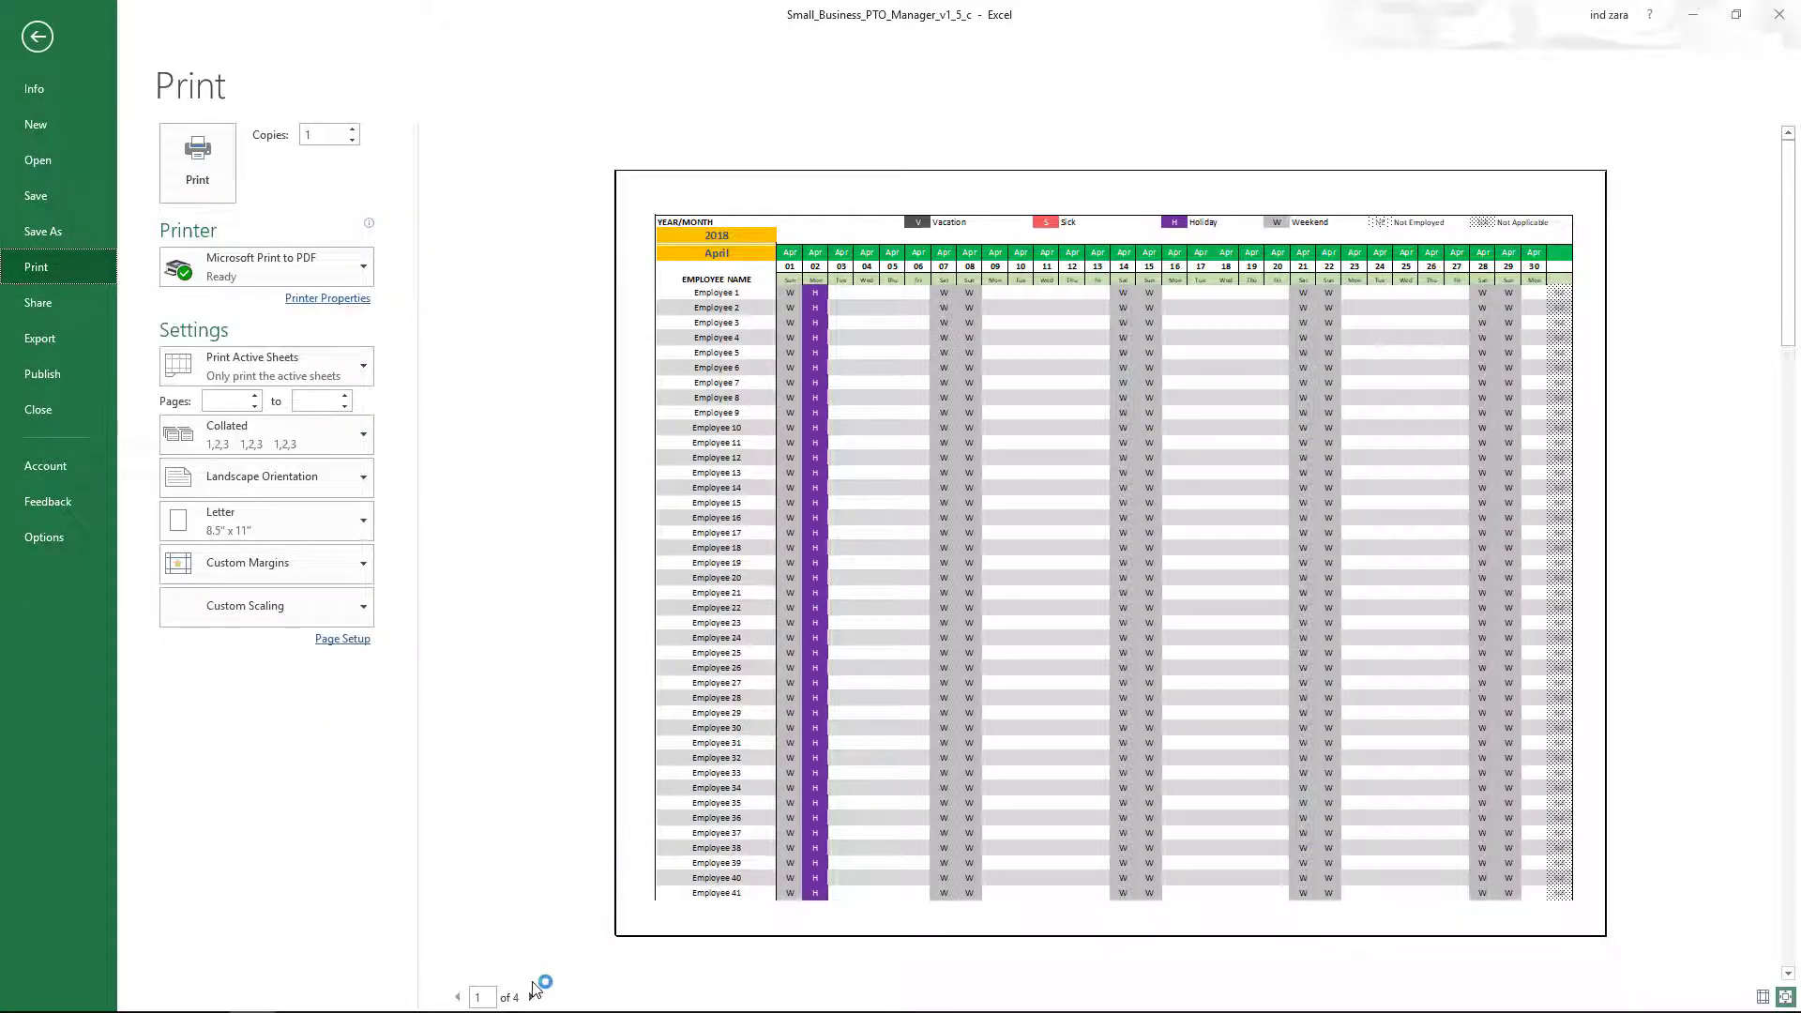
{"action": "left_click", "coordinate": [532, 997]}
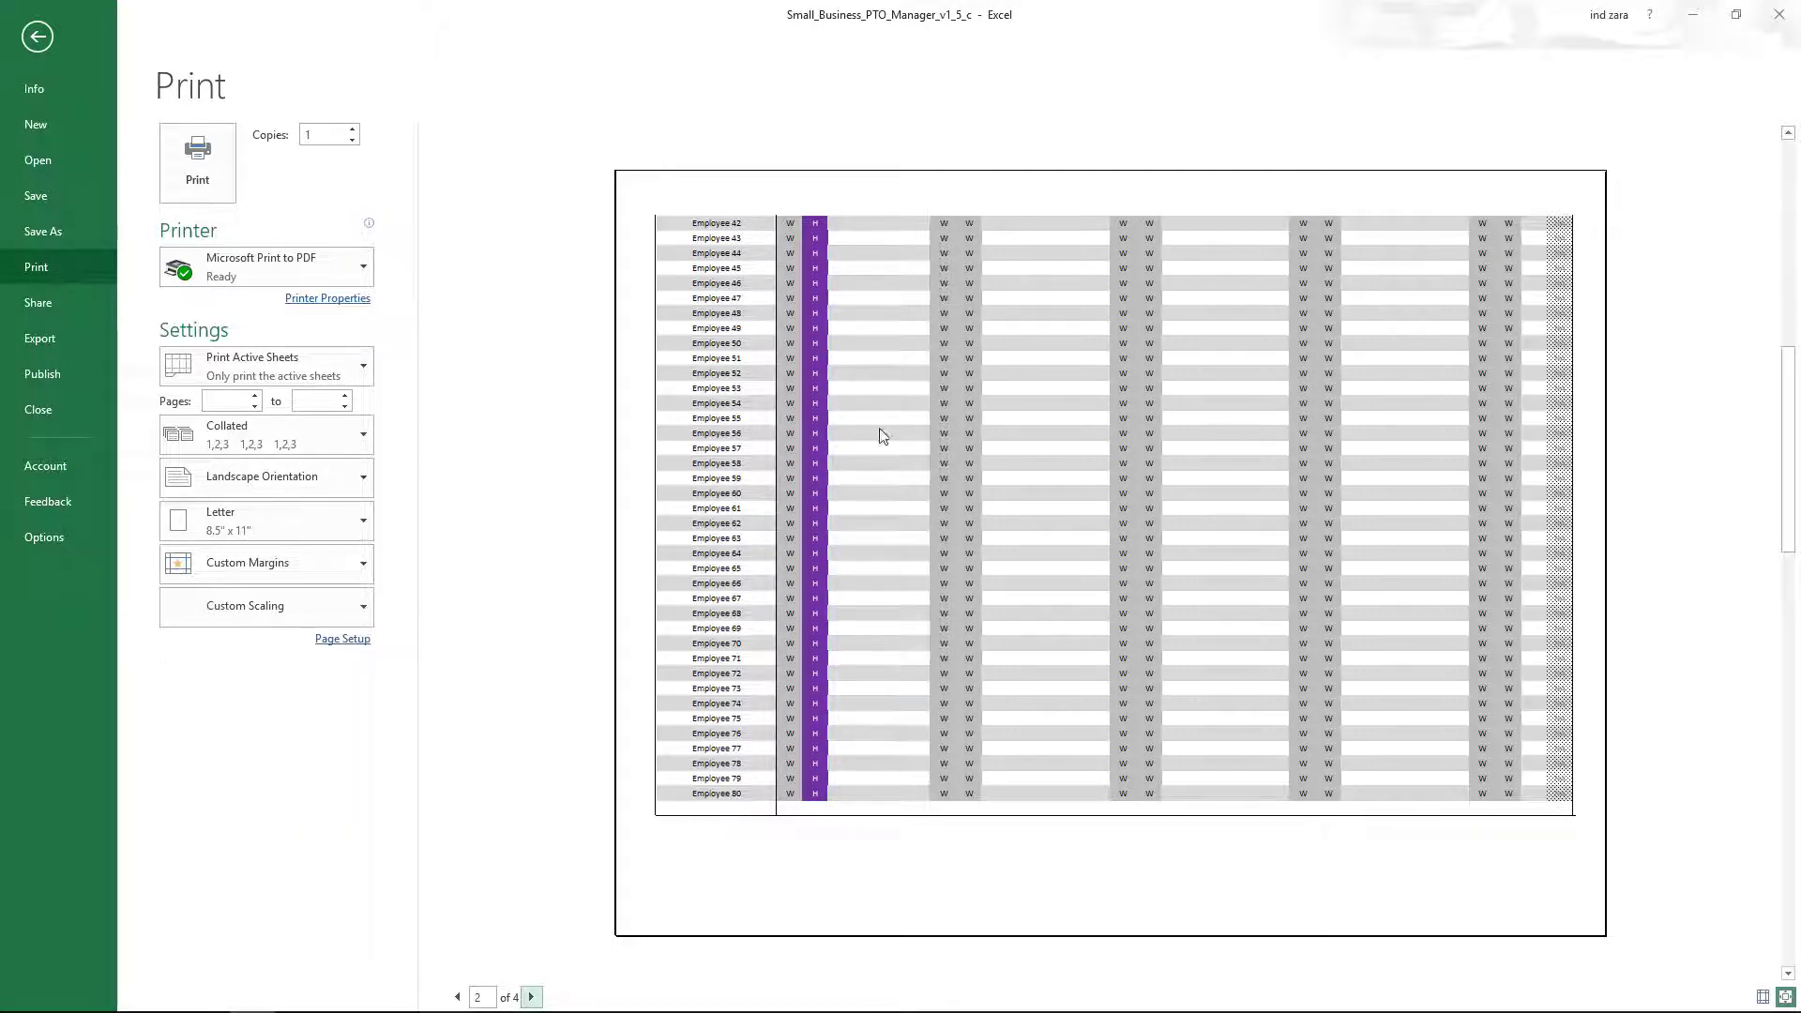
{"action": "left_click", "coordinate": [532, 997]}
{"action": "left_click", "coordinate": [532, 998]}
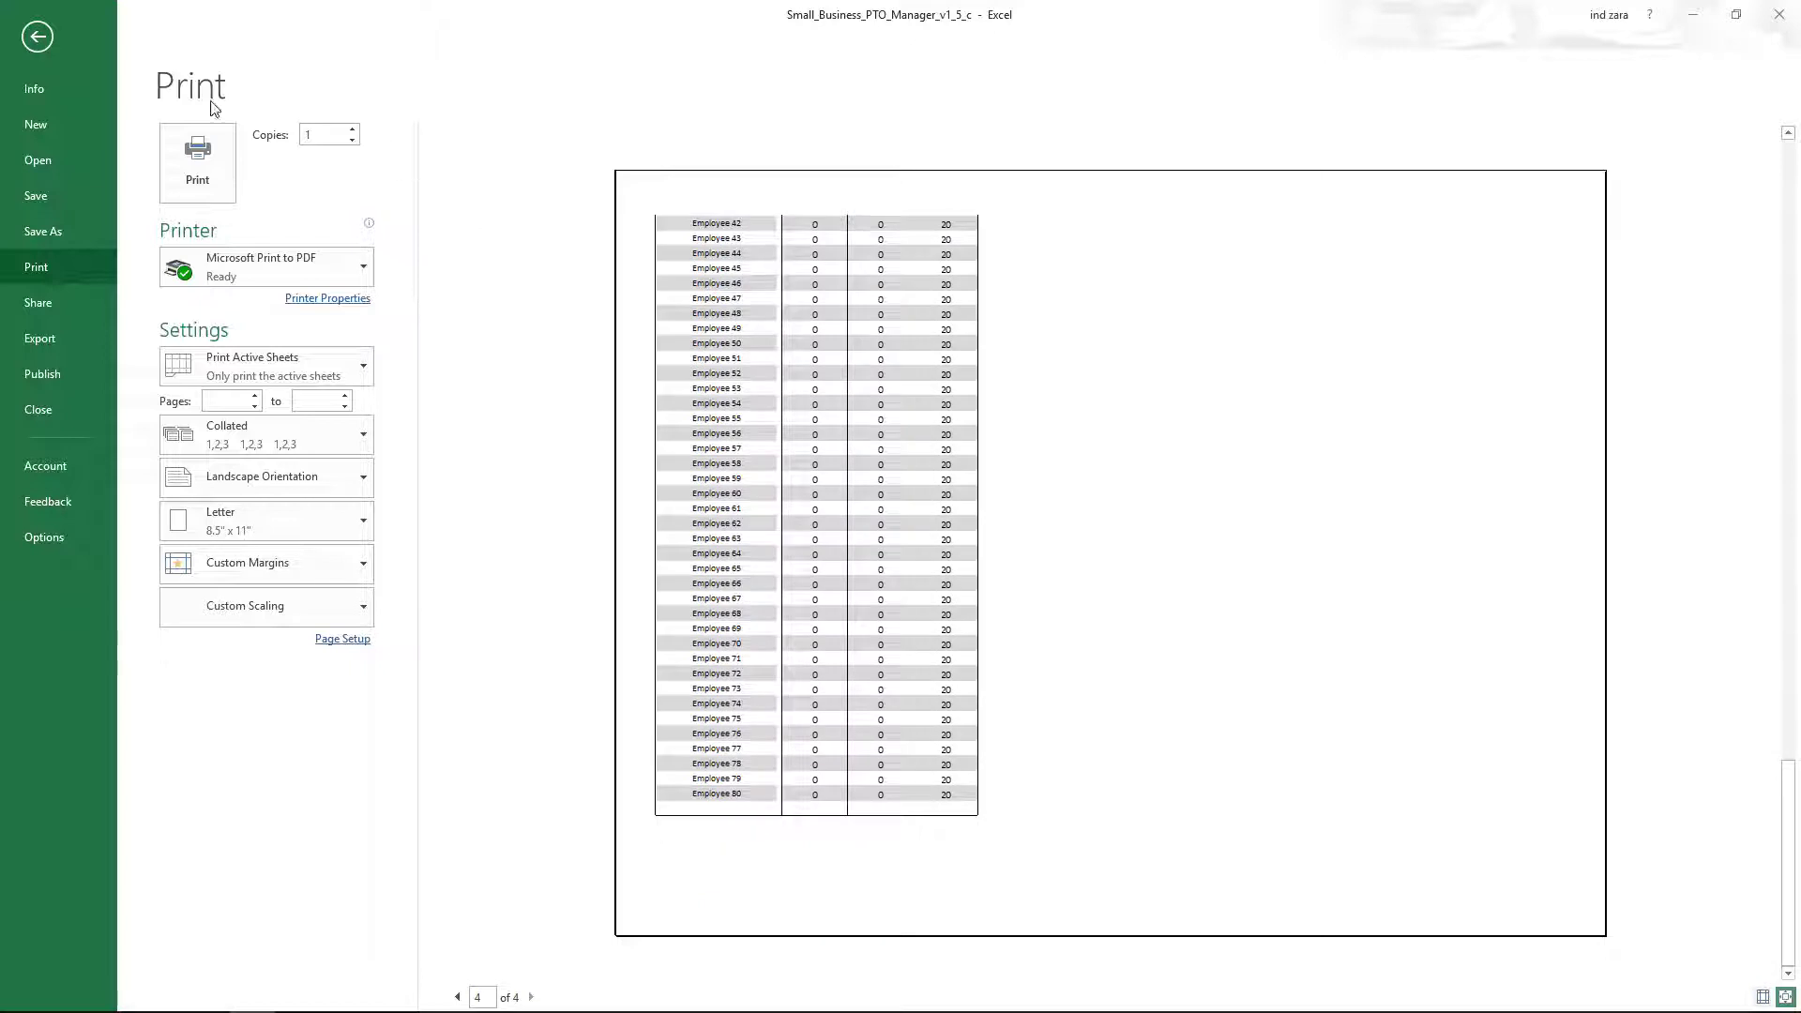
Set the Print Titles rows to repeat at top to $1:$6.
{"action": "left_click", "coordinate": [37, 36]}
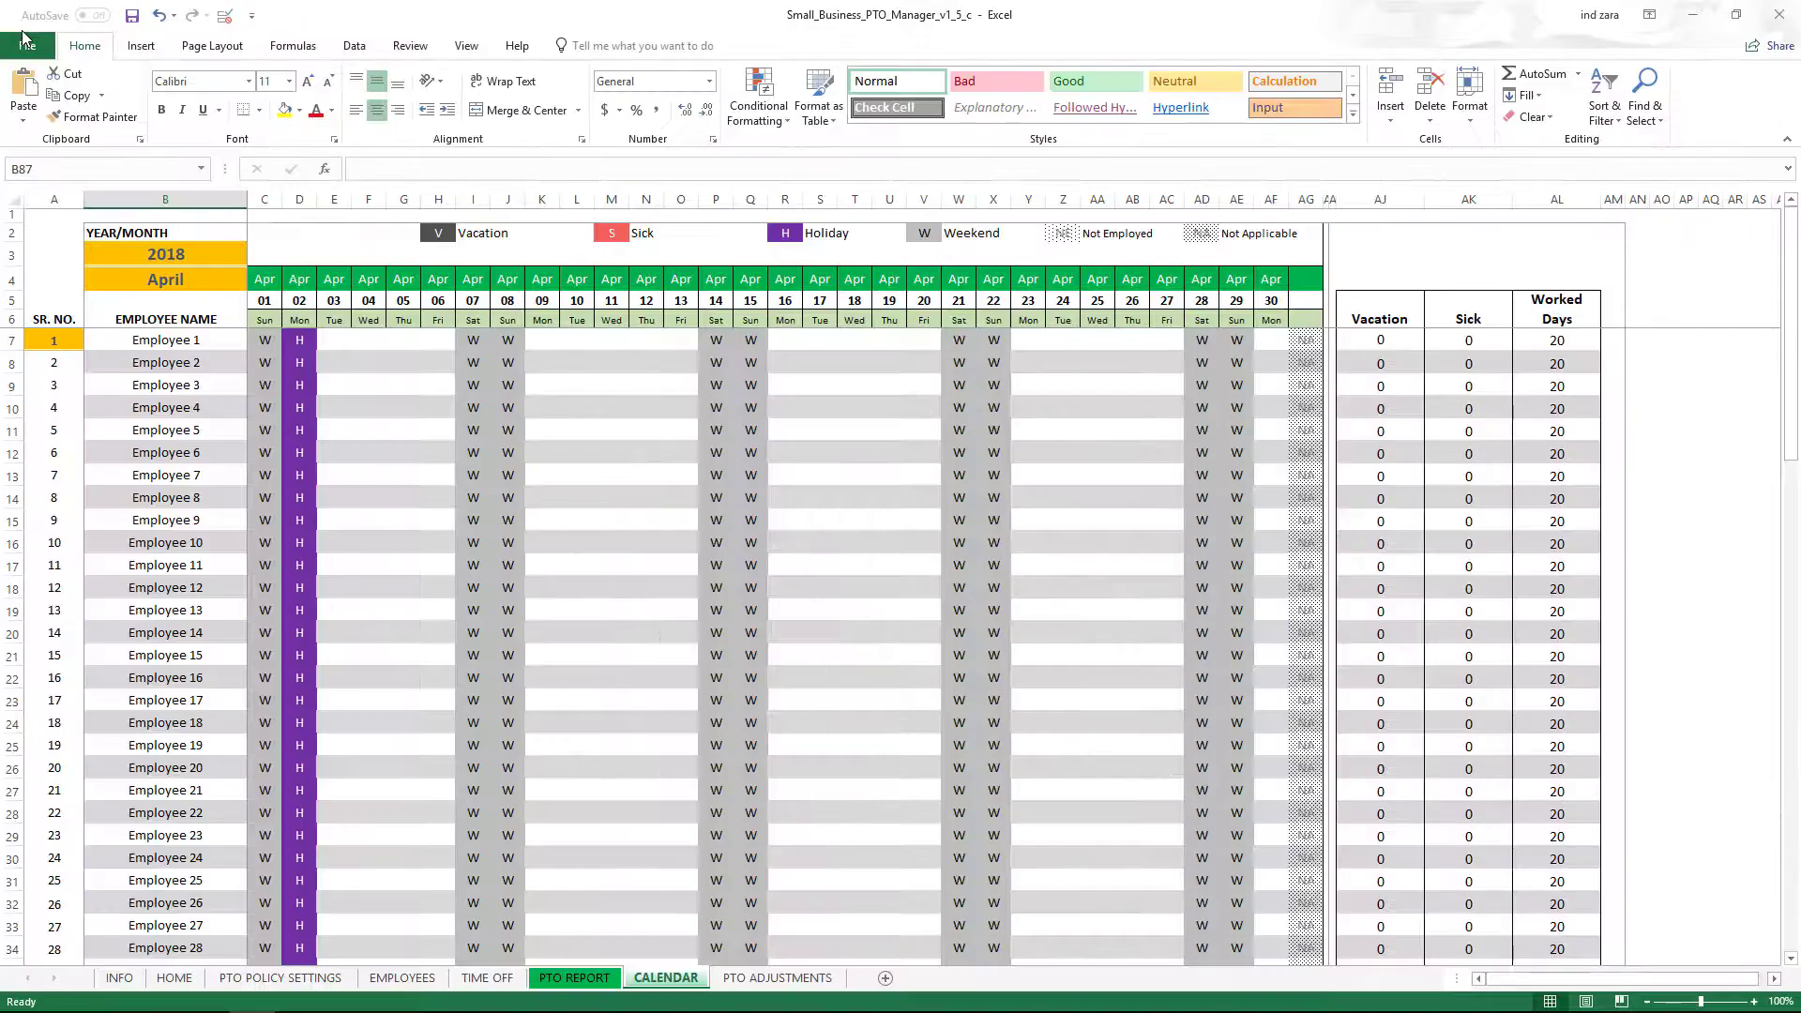
{"action": "left_click", "coordinate": [220, 47]}
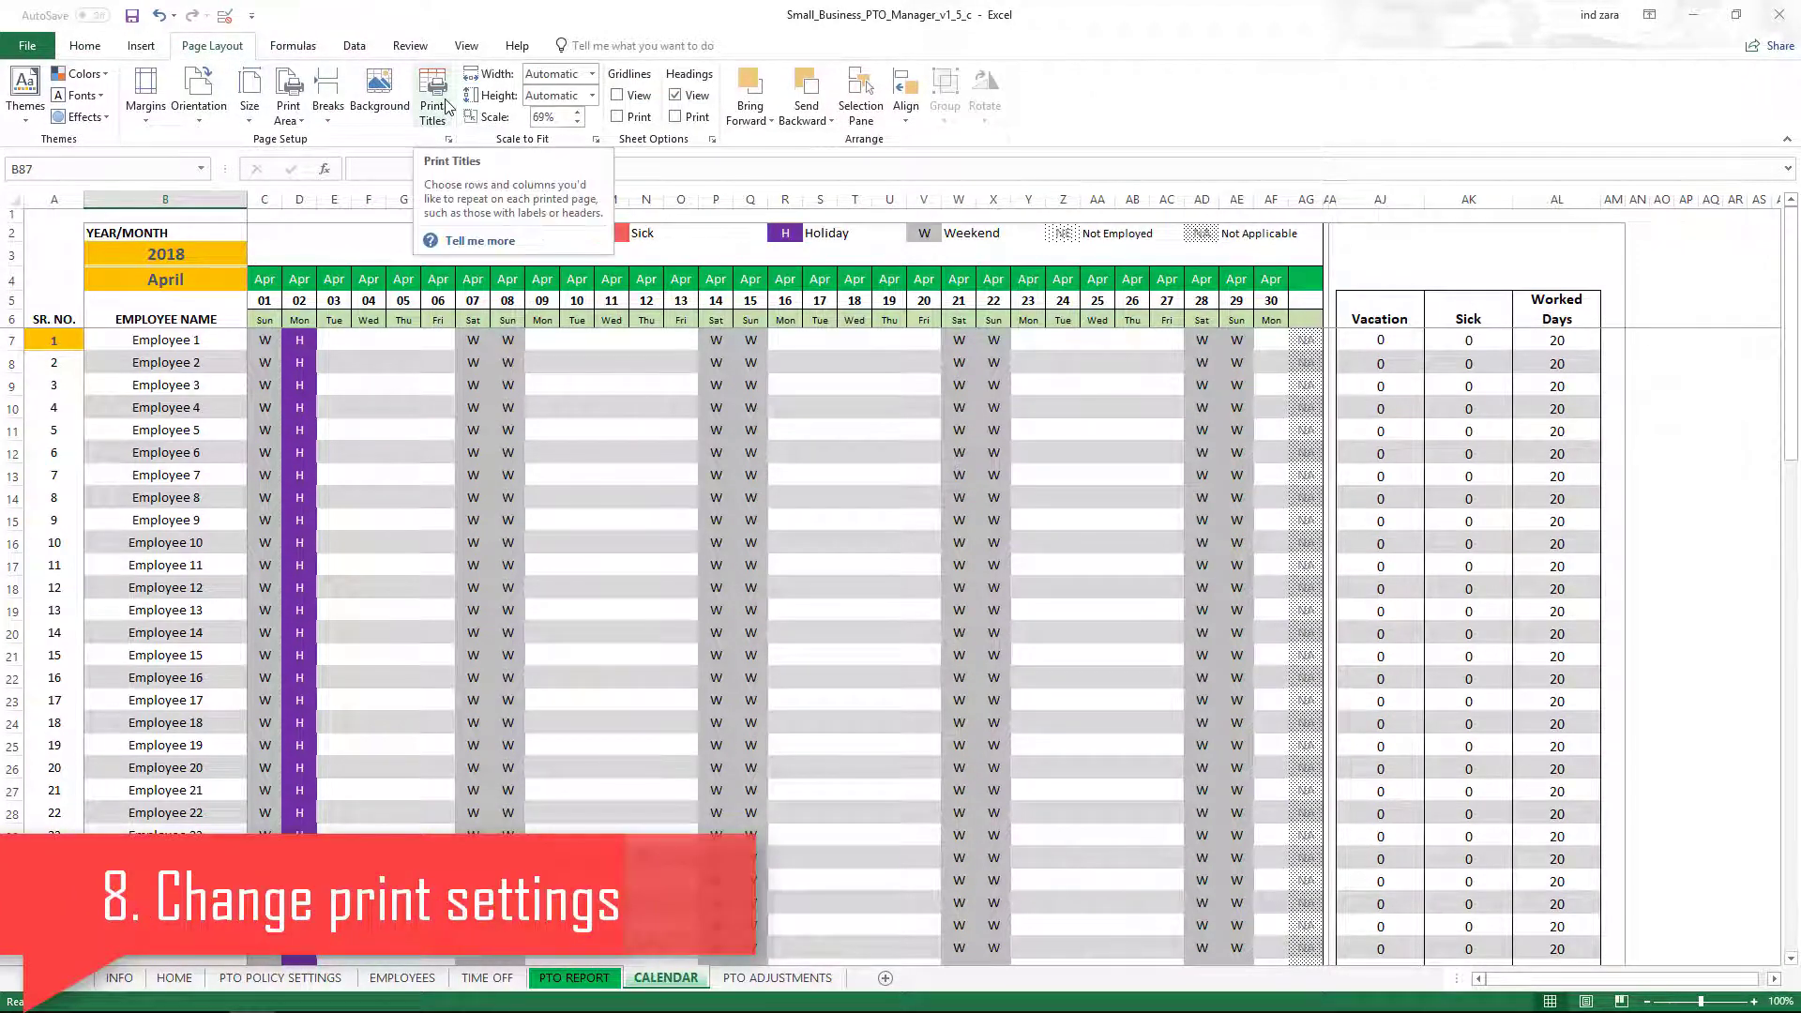
{"action": "left_click", "coordinate": [445, 109]}
{"action": "left_click", "coordinate": [699, 382]}
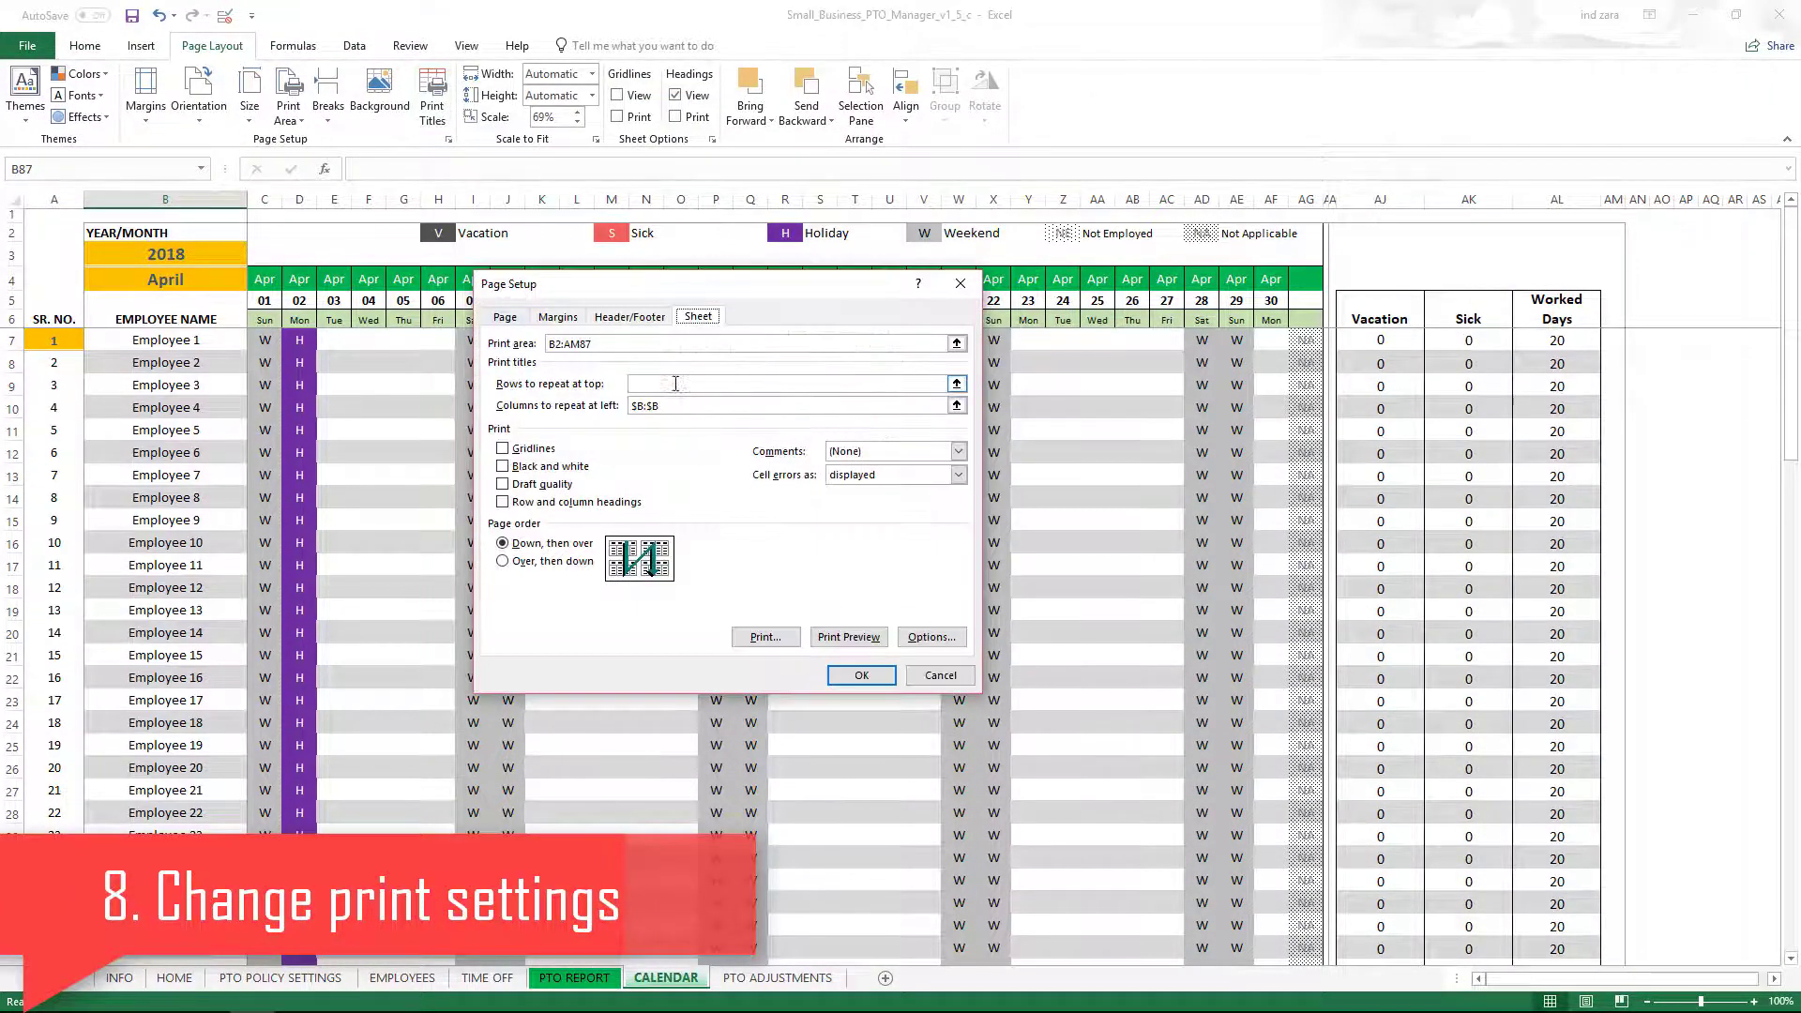
{"action": "left_click", "coordinate": [675, 384]}
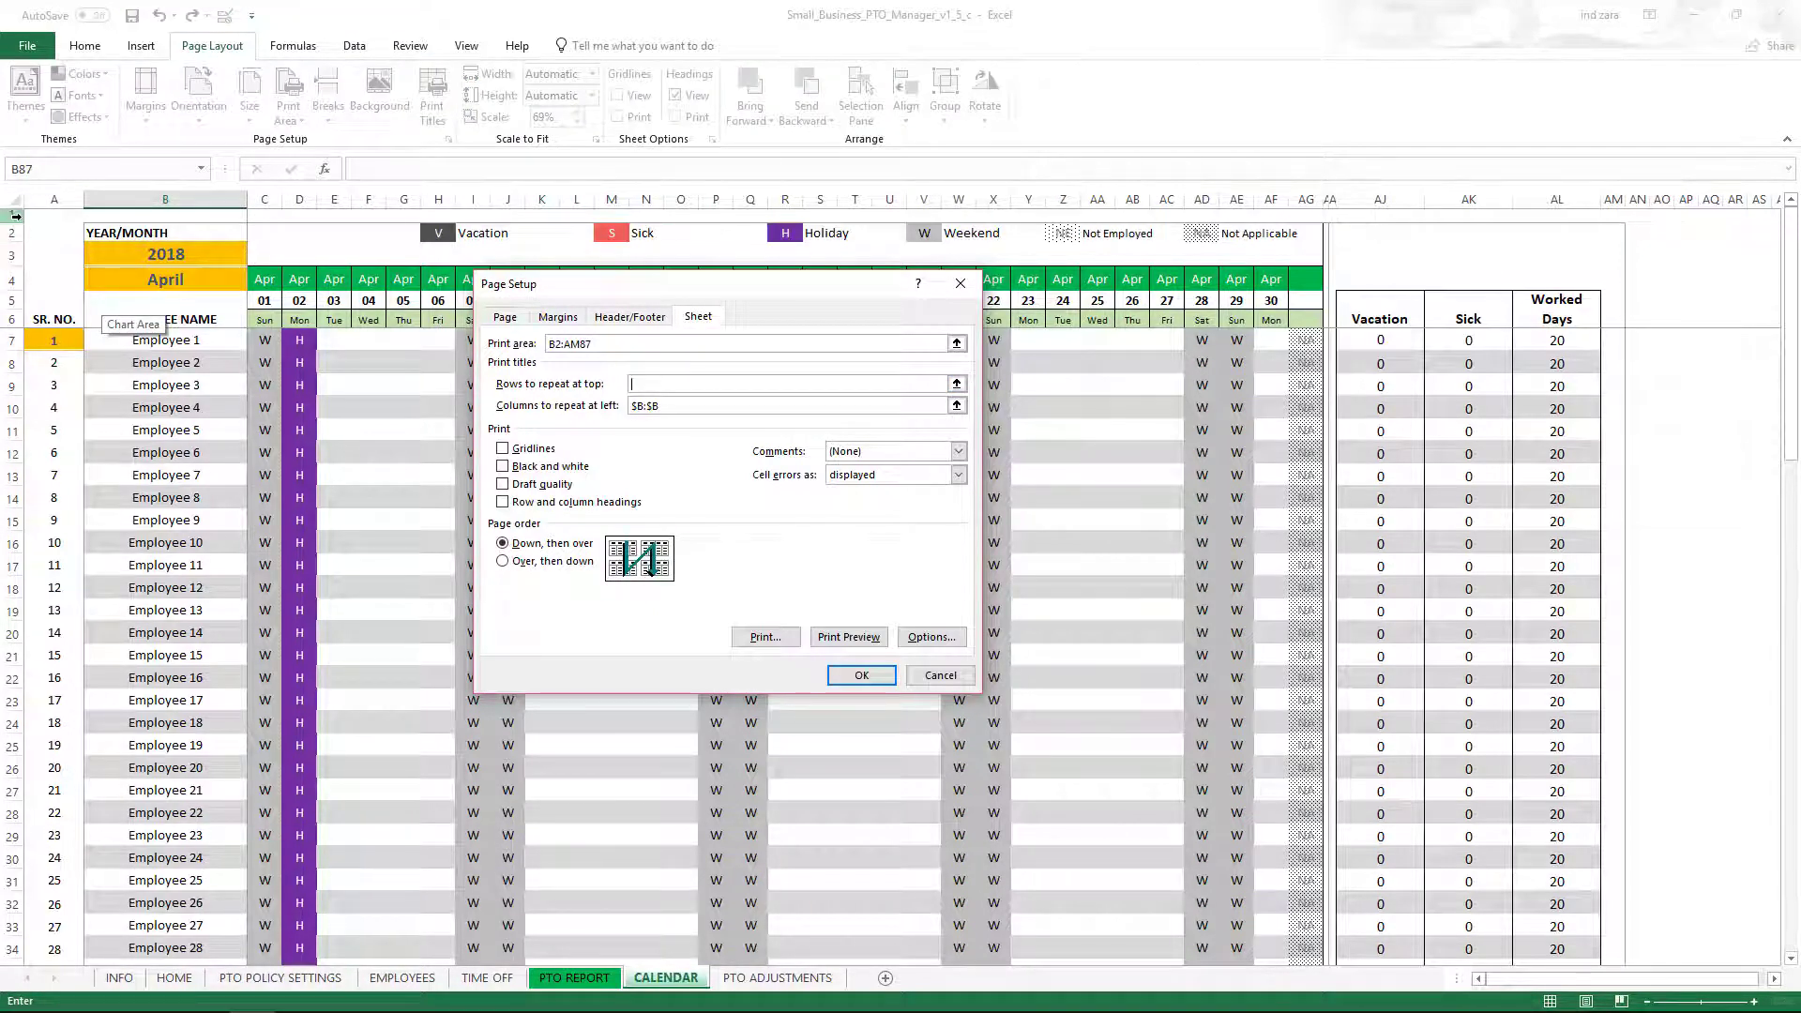
{"action": "left_click_drag", "start_coordinate": [16, 216], "coordinate": [11, 311]}
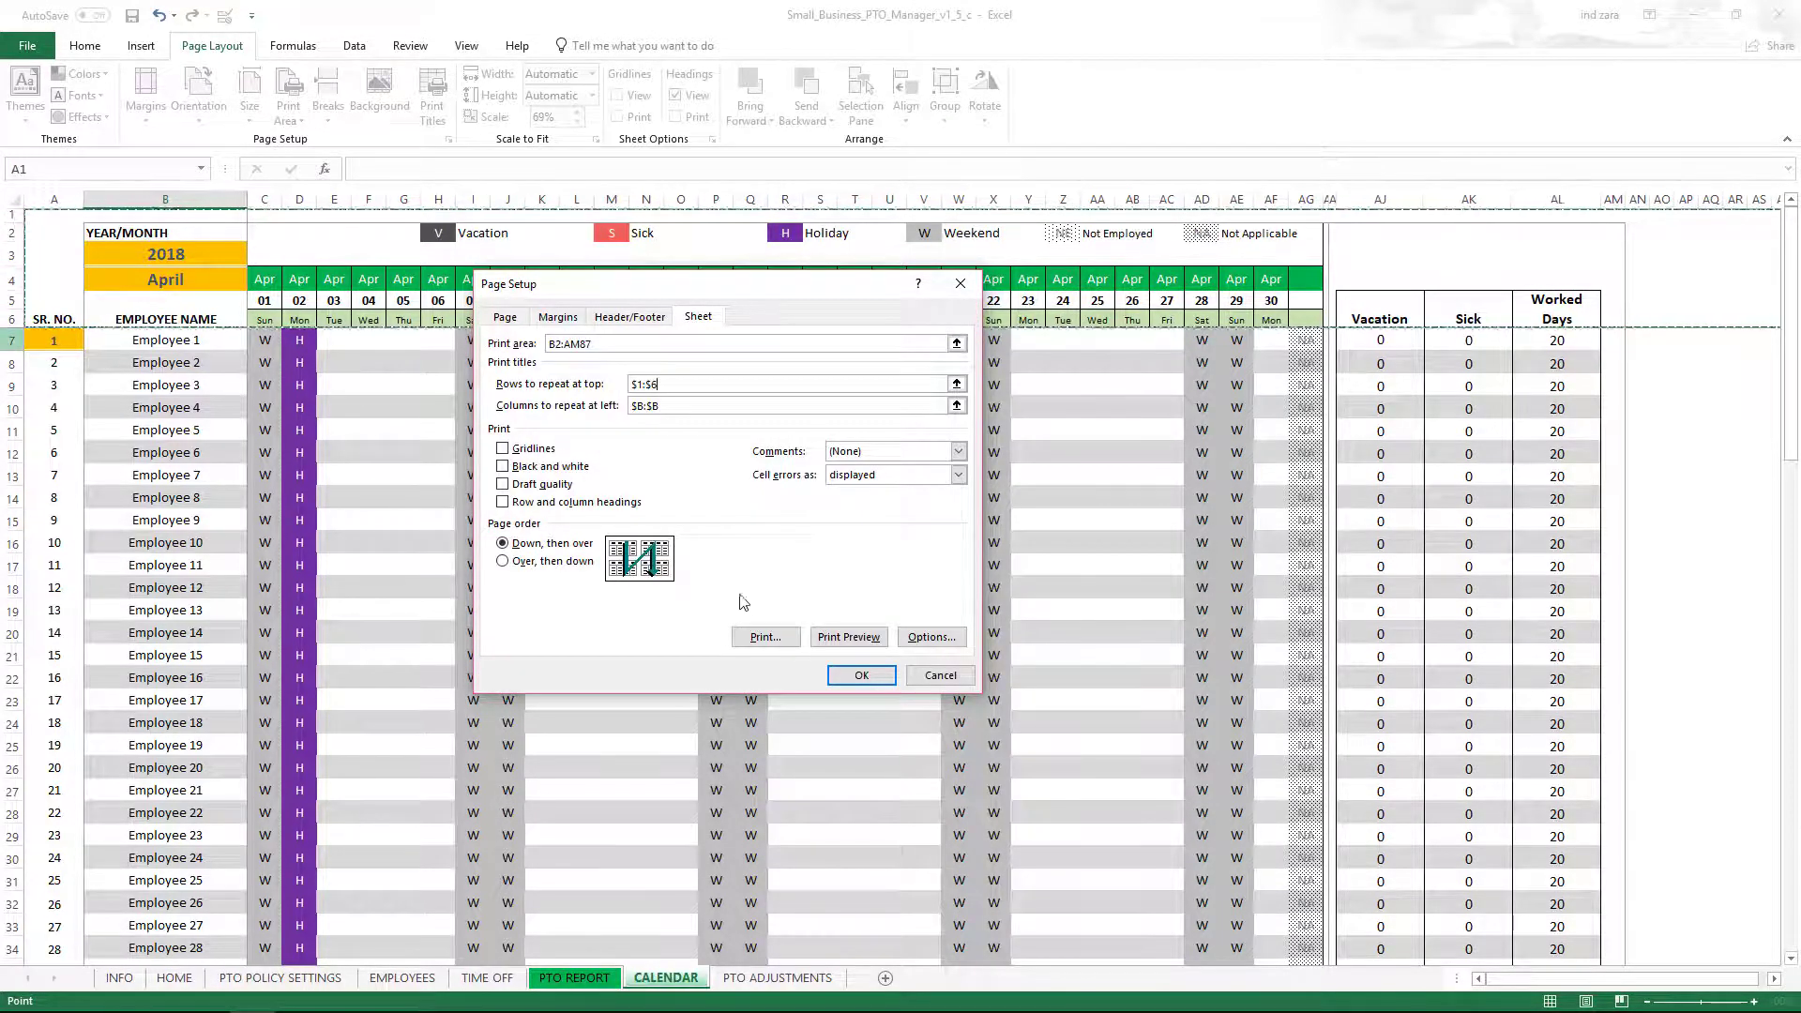
{"action": "left_click", "coordinate": [861, 676]}
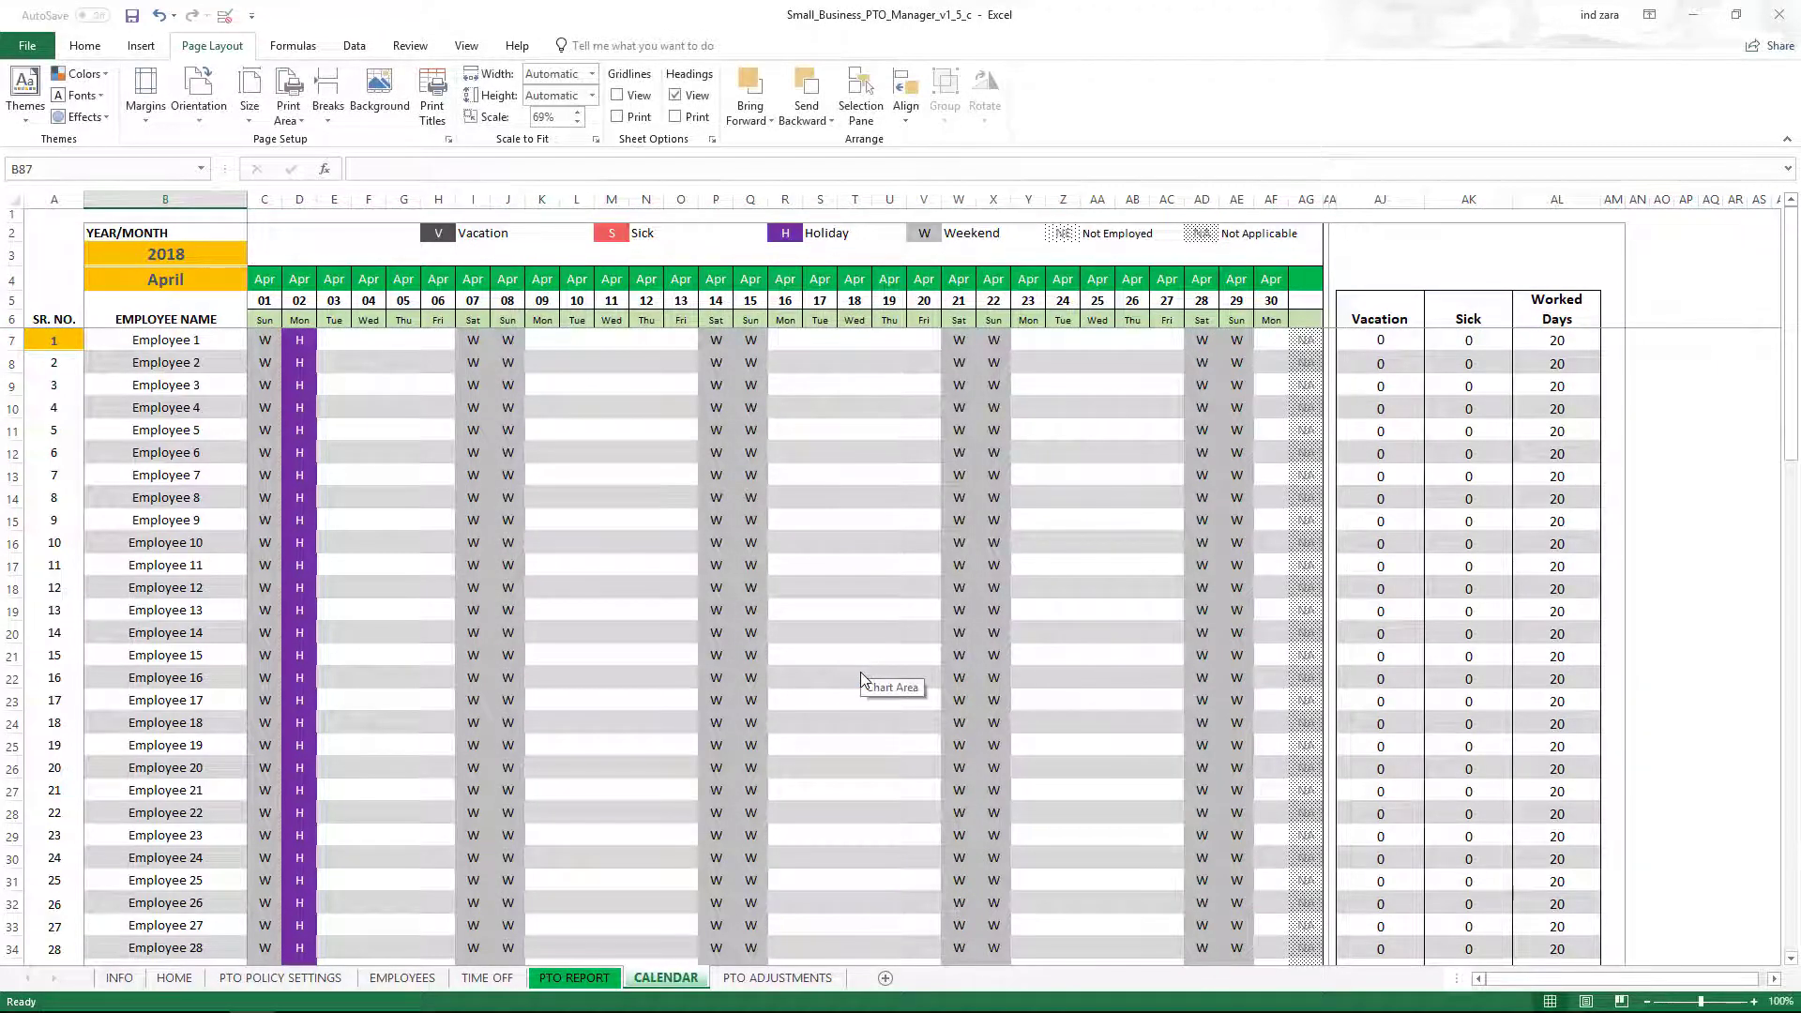
Page through all four print preview pages, then page back to page 2.
{"action": "left_click", "coordinate": [37, 46]}
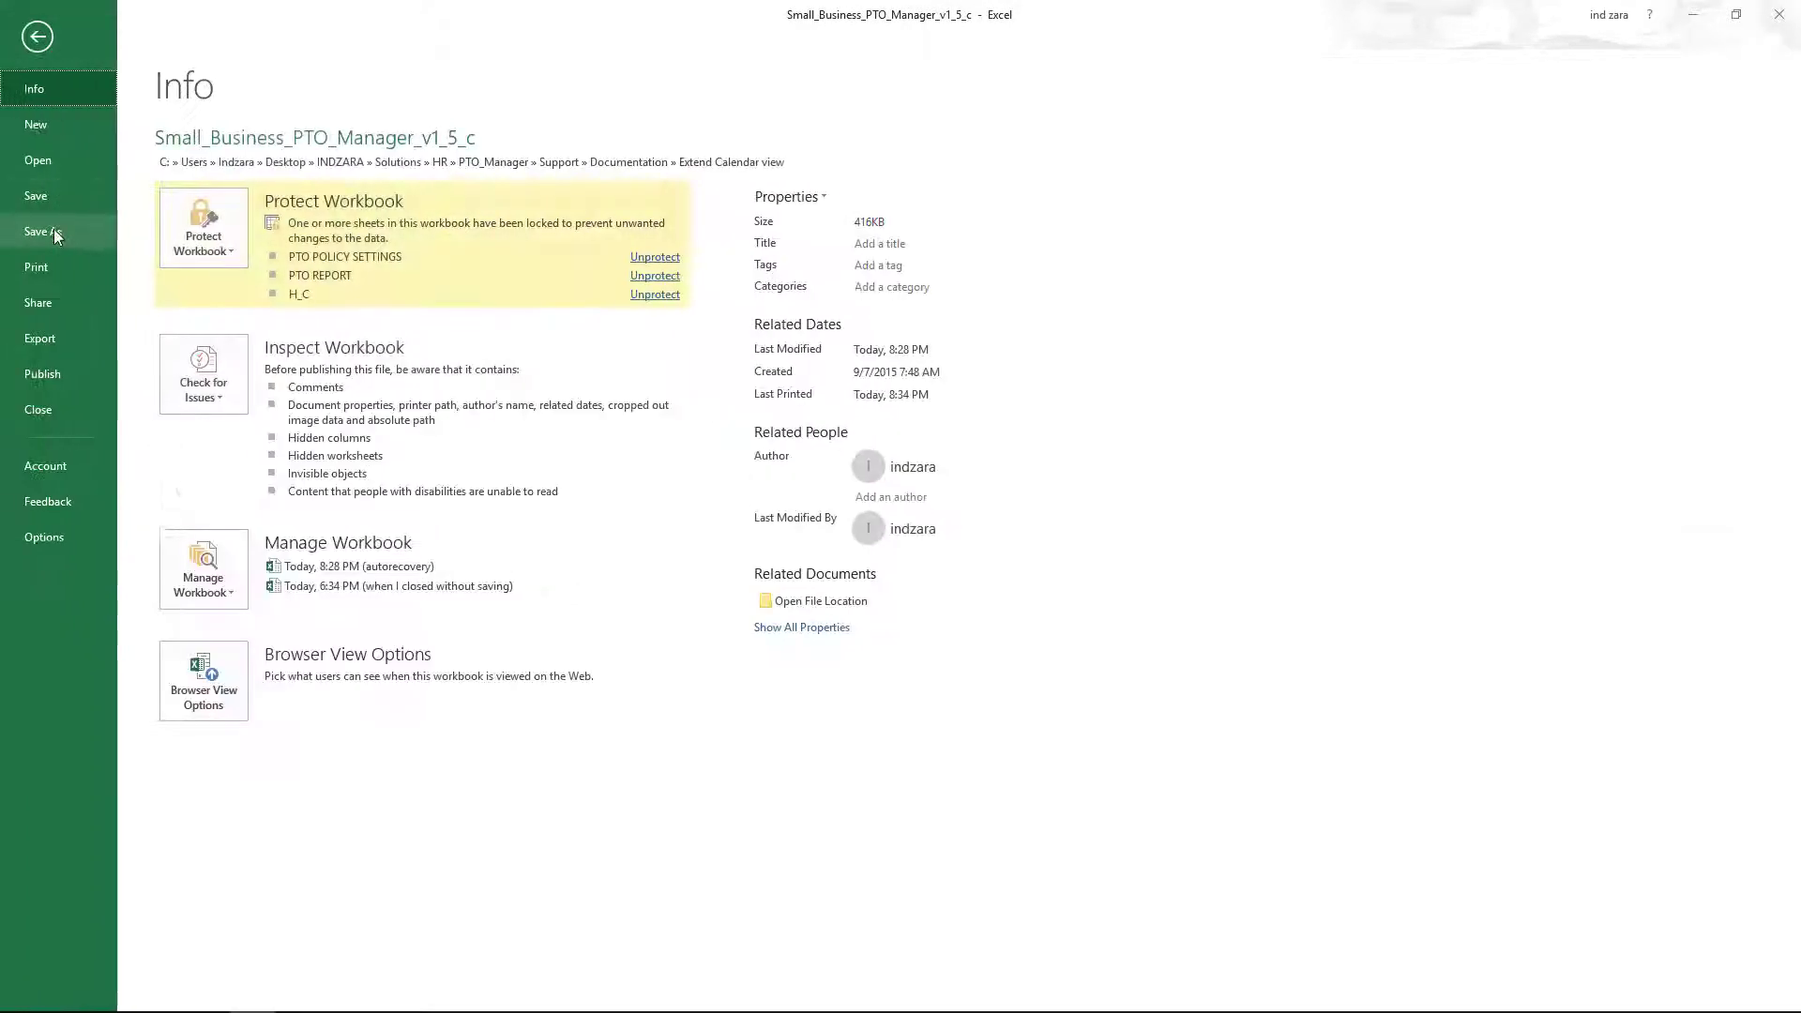
{"action": "left_click", "coordinate": [55, 280]}
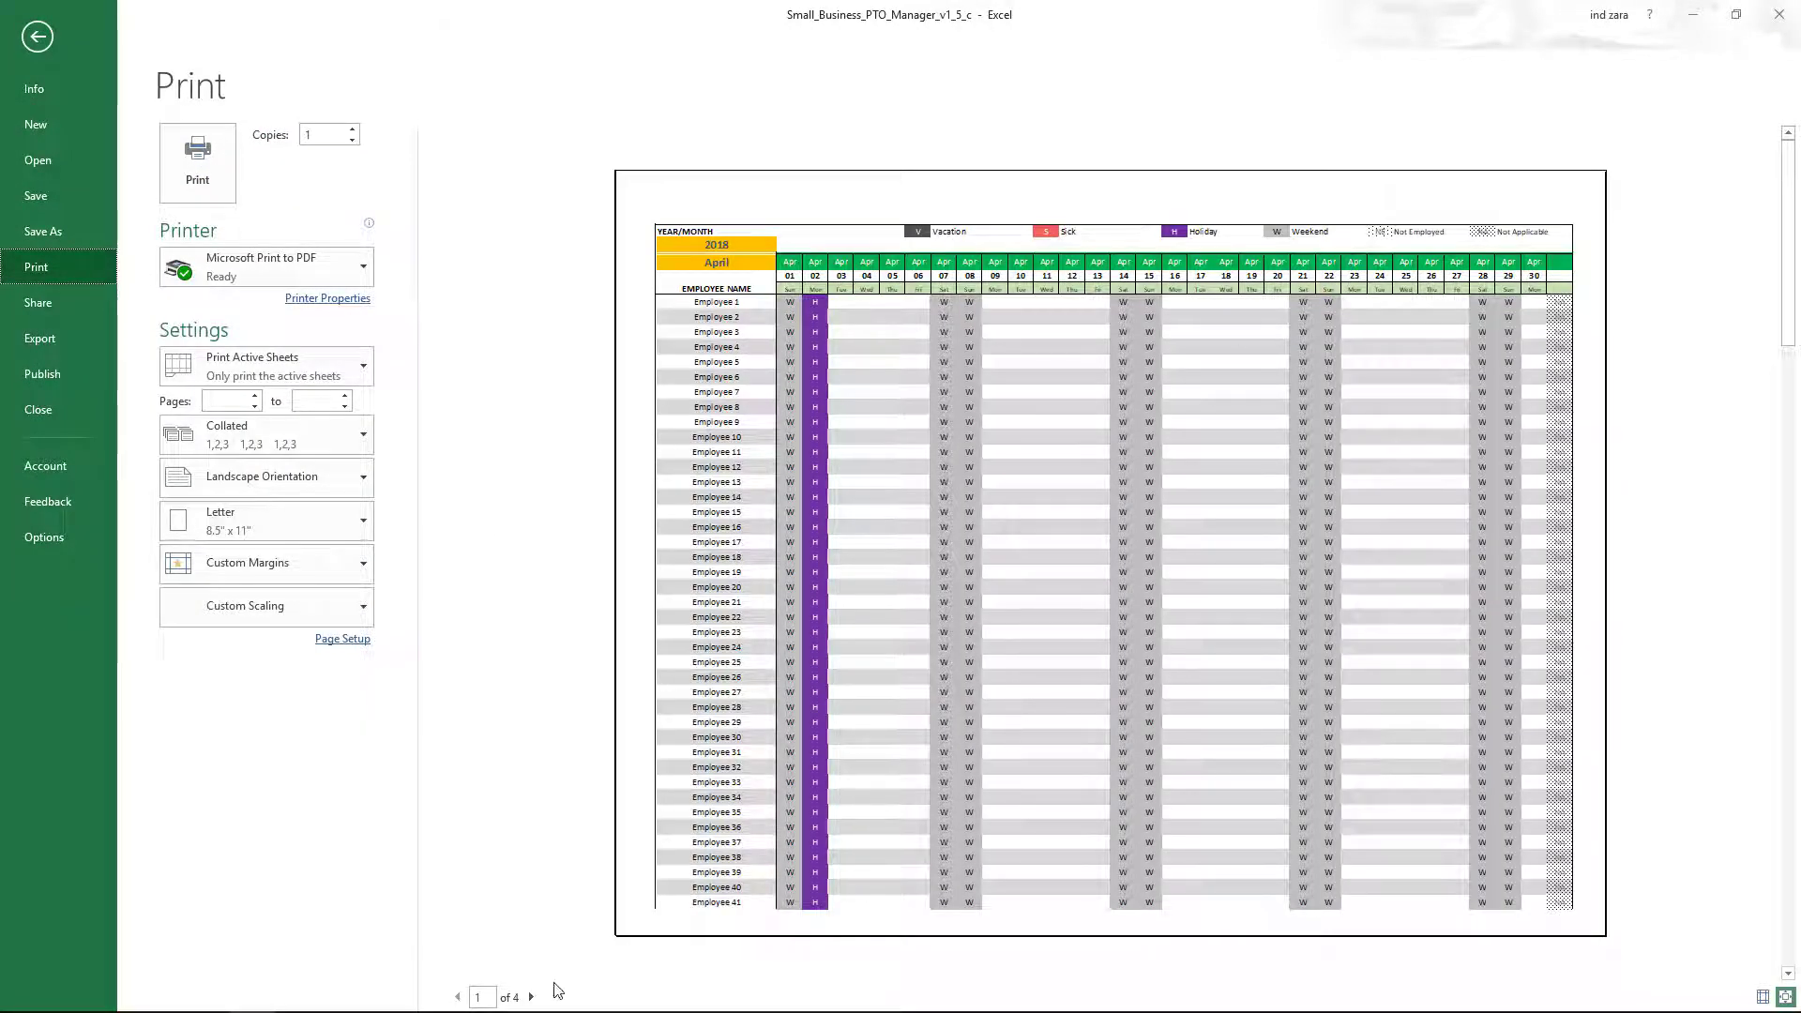
{"action": "left_click", "coordinate": [531, 997]}
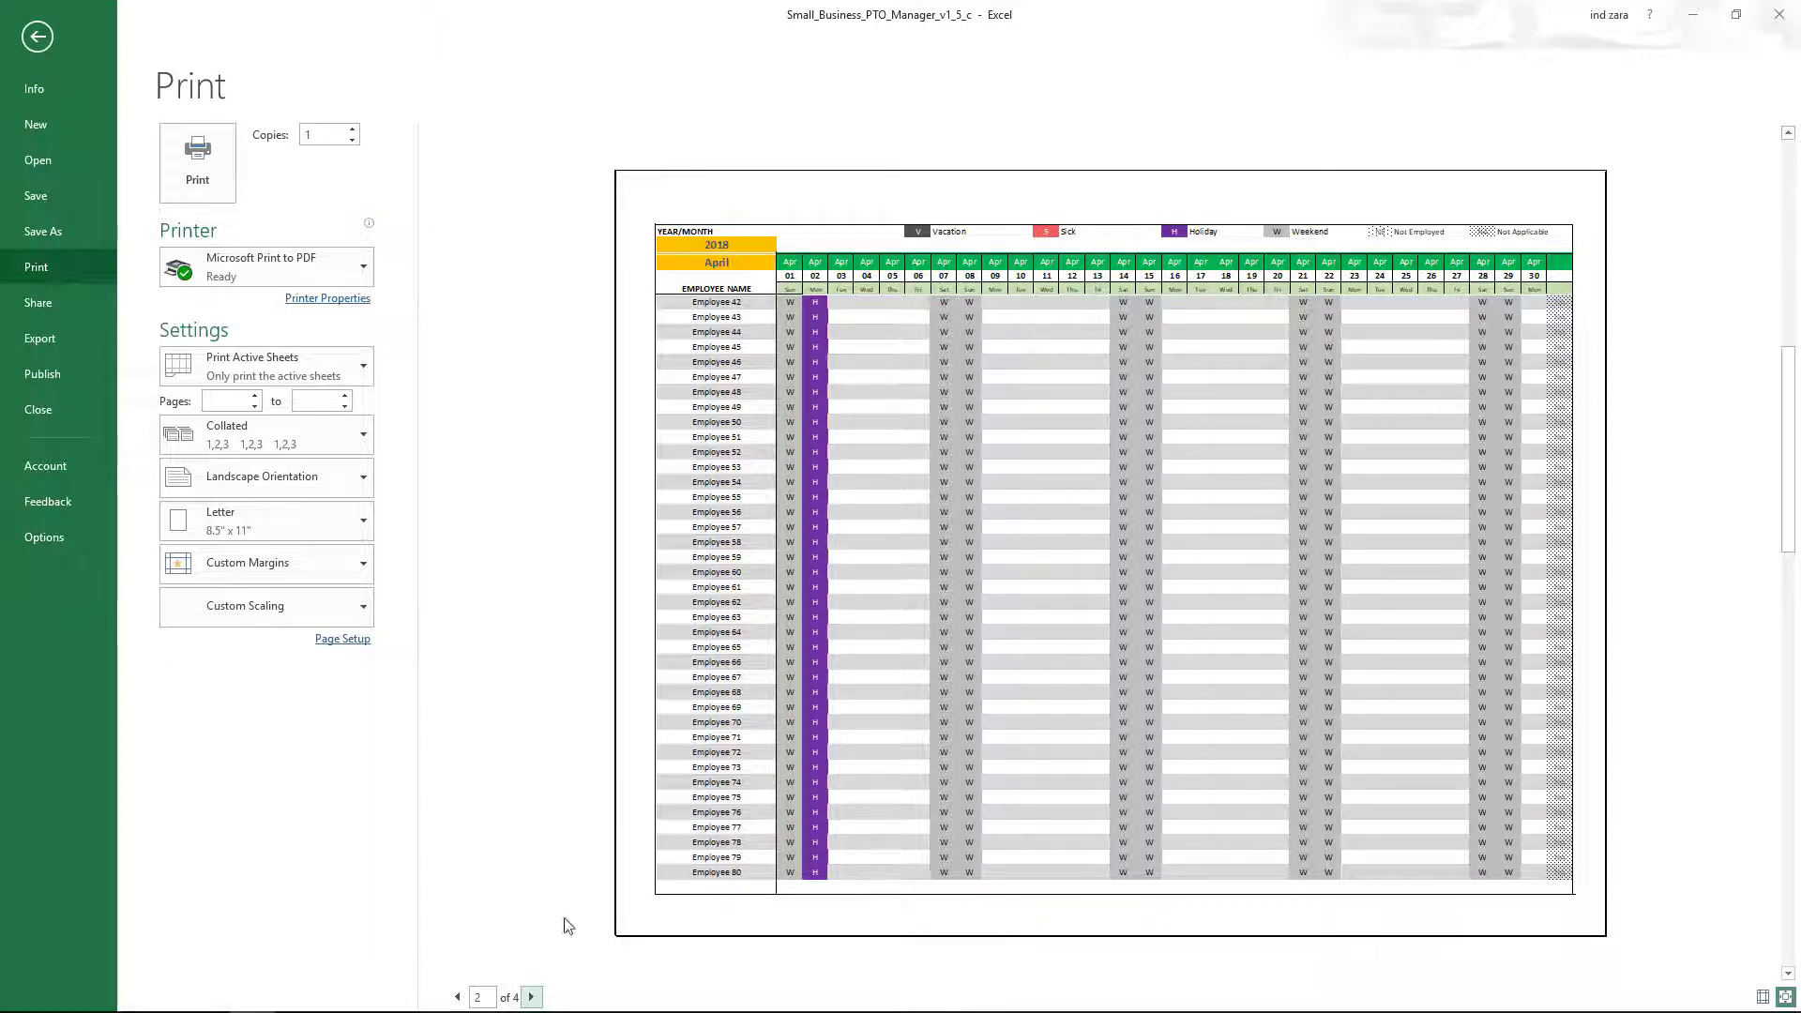
{"action": "left_click", "coordinate": [531, 996]}
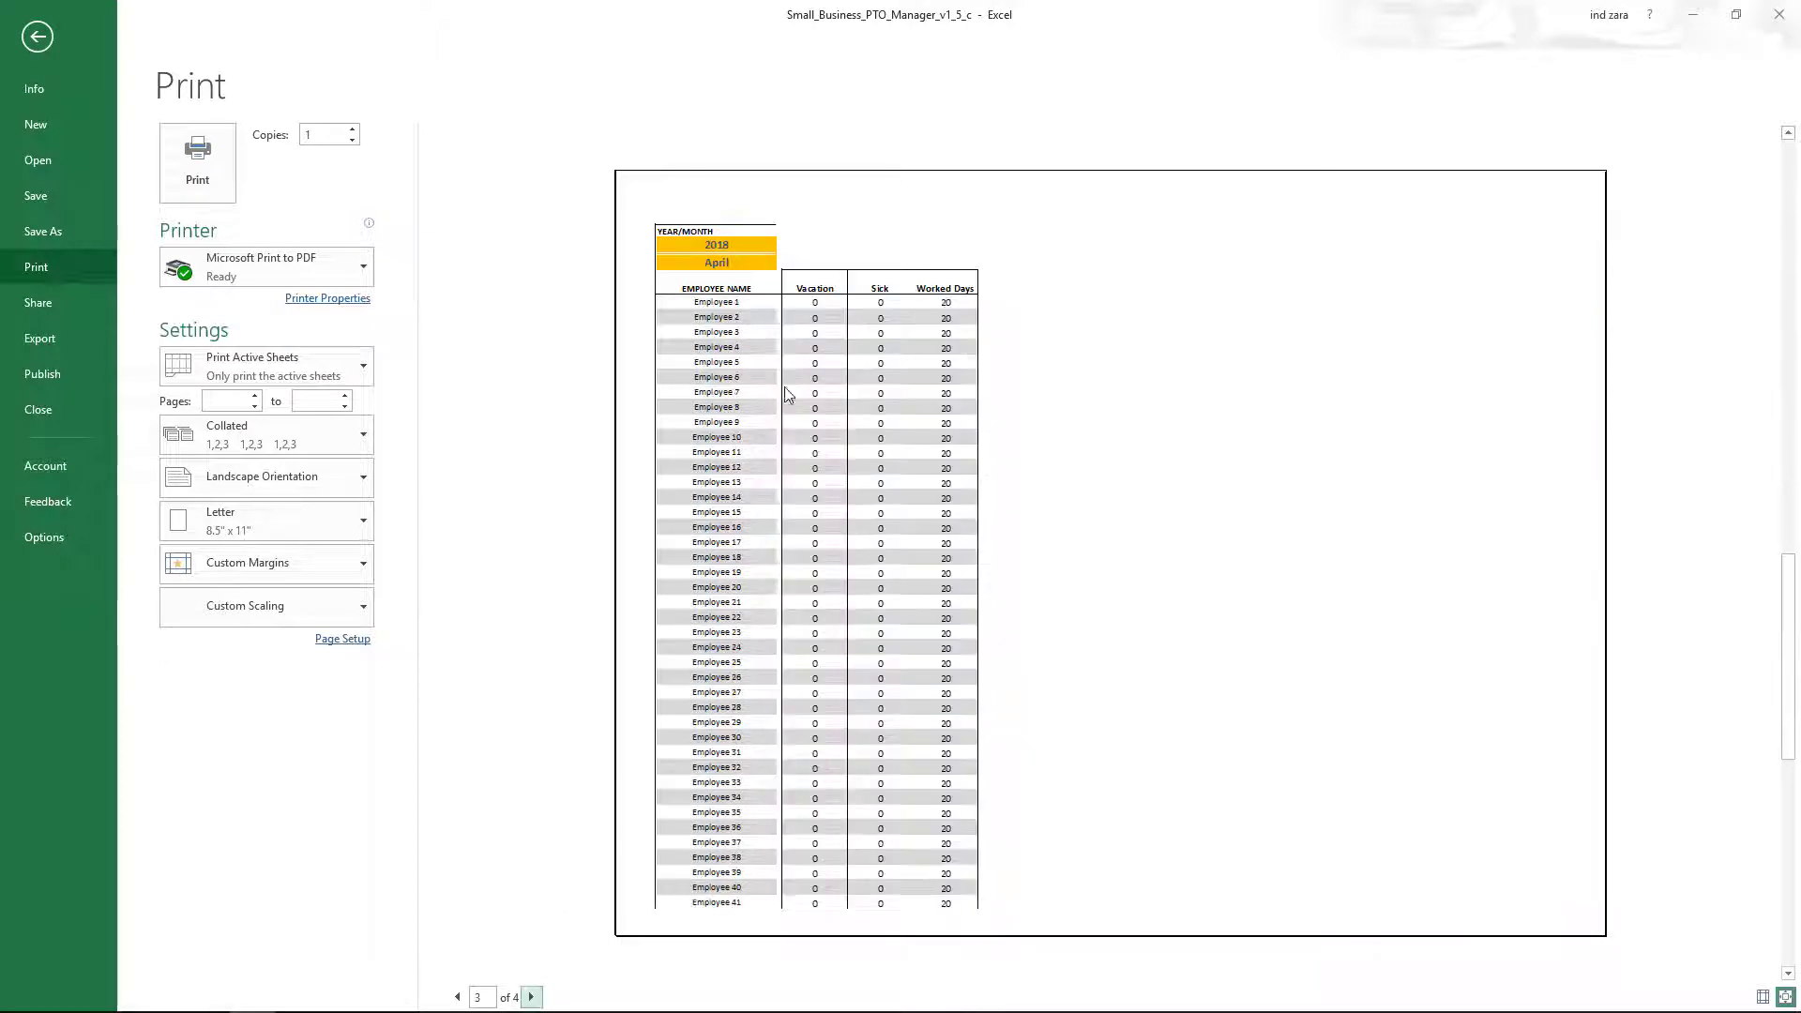
{"action": "left_click", "coordinate": [532, 997]}
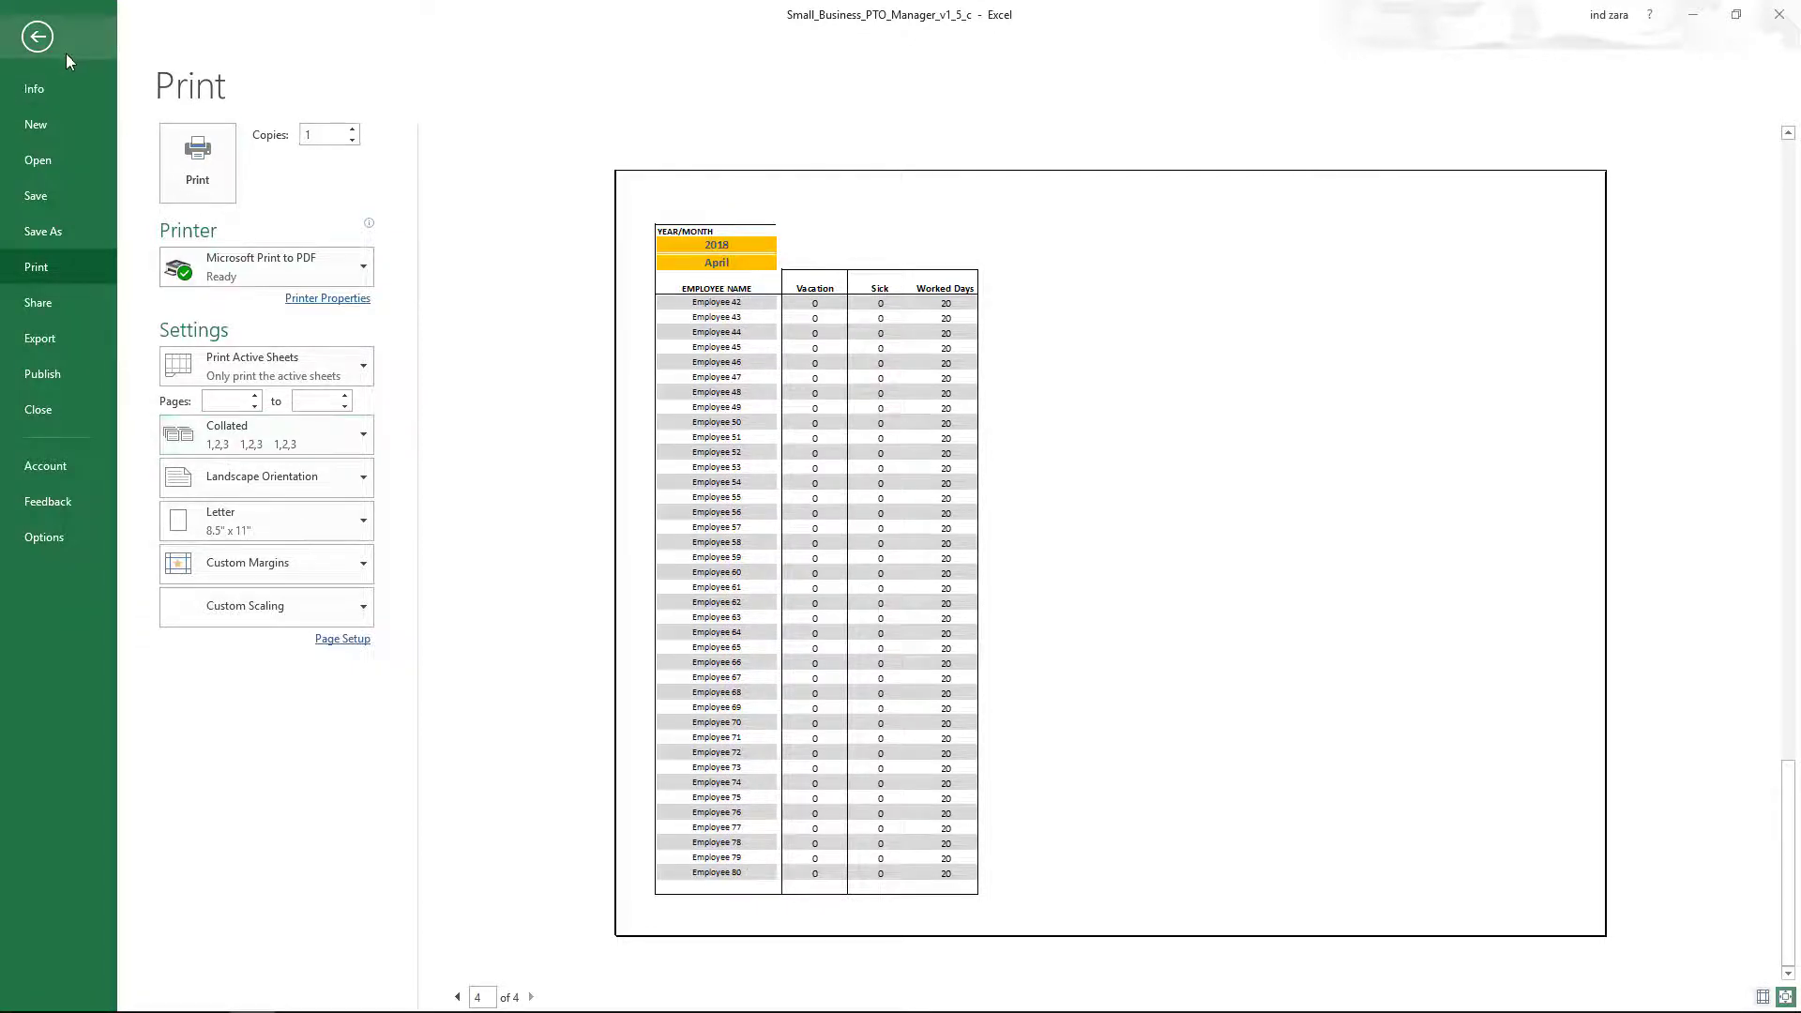
{"action": "left_click", "coordinate": [458, 997]}
{"action": "left_click", "coordinate": [458, 997]}
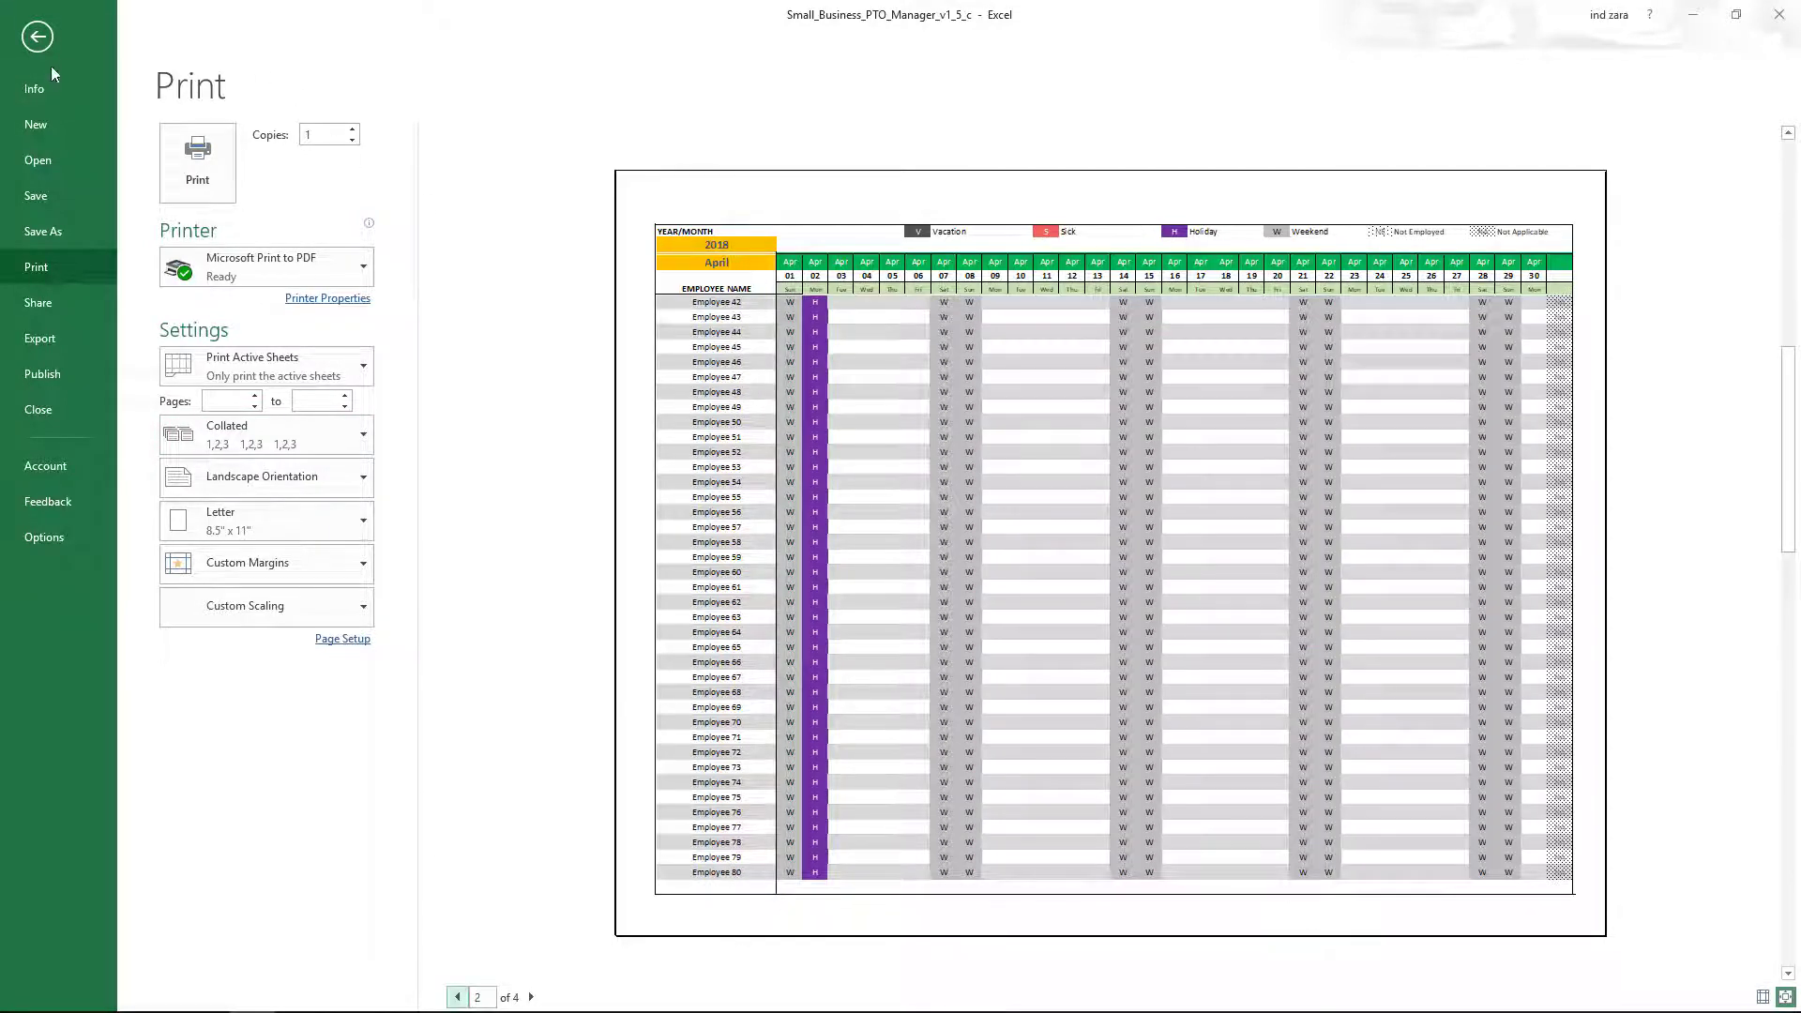
In Page Break Preview, drag the page break up to just below row 46 (Employee 40).
{"action": "left_click", "coordinate": [40, 41]}
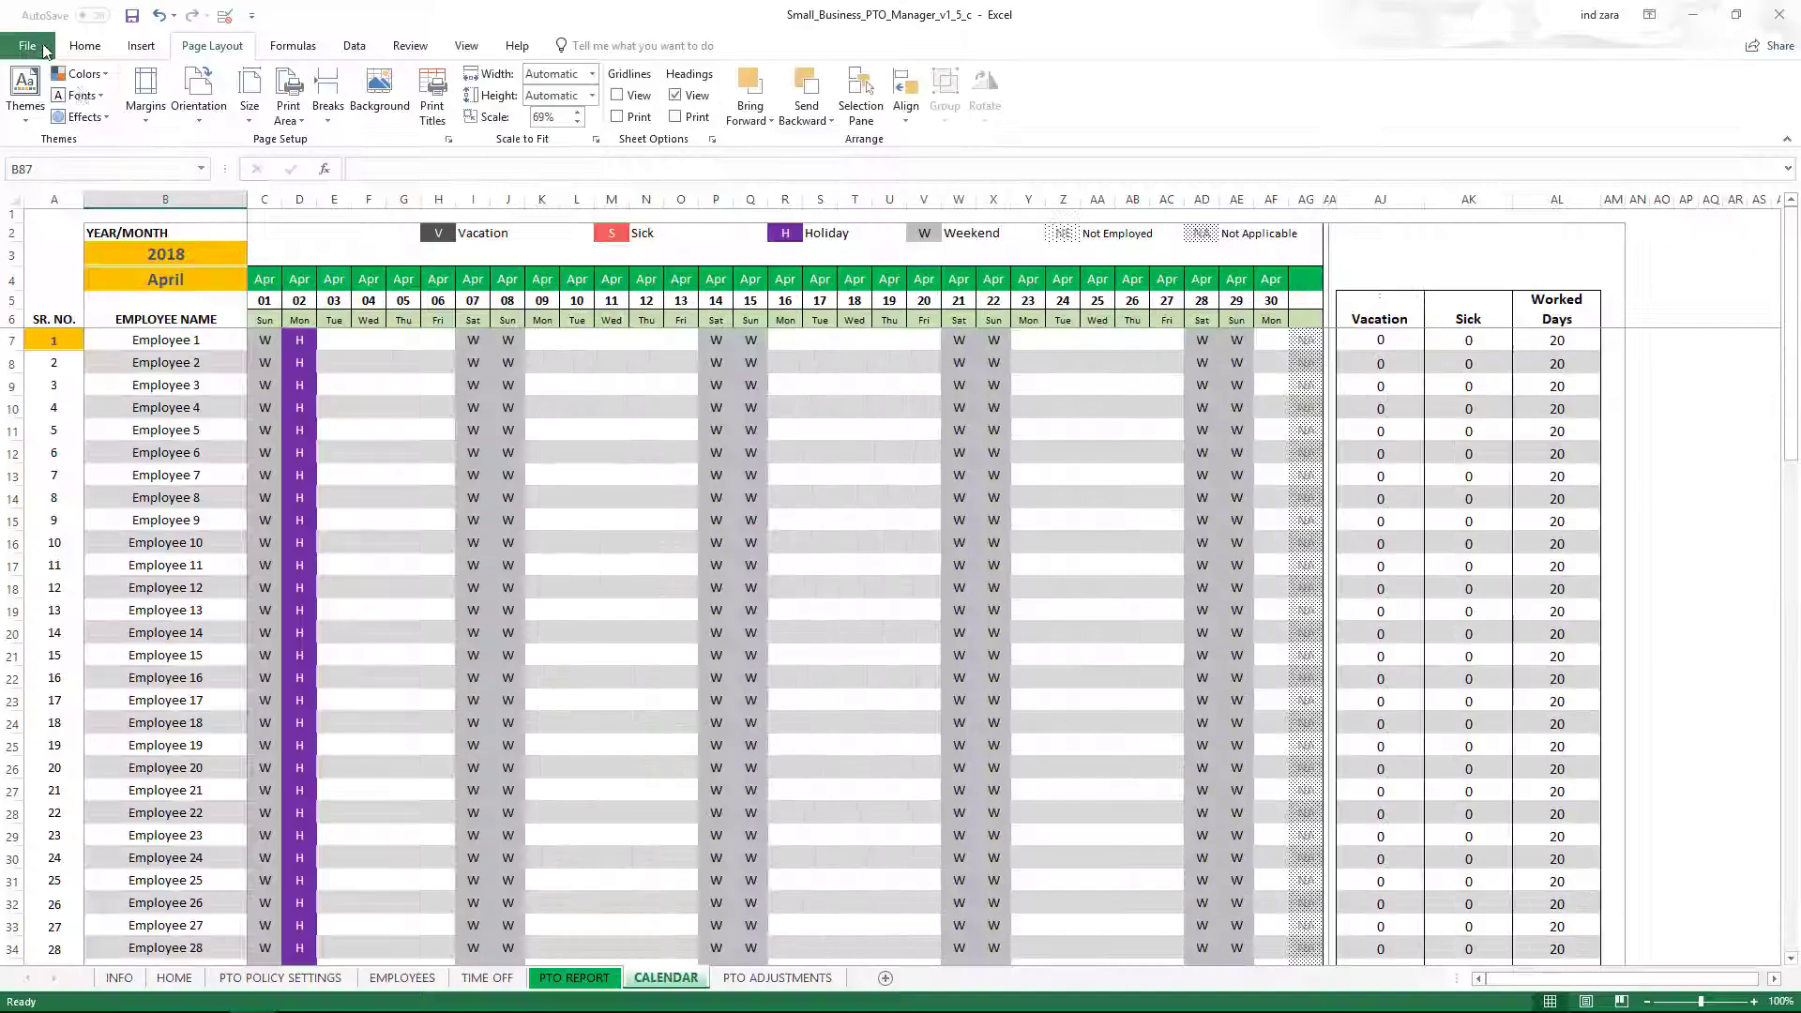
{"action": "scroll", "coordinate": [404, 483], "scroll_direction": "down", "scroll_amount": 3}
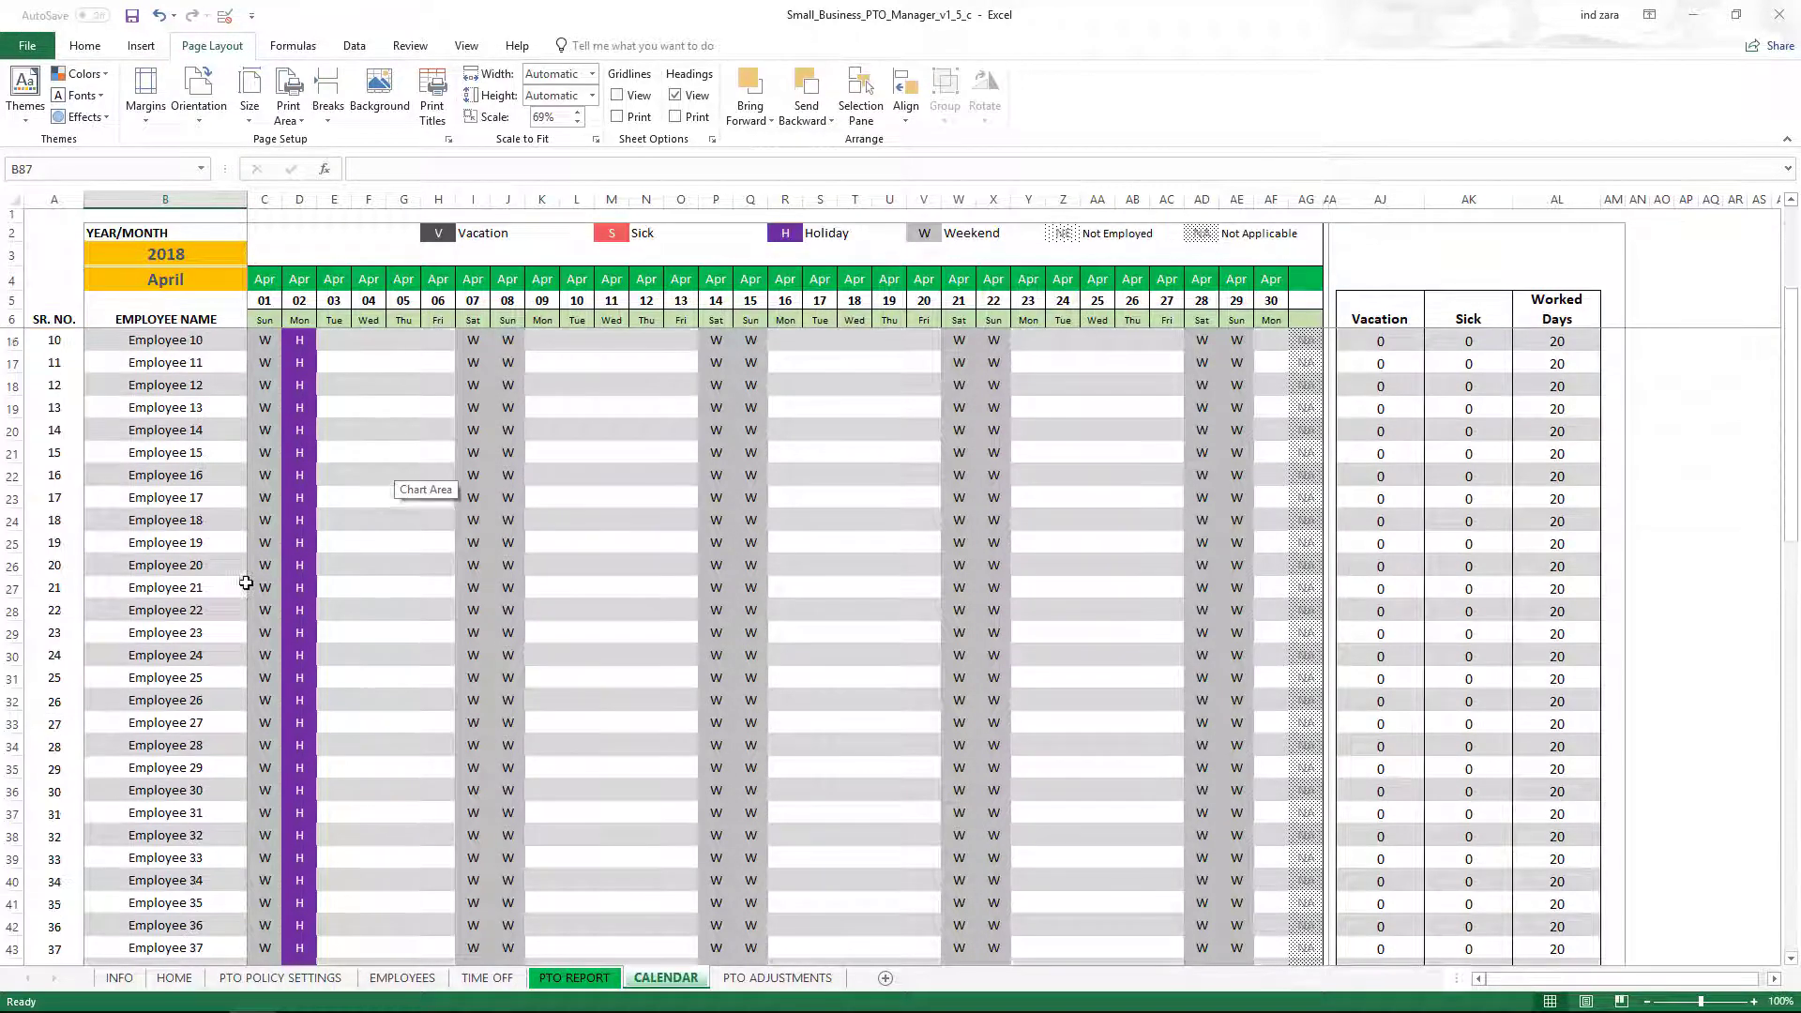
{"action": "scroll", "coordinate": [246, 583], "scroll_direction": "down", "scroll_amount": 4}
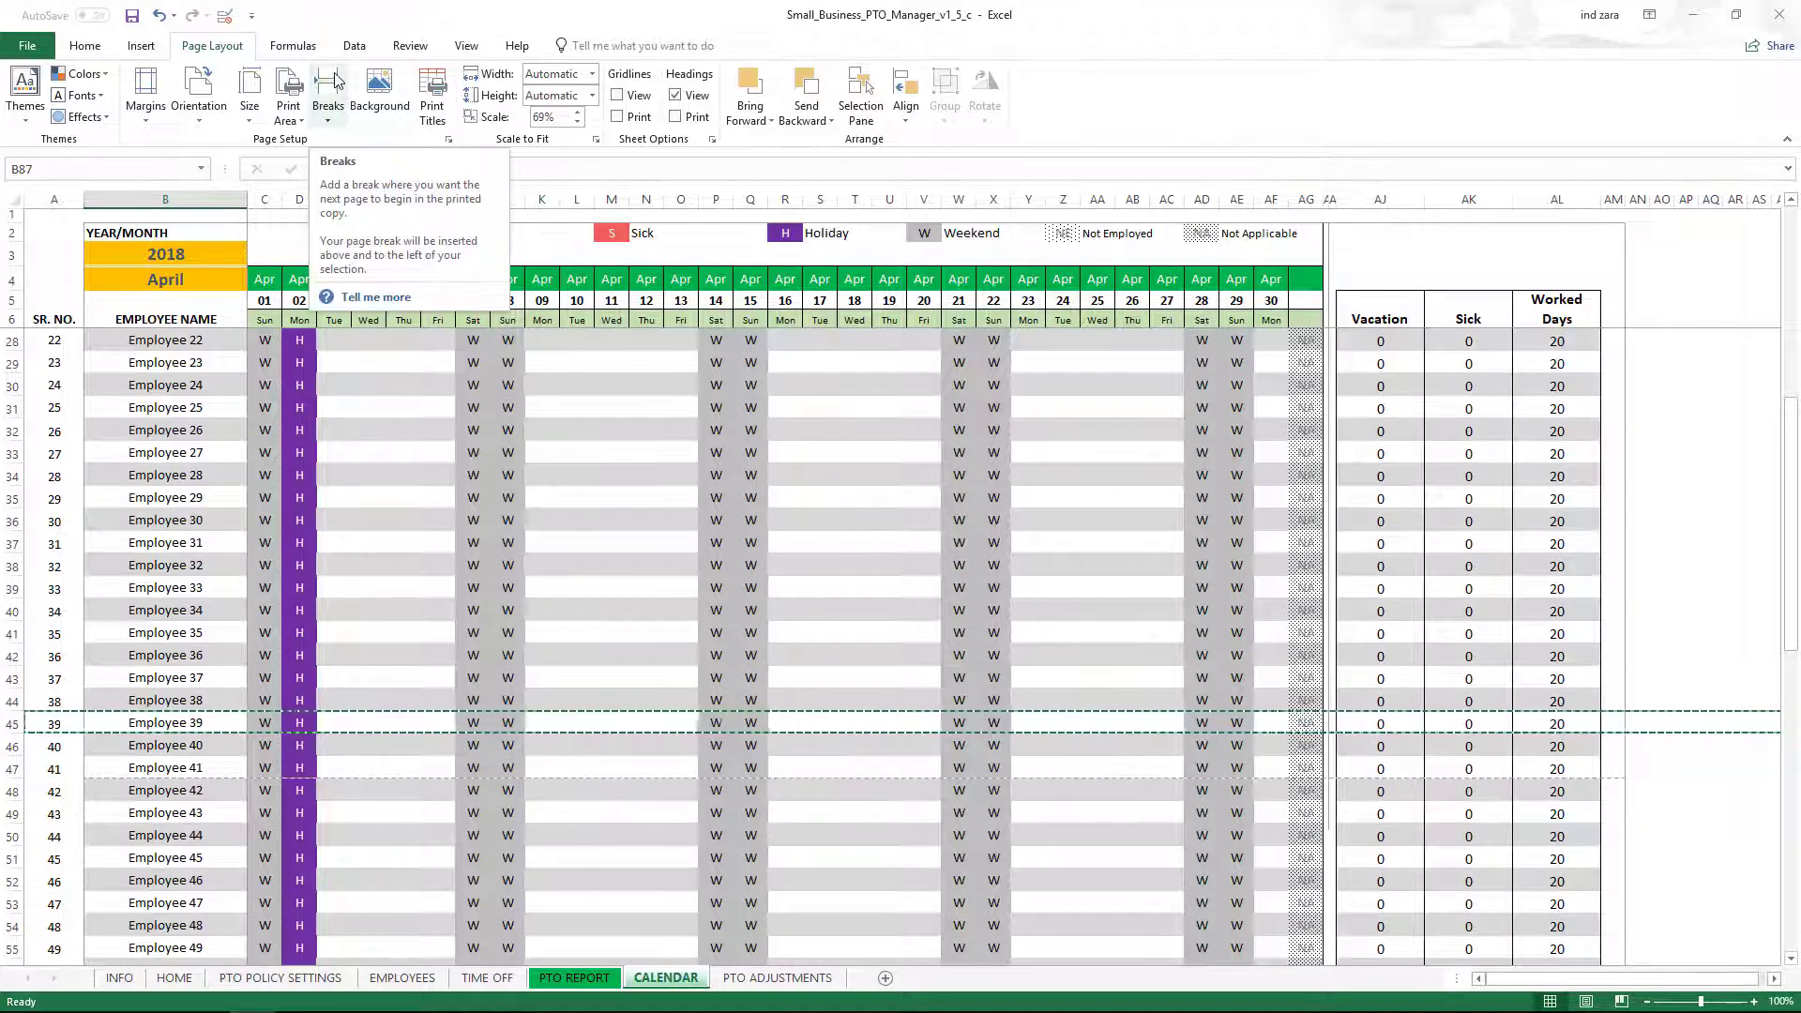
{"action": "left_click", "coordinate": [466, 45]}
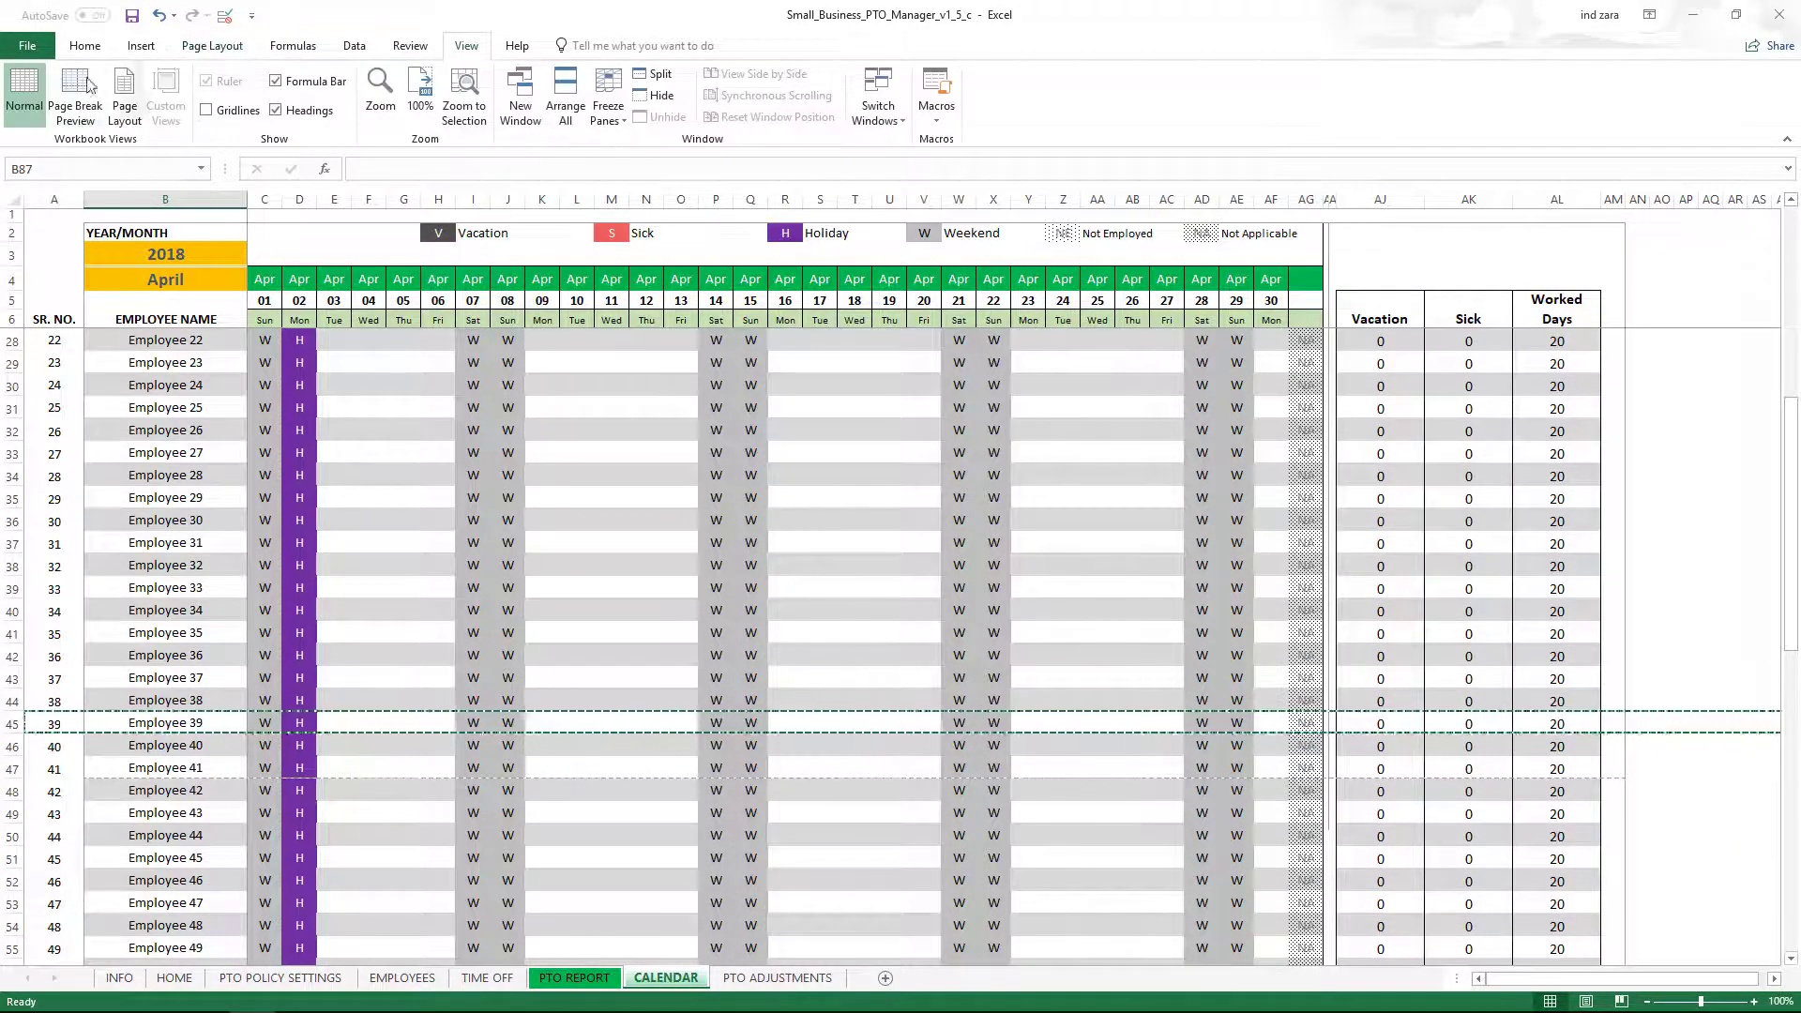
{"action": "left_click", "coordinate": [83, 92]}
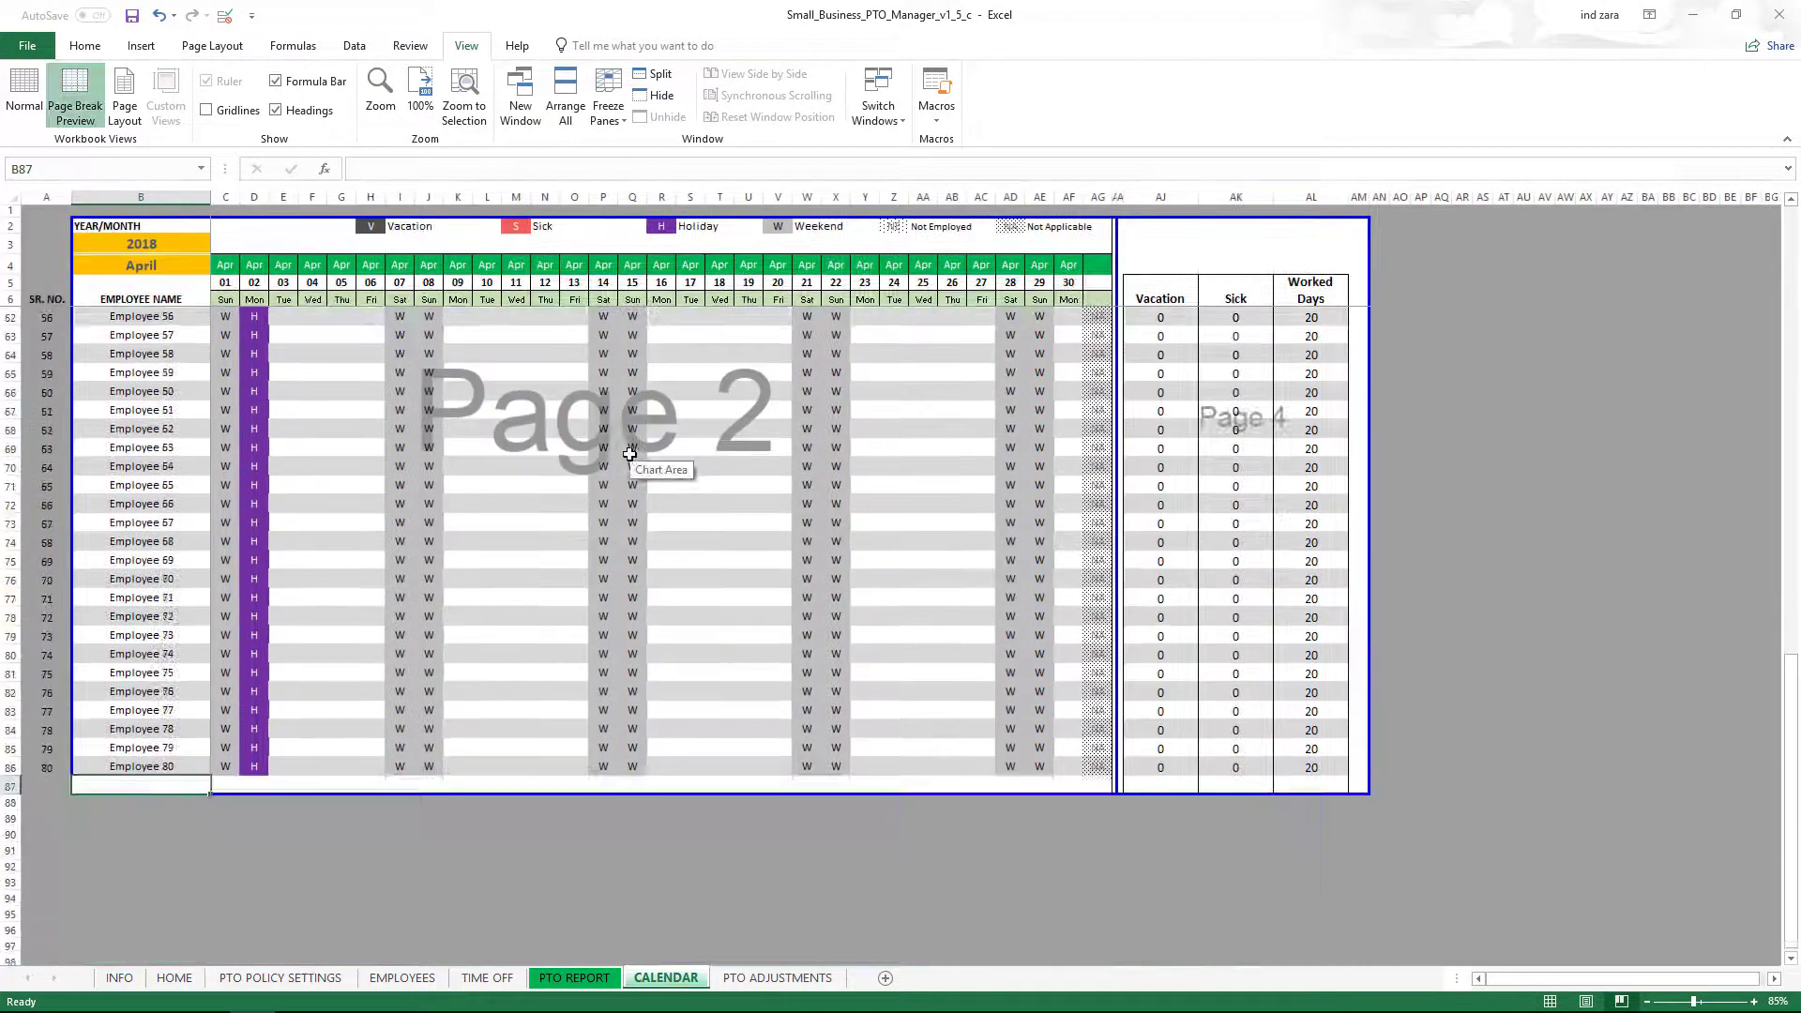
{"action": "scroll", "coordinate": [630, 454], "scroll_direction": "down", "scroll_amount": 2}
{"action": "scroll", "coordinate": [630, 454], "scroll_direction": "up", "scroll_amount": 11}
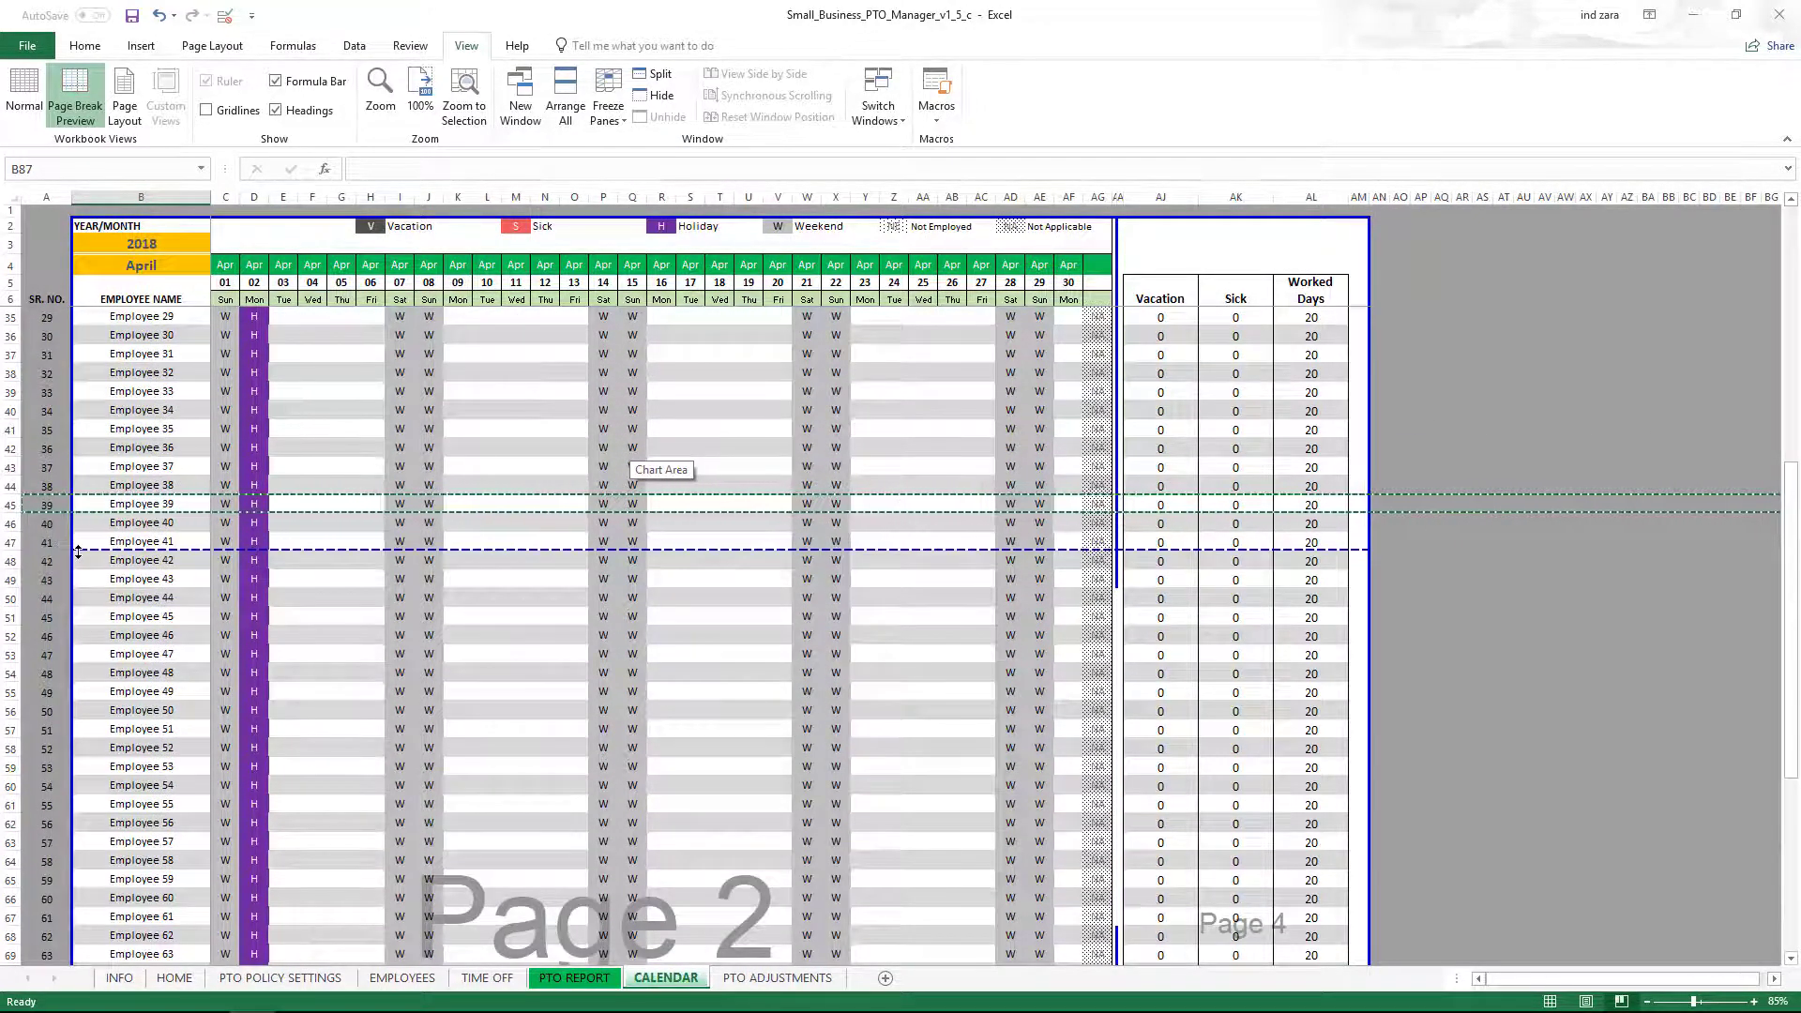
{"action": "left_click_drag", "start_coordinate": [79, 551], "coordinate": [80, 536]}
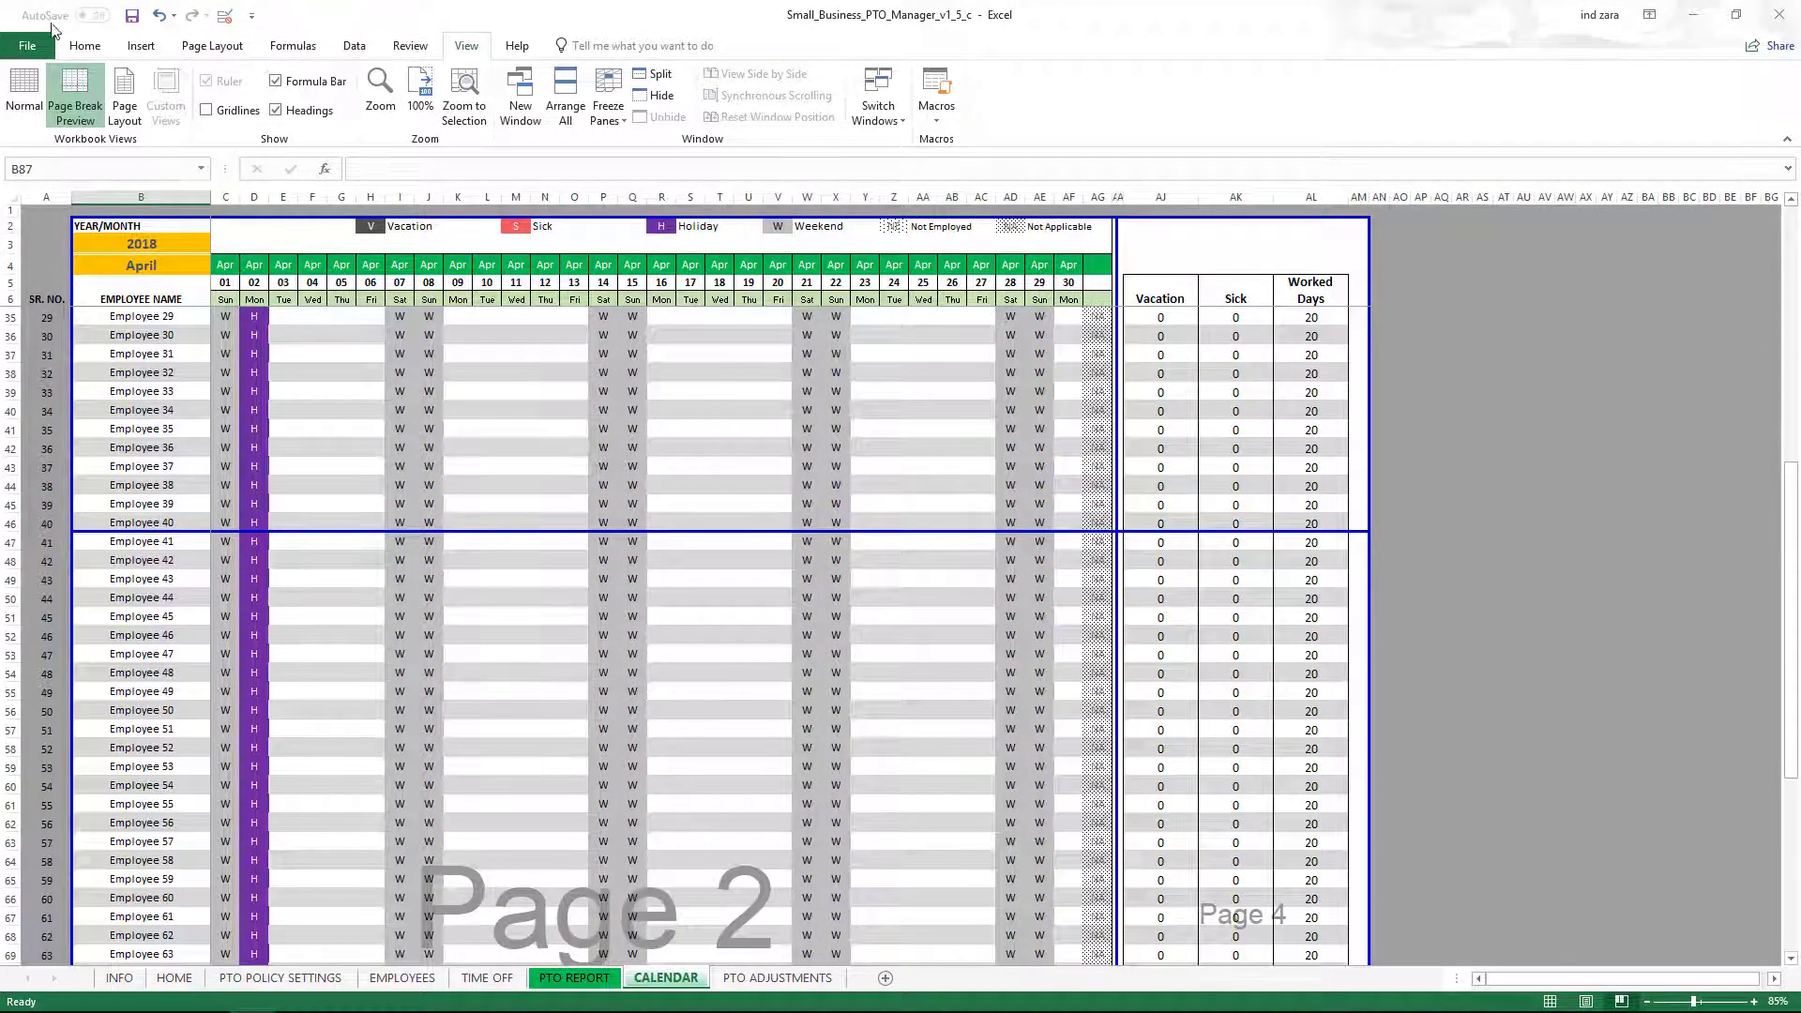
Preview printed pages 1 and 2 to confirm the split after Employee 40.
{"action": "left_click", "coordinate": [32, 45]}
{"action": "left_click", "coordinate": [37, 267]}
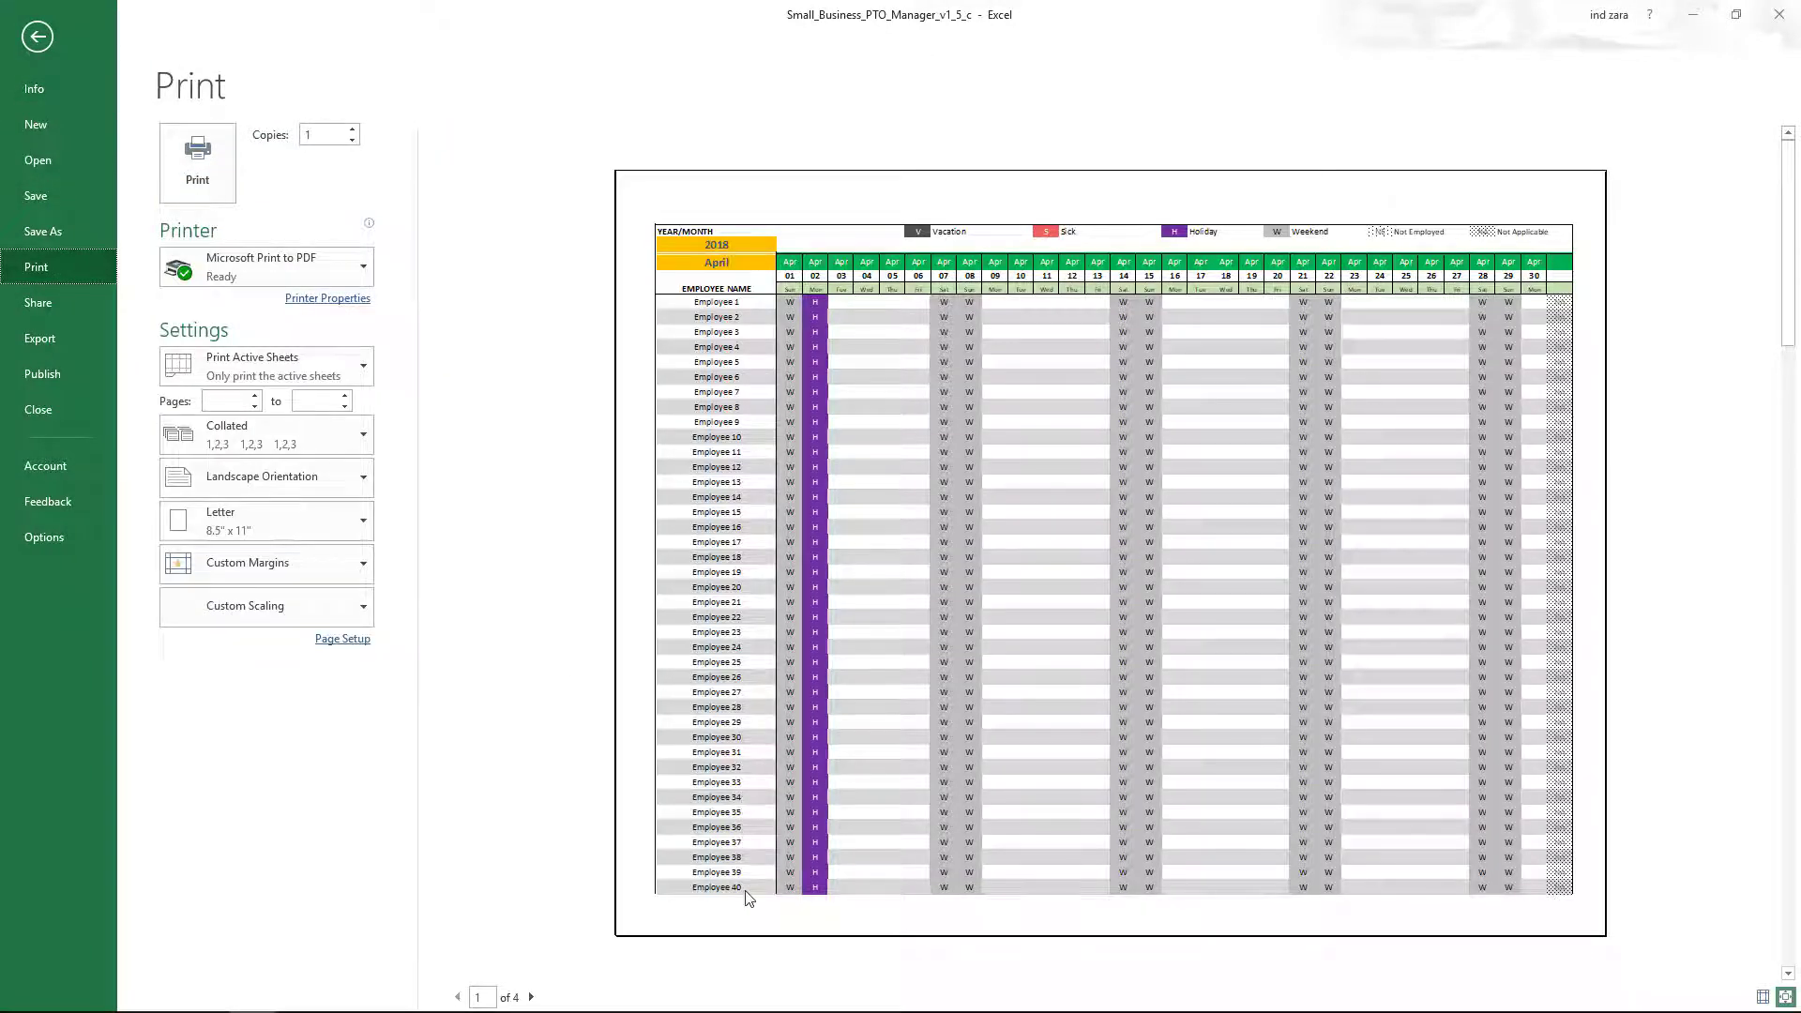
{"action": "left_click", "coordinate": [531, 997]}
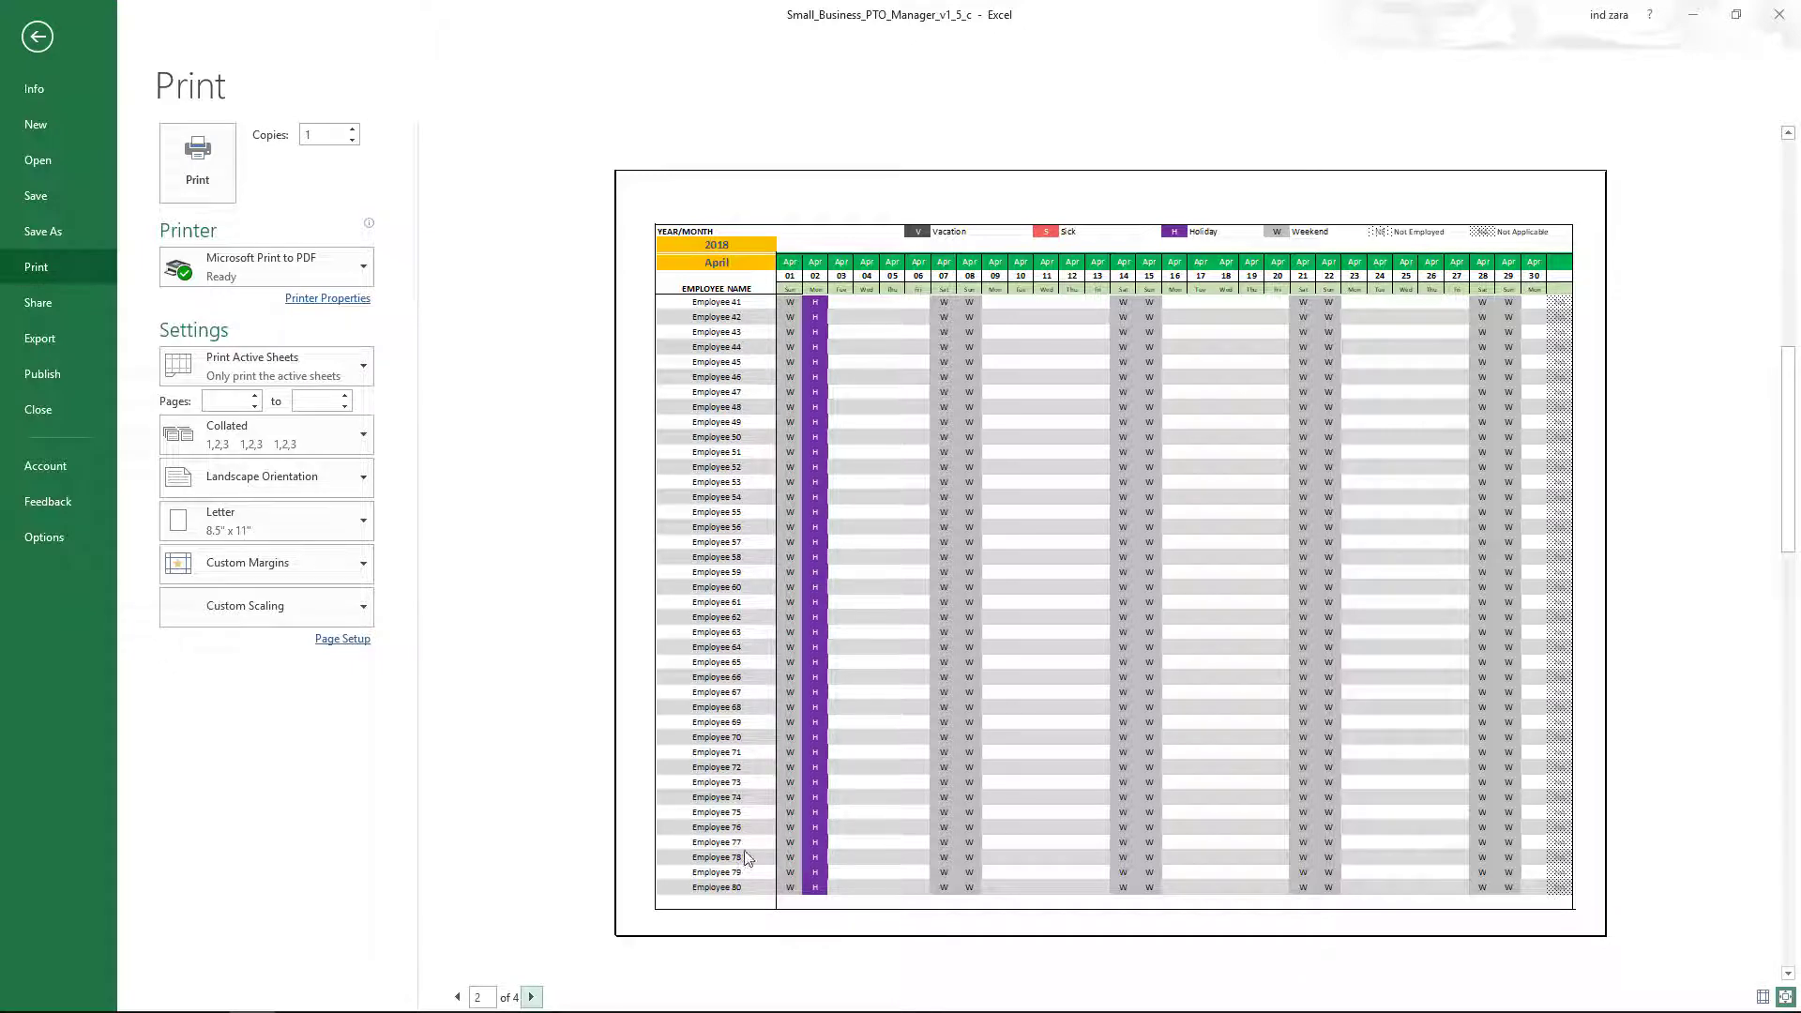
Leave the preview and switch the CALENDAR sheet back to Normal view.
{"action": "left_click", "coordinate": [43, 39]}
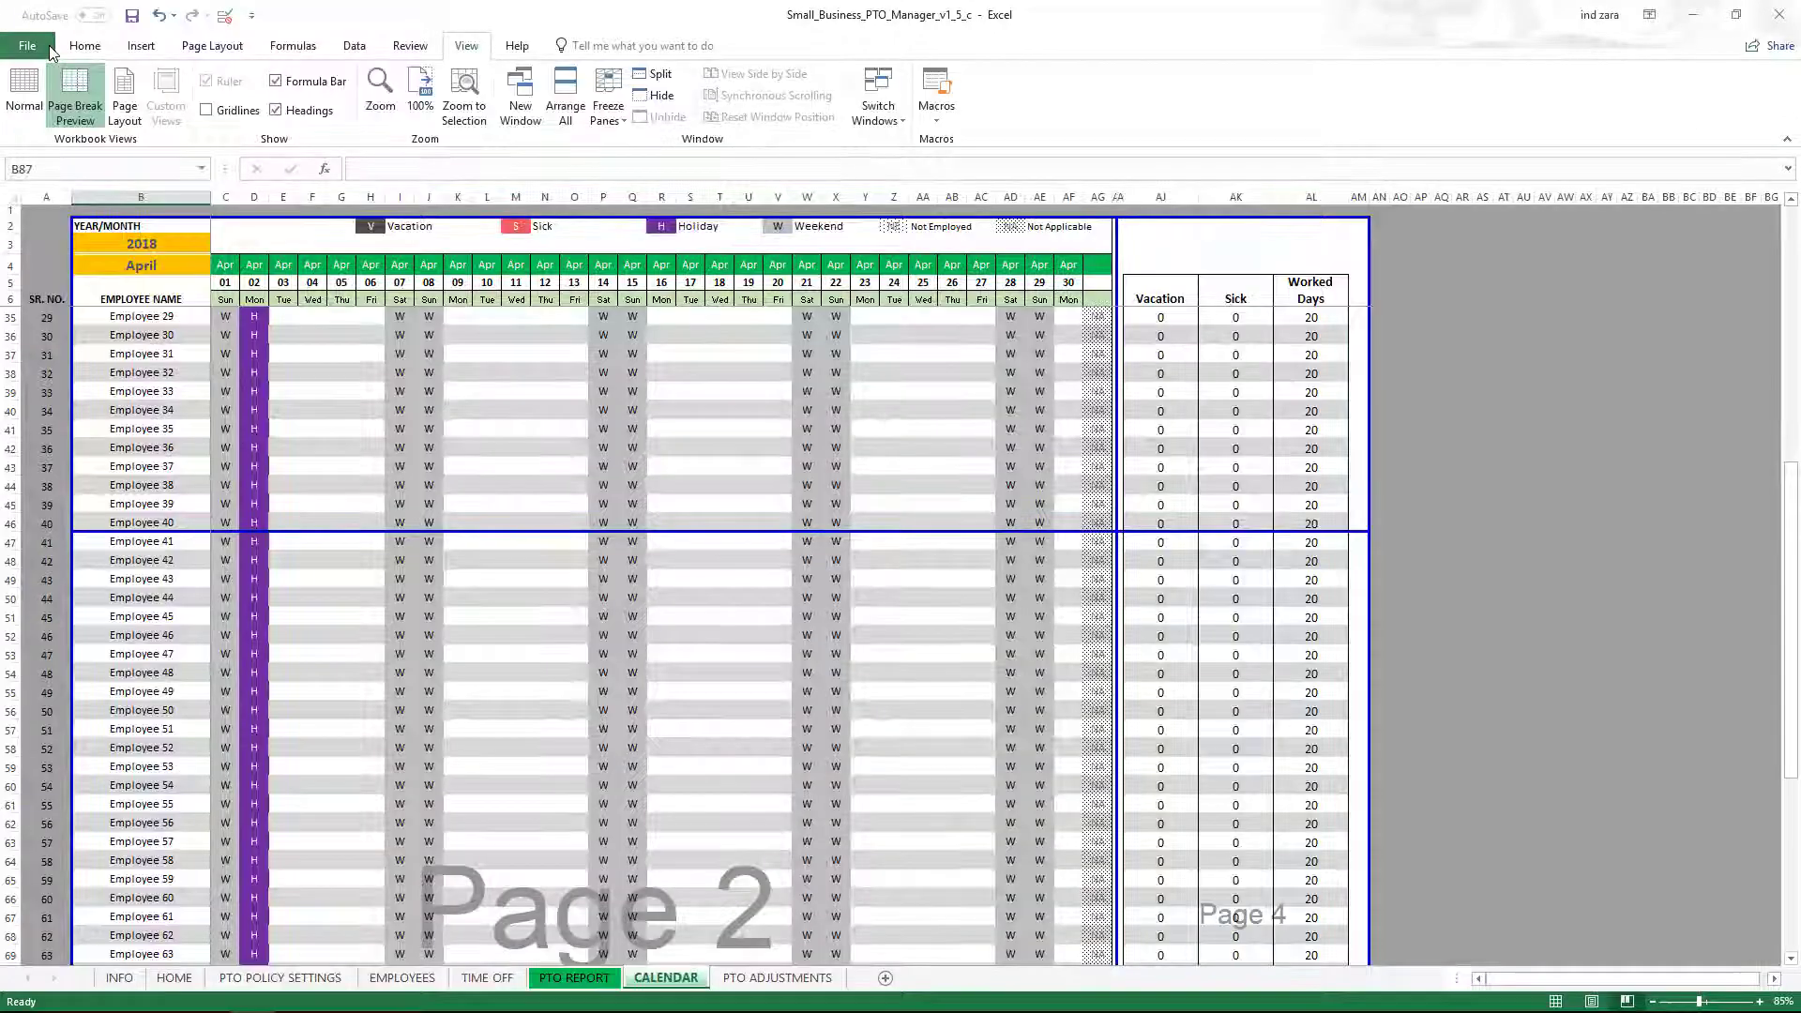
{"action": "left_click", "coordinate": [24, 94]}
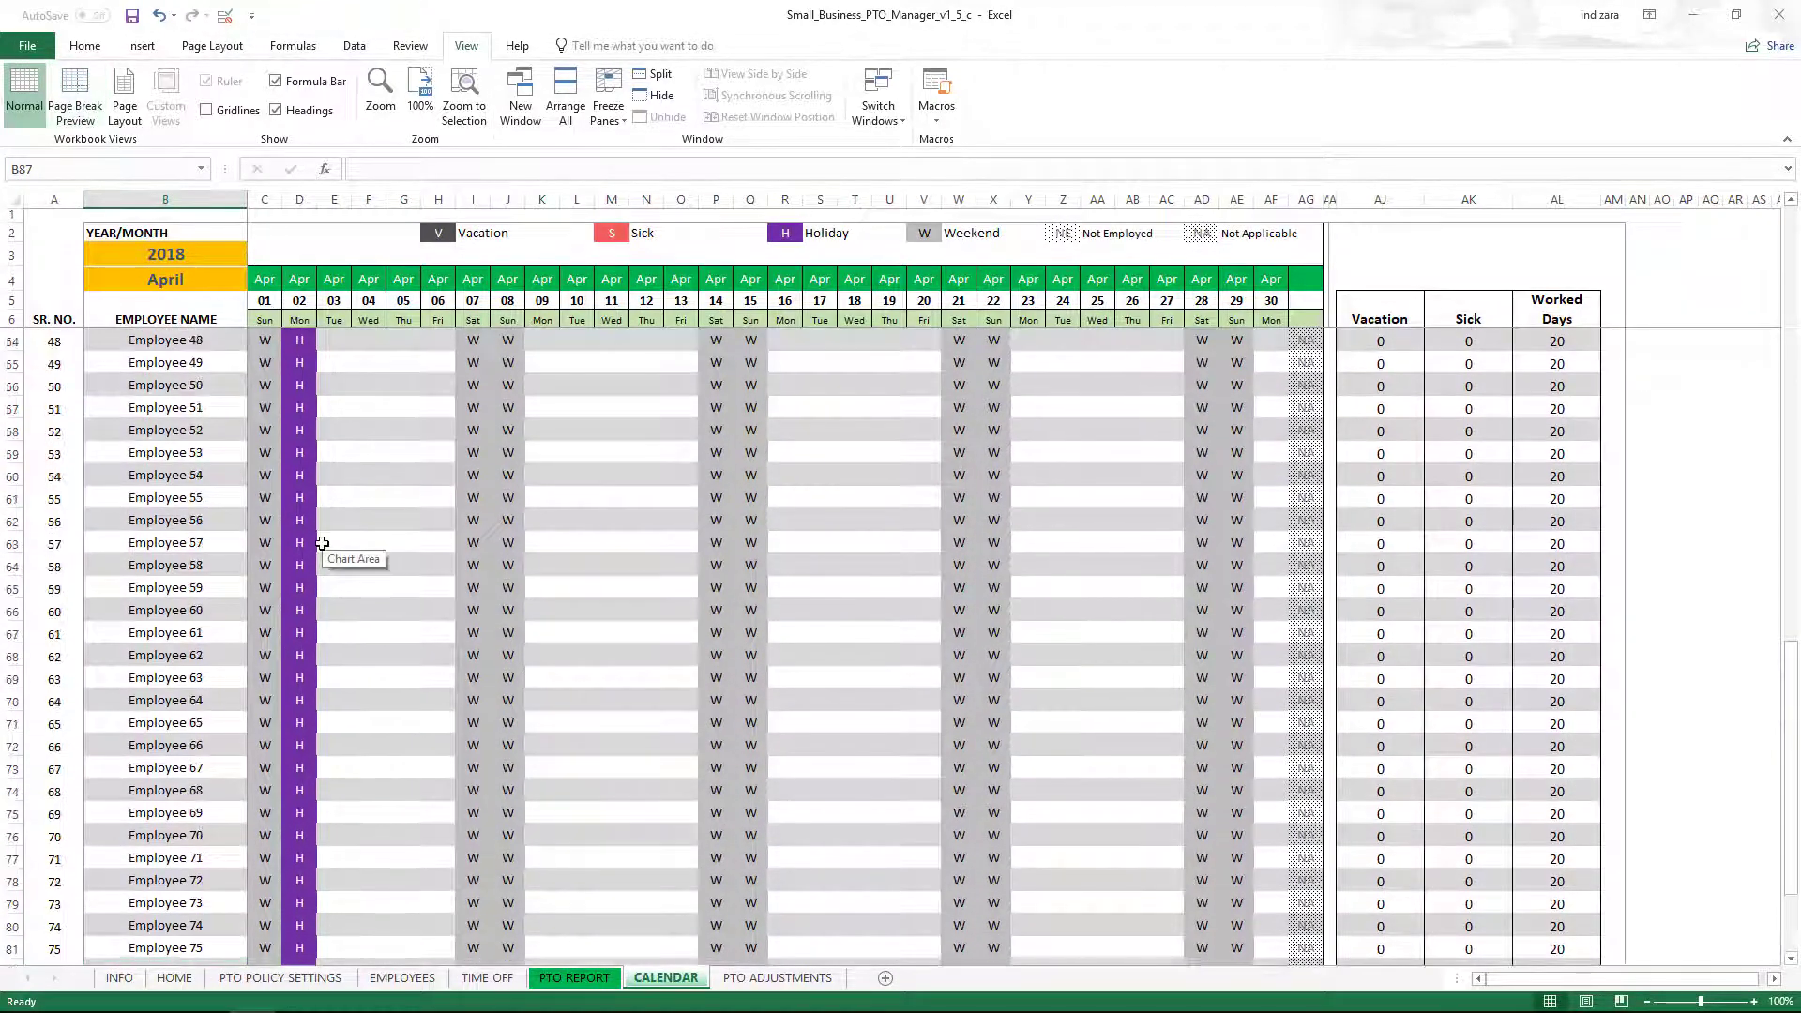
{"action": "scroll", "coordinate": [322, 543], "scroll_direction": "up", "scroll_amount": 7}
{"action": "scroll", "coordinate": [322, 543], "scroll_direction": "up", "scroll_amount": 11}
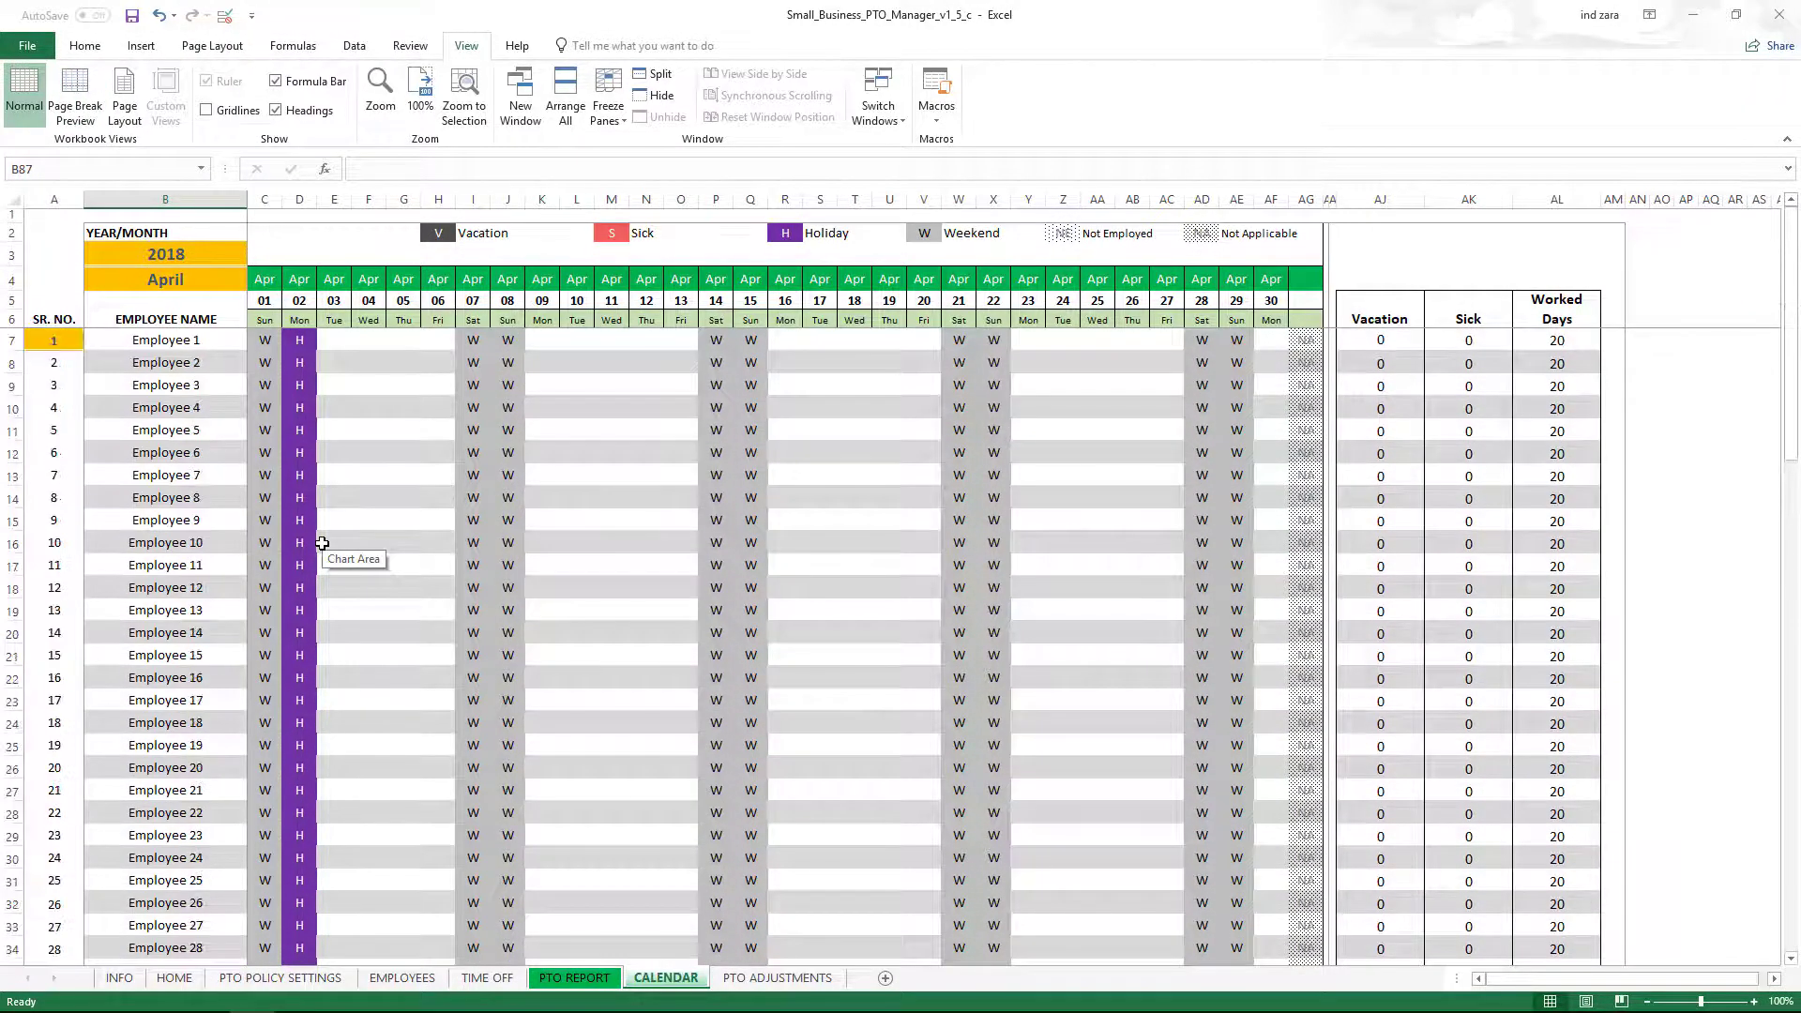
Protect the CALENDAR sheet with a password, entering it twice to confirm.
{"action": "left_click", "coordinate": [99, 47]}
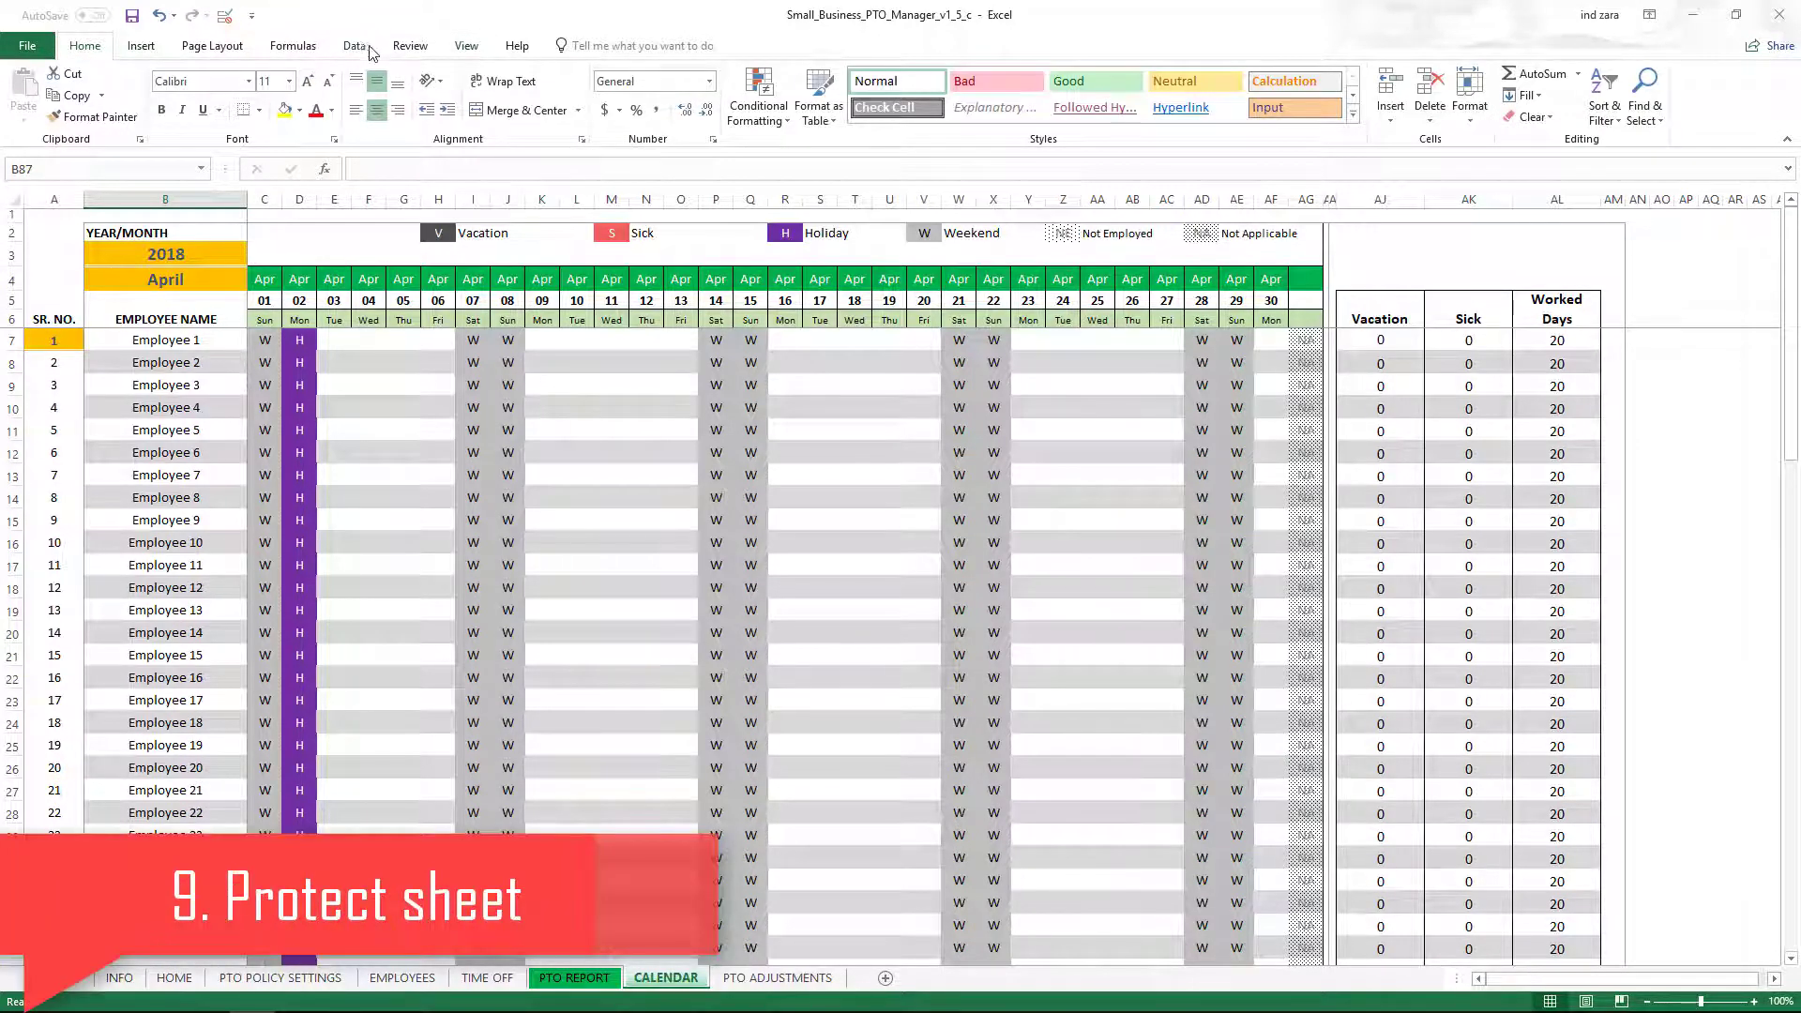
{"action": "left_click", "coordinate": [400, 51]}
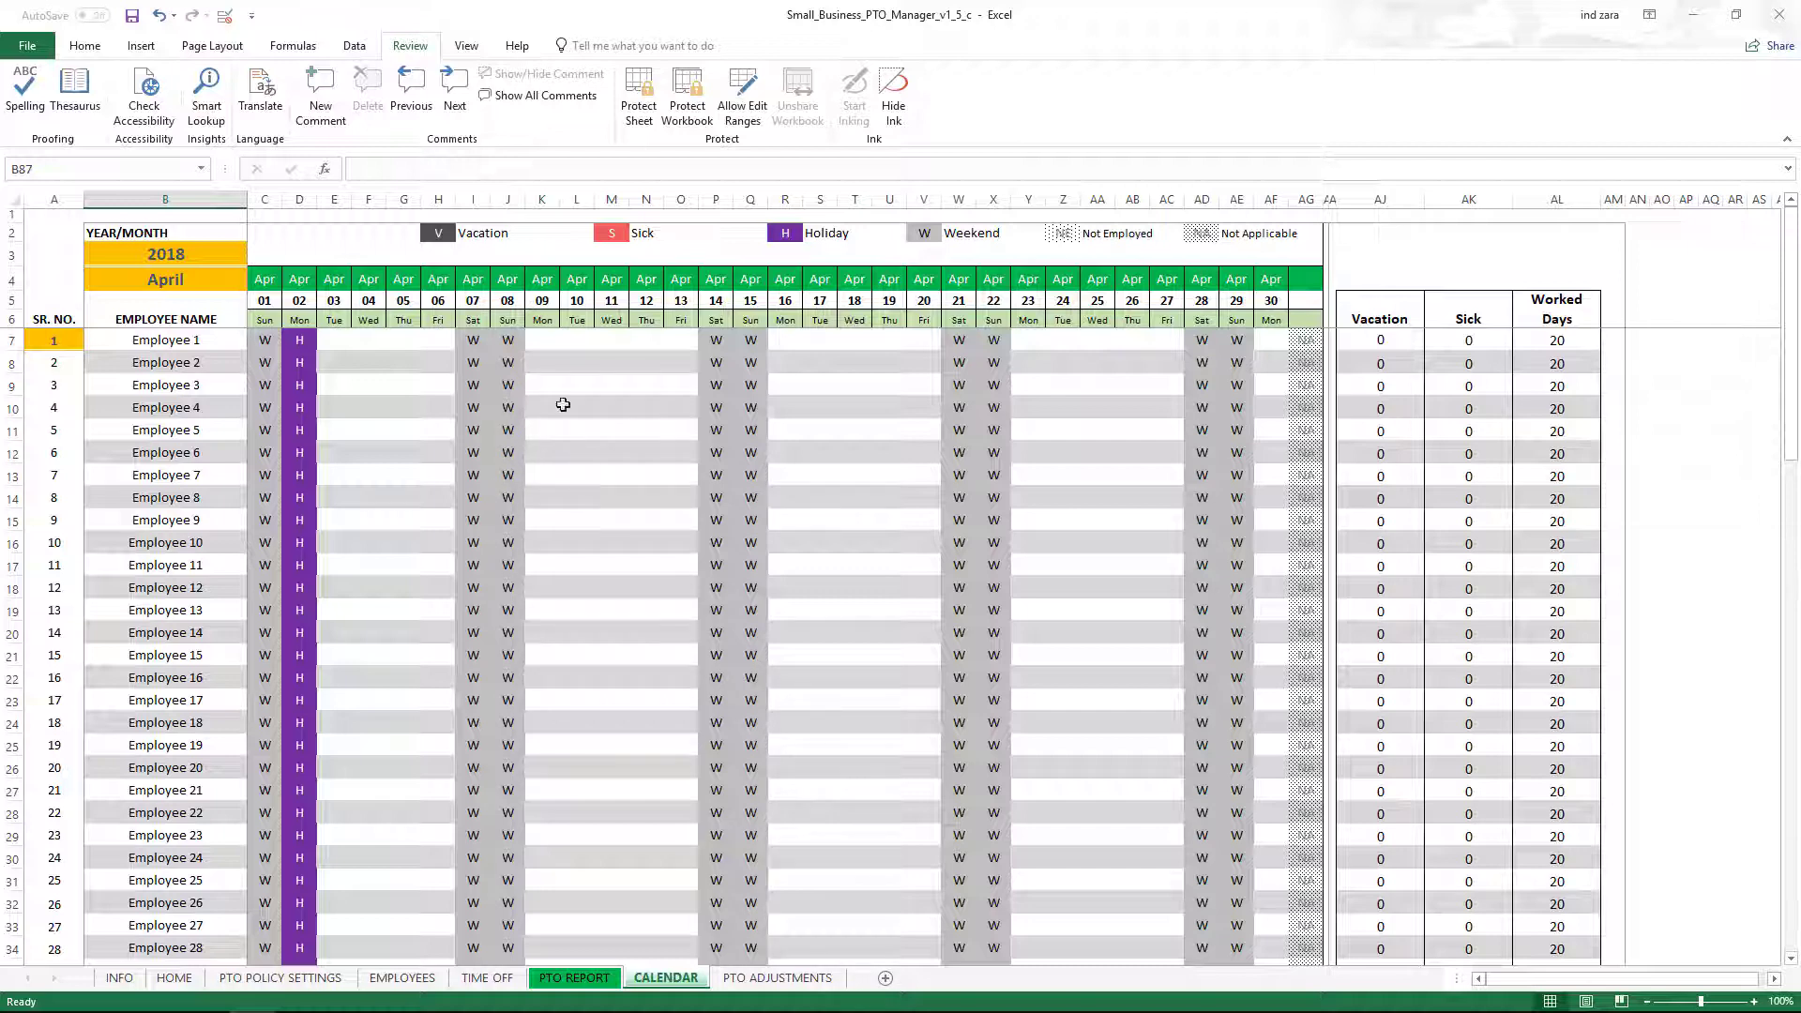
{"action": "left_click", "coordinate": [628, 101]}
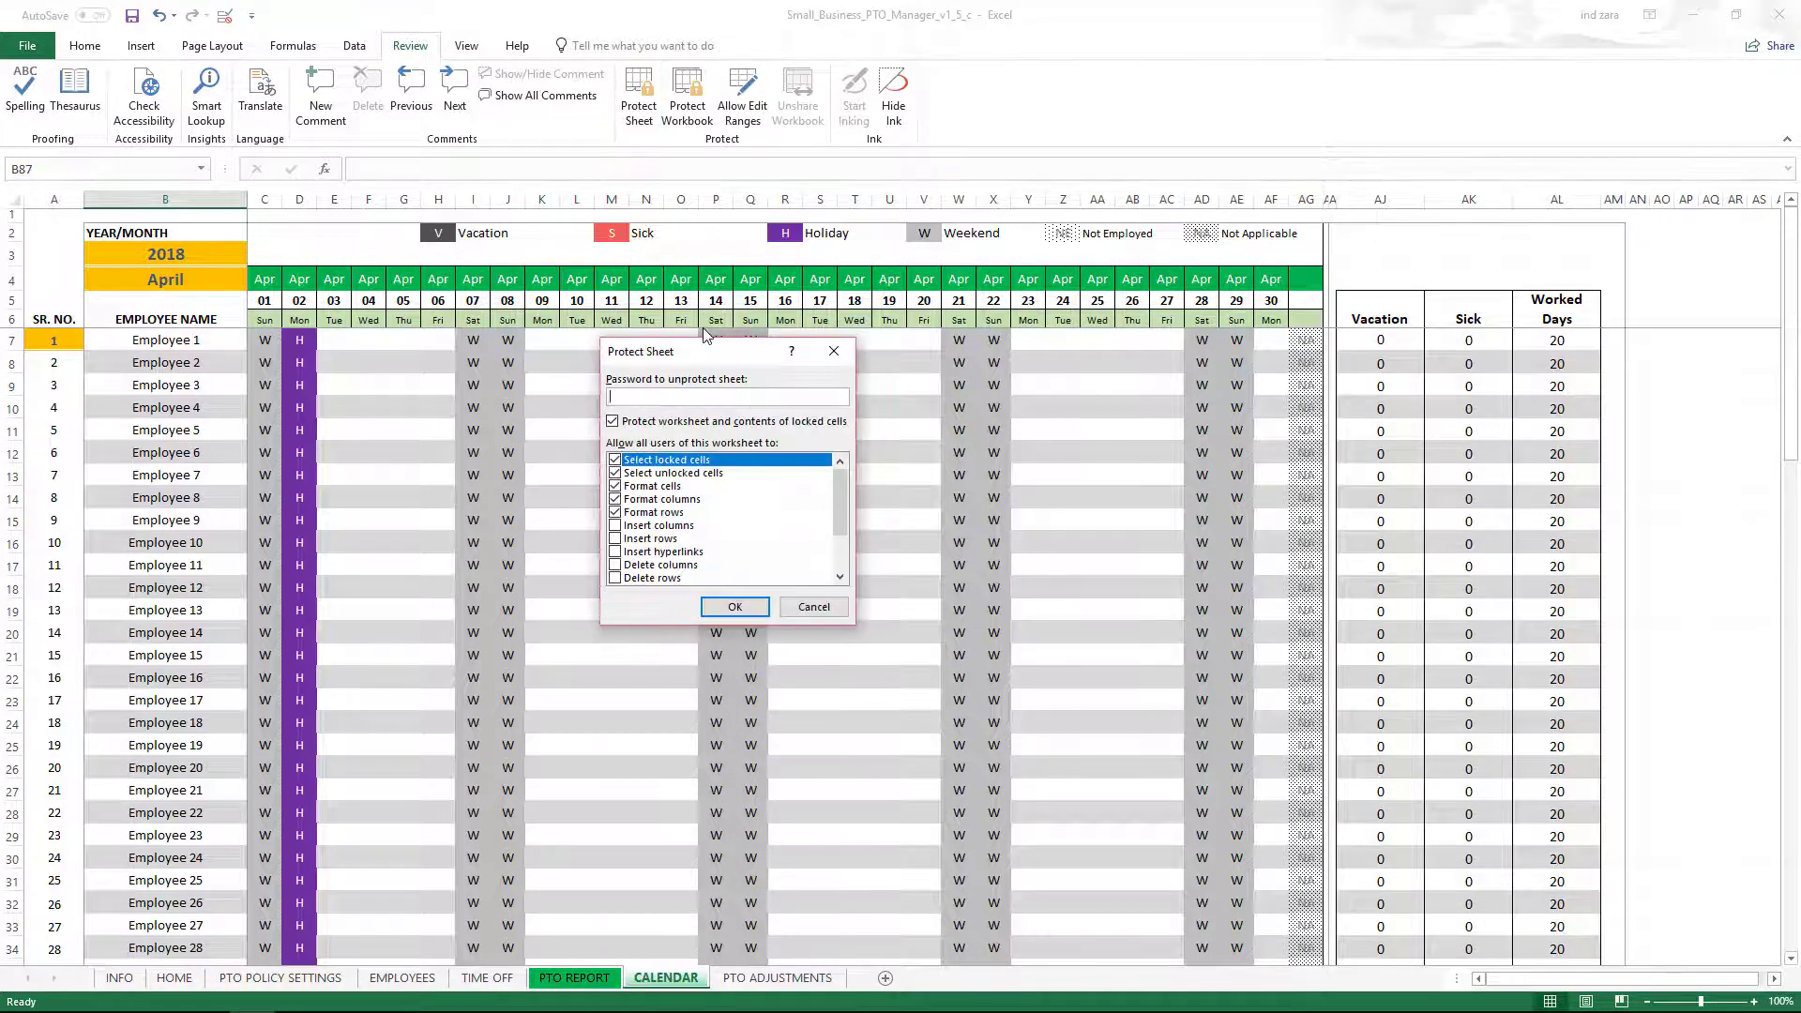
{"action": "type", "text": "password"}
{"action": "key", "text": "Return"}
{"action": "type", "text": "passwor"}
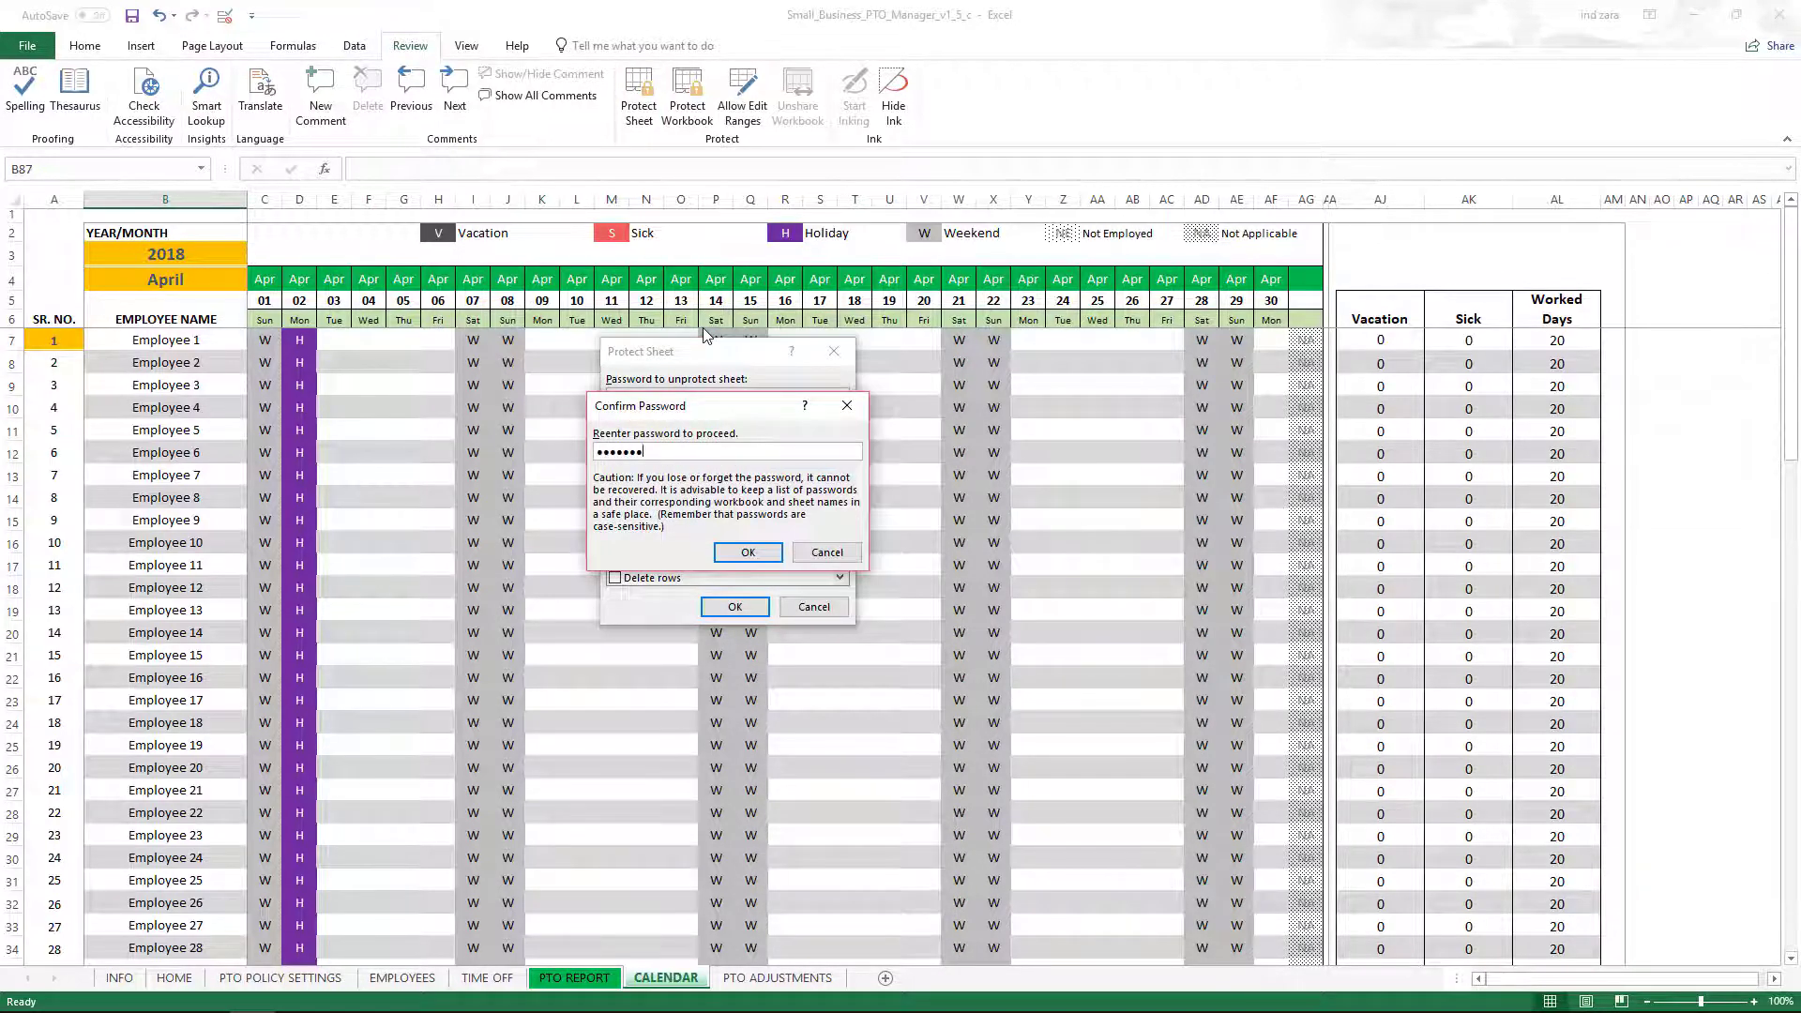
{"action": "type", "text": "d"}
{"action": "key", "text": "Return"}
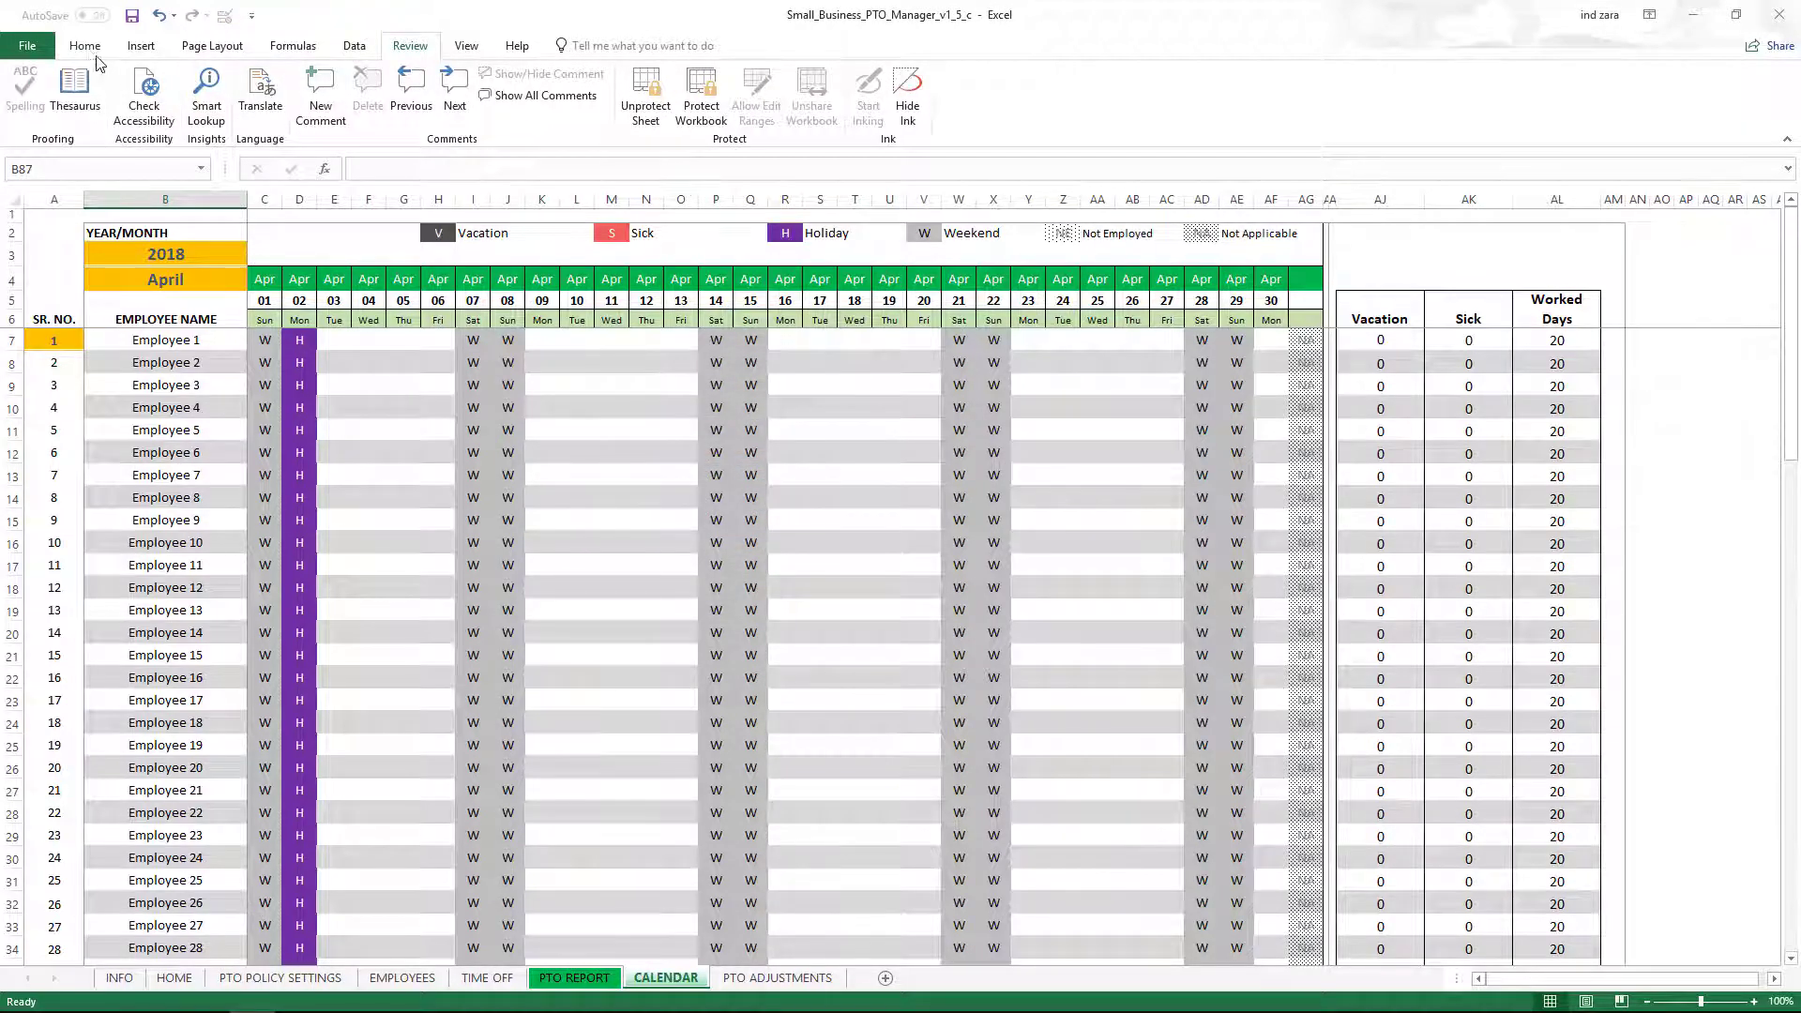
{"action": "left_click", "coordinate": [86, 47]}
{"action": "left_click", "coordinate": [392, 524]}
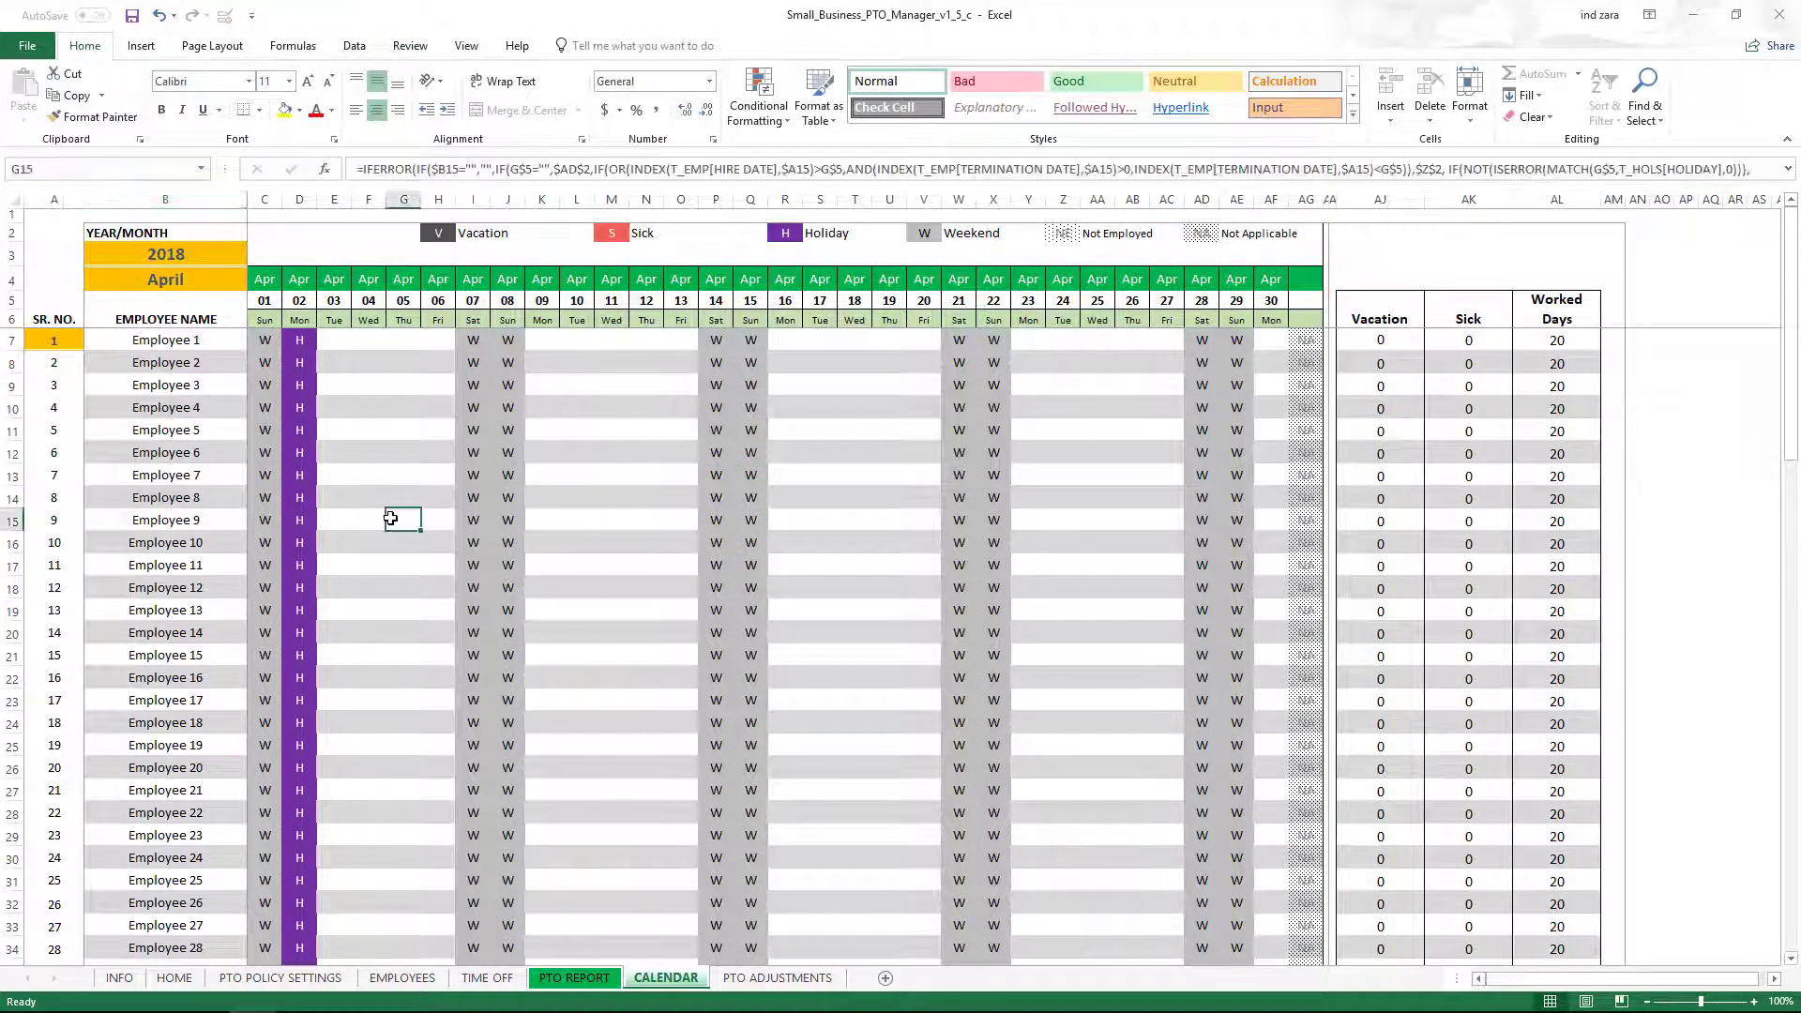
{"action": "double_click", "coordinate": [392, 524]}
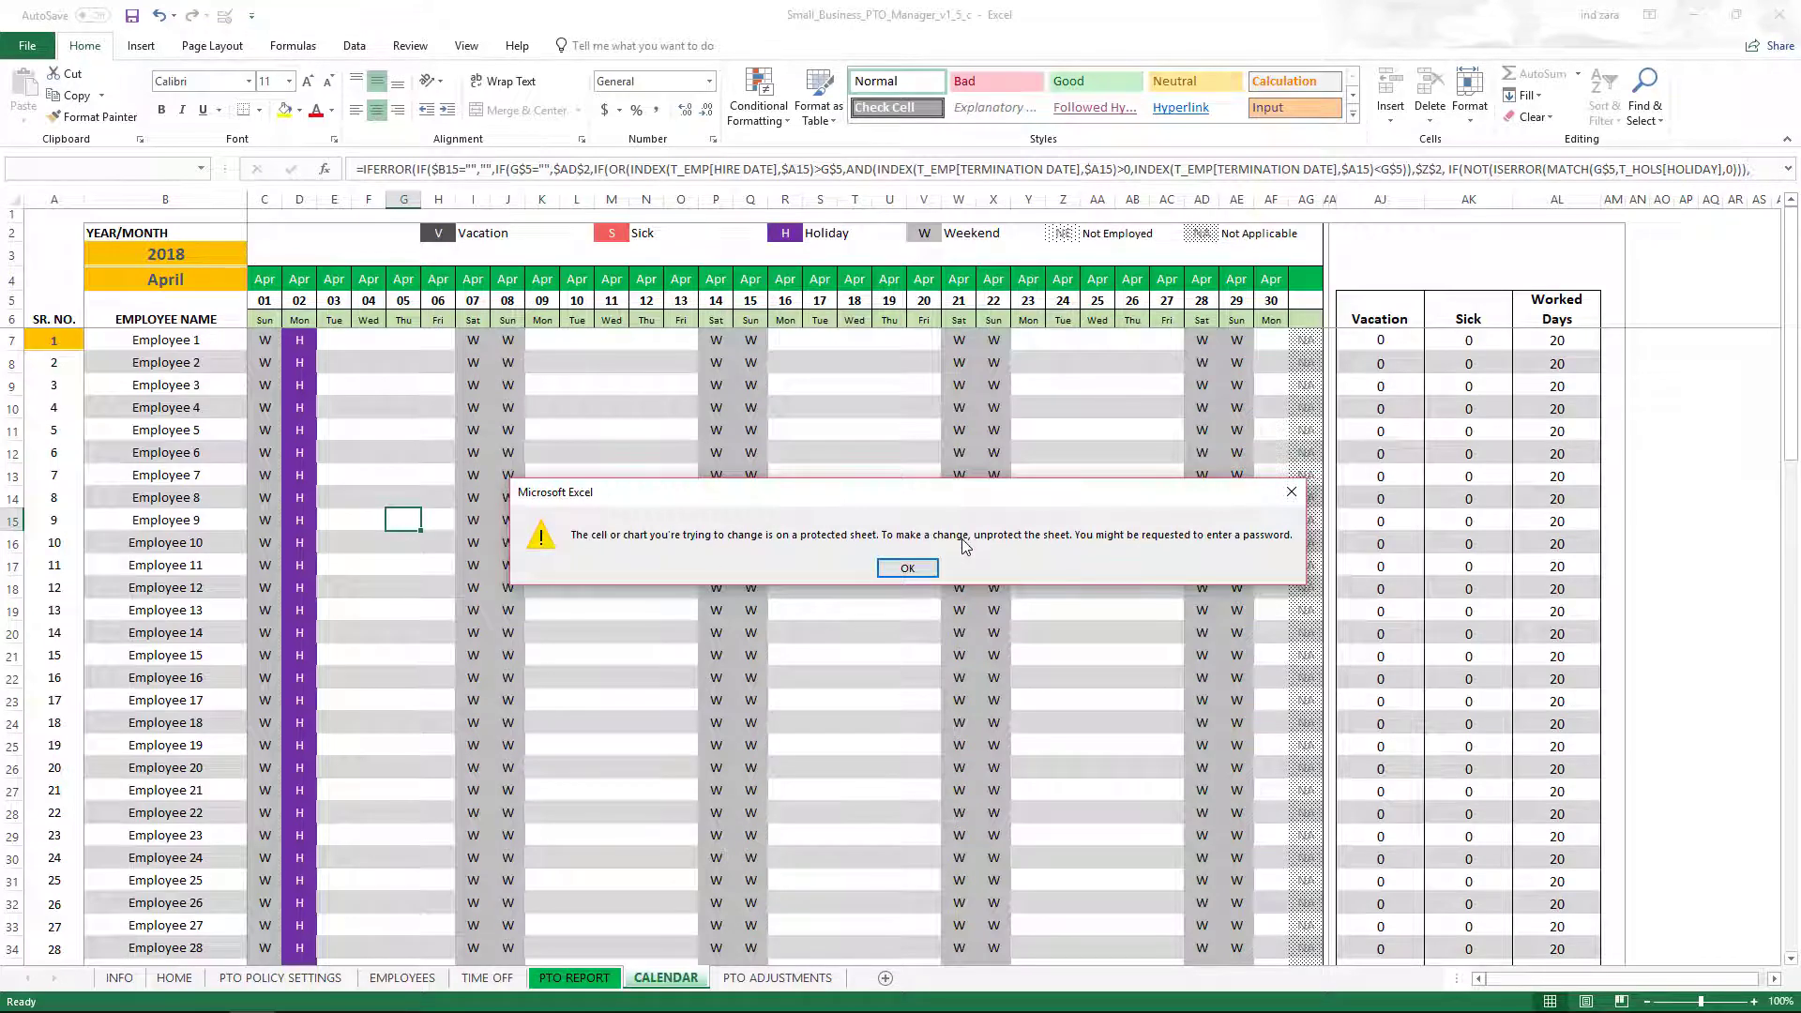
{"action": "left_click", "coordinate": [907, 568]}
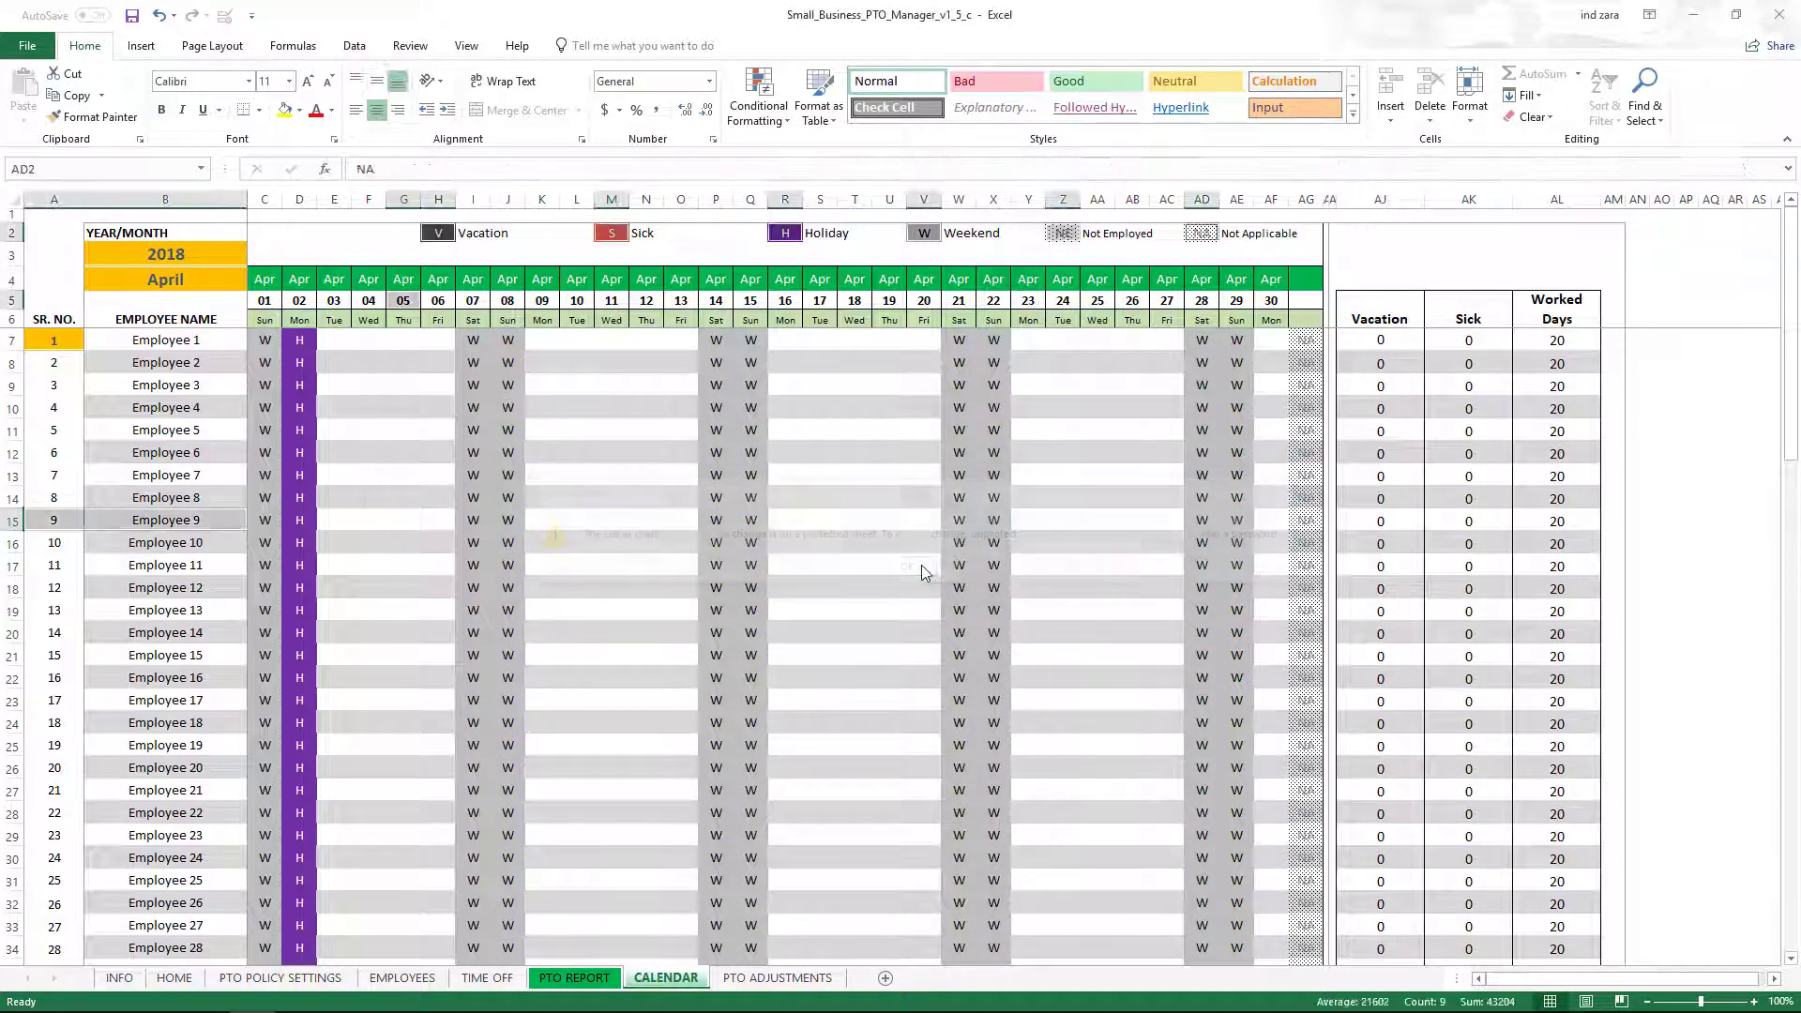
{"action": "left_click", "coordinate": [410, 46]}
{"action": "left_click", "coordinate": [84, 46]}
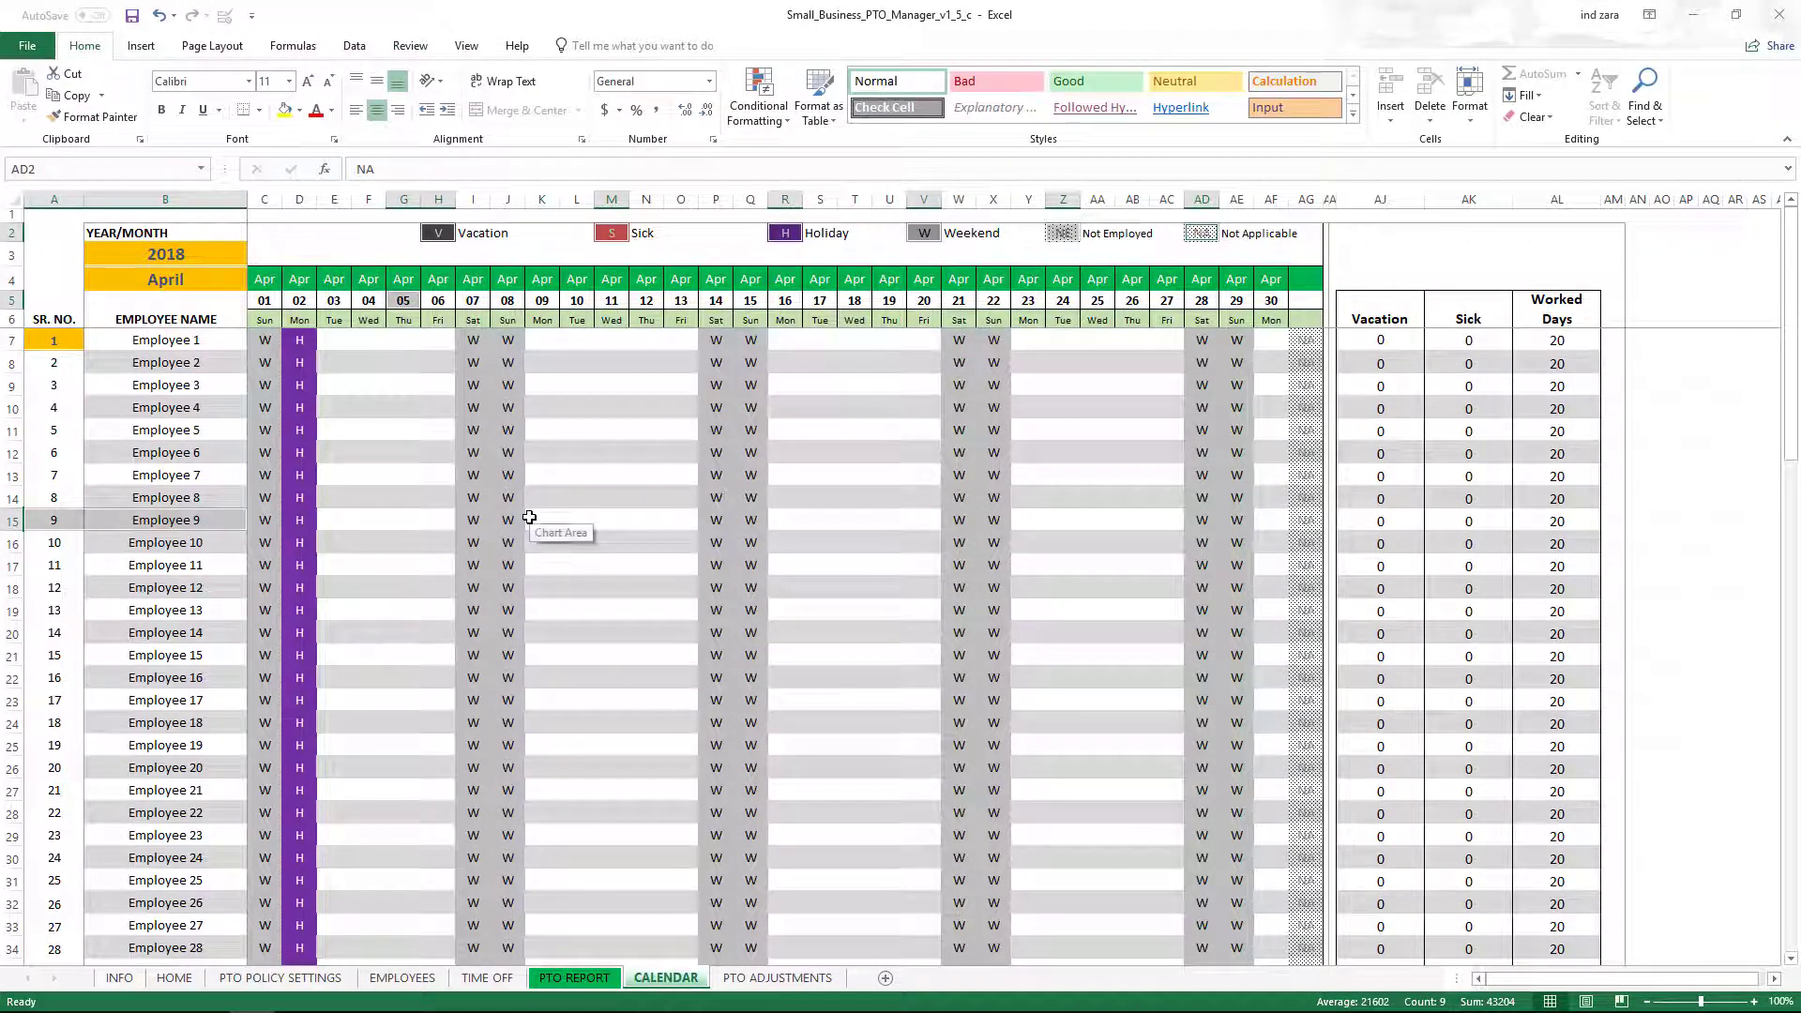
{"action": "scroll", "coordinate": [529, 517], "scroll_direction": "down", "scroll_amount": 7}
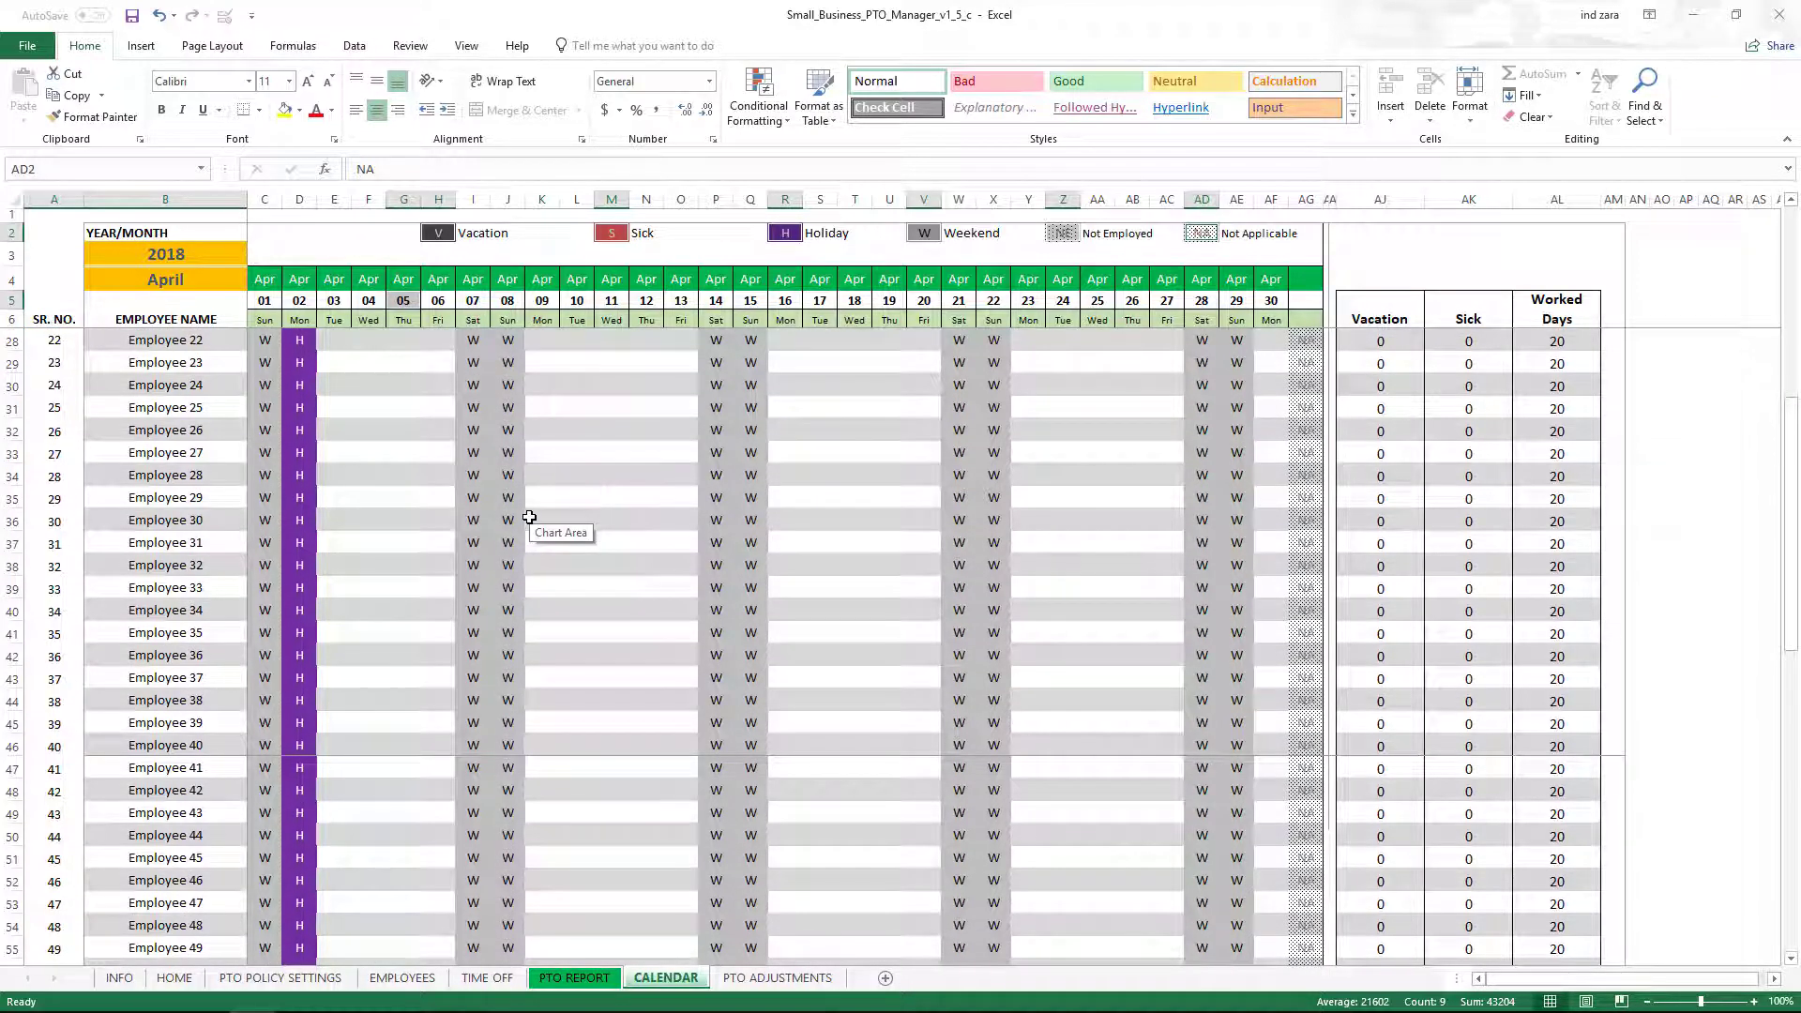
{"action": "scroll", "coordinate": [529, 517], "scroll_direction": "down", "scroll_amount": 5}
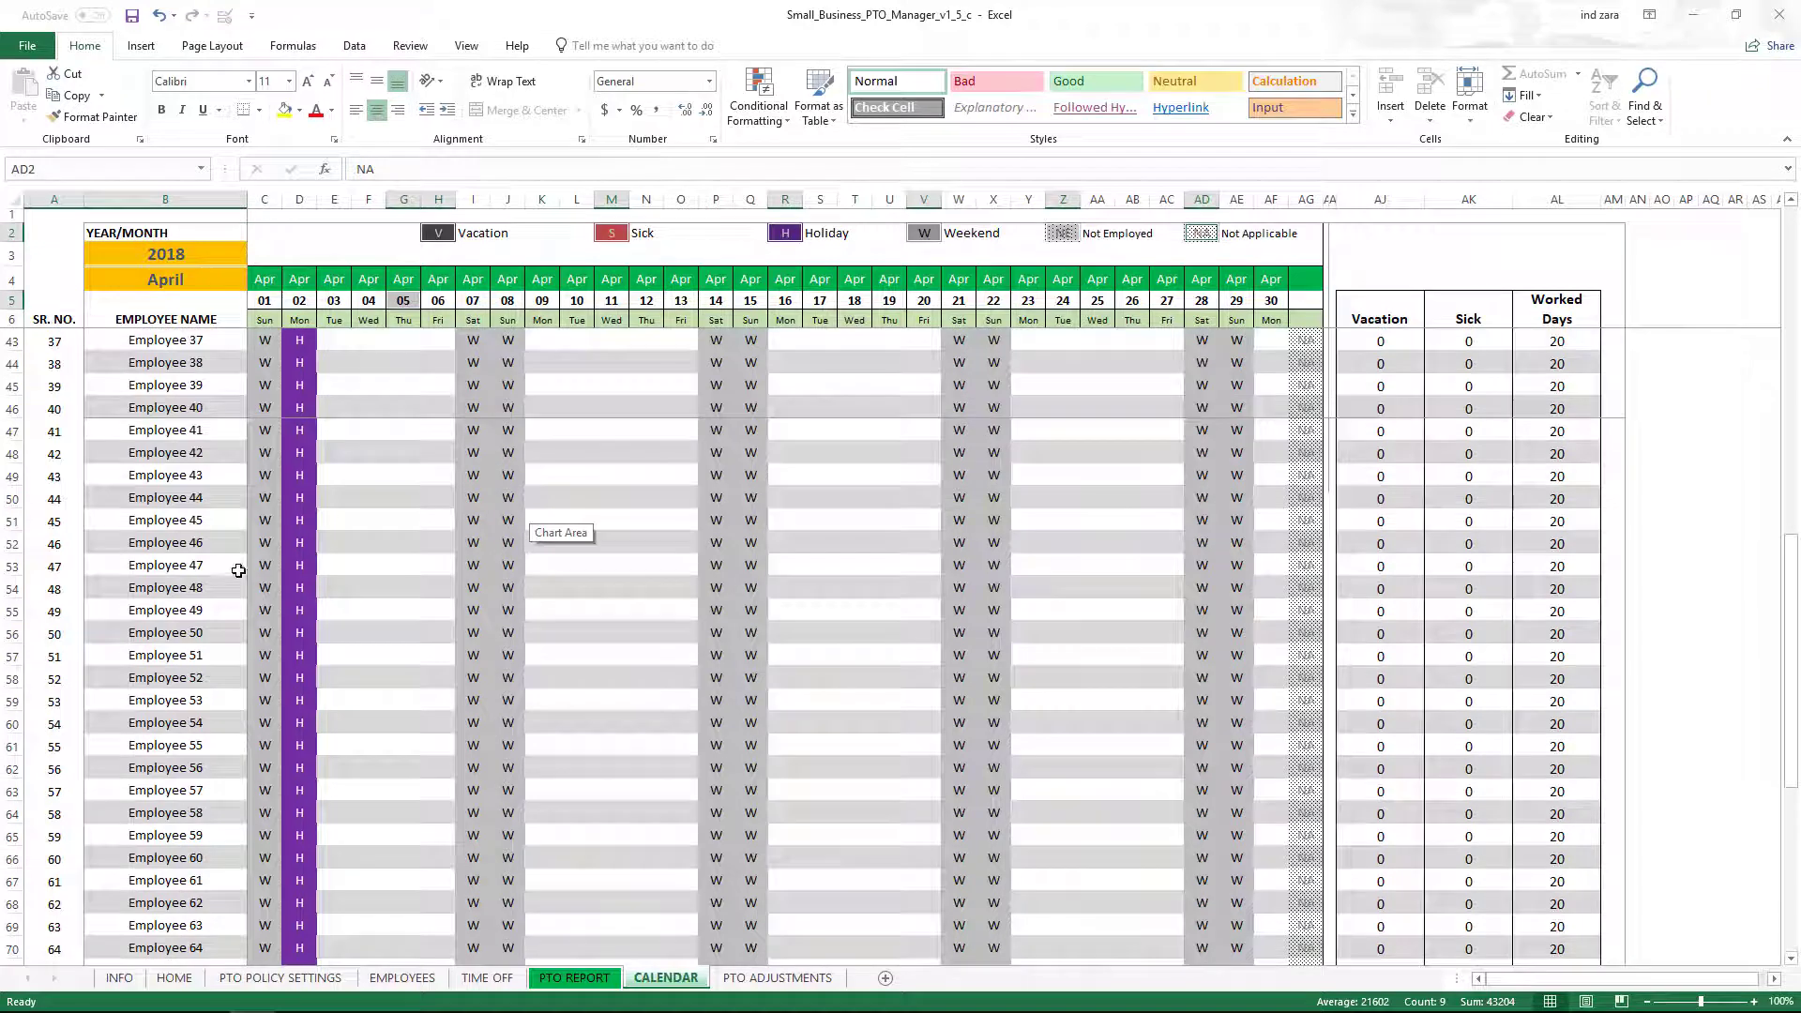
{"action": "scroll", "coordinate": [239, 564], "scroll_direction": "down", "scroll_amount": 3}
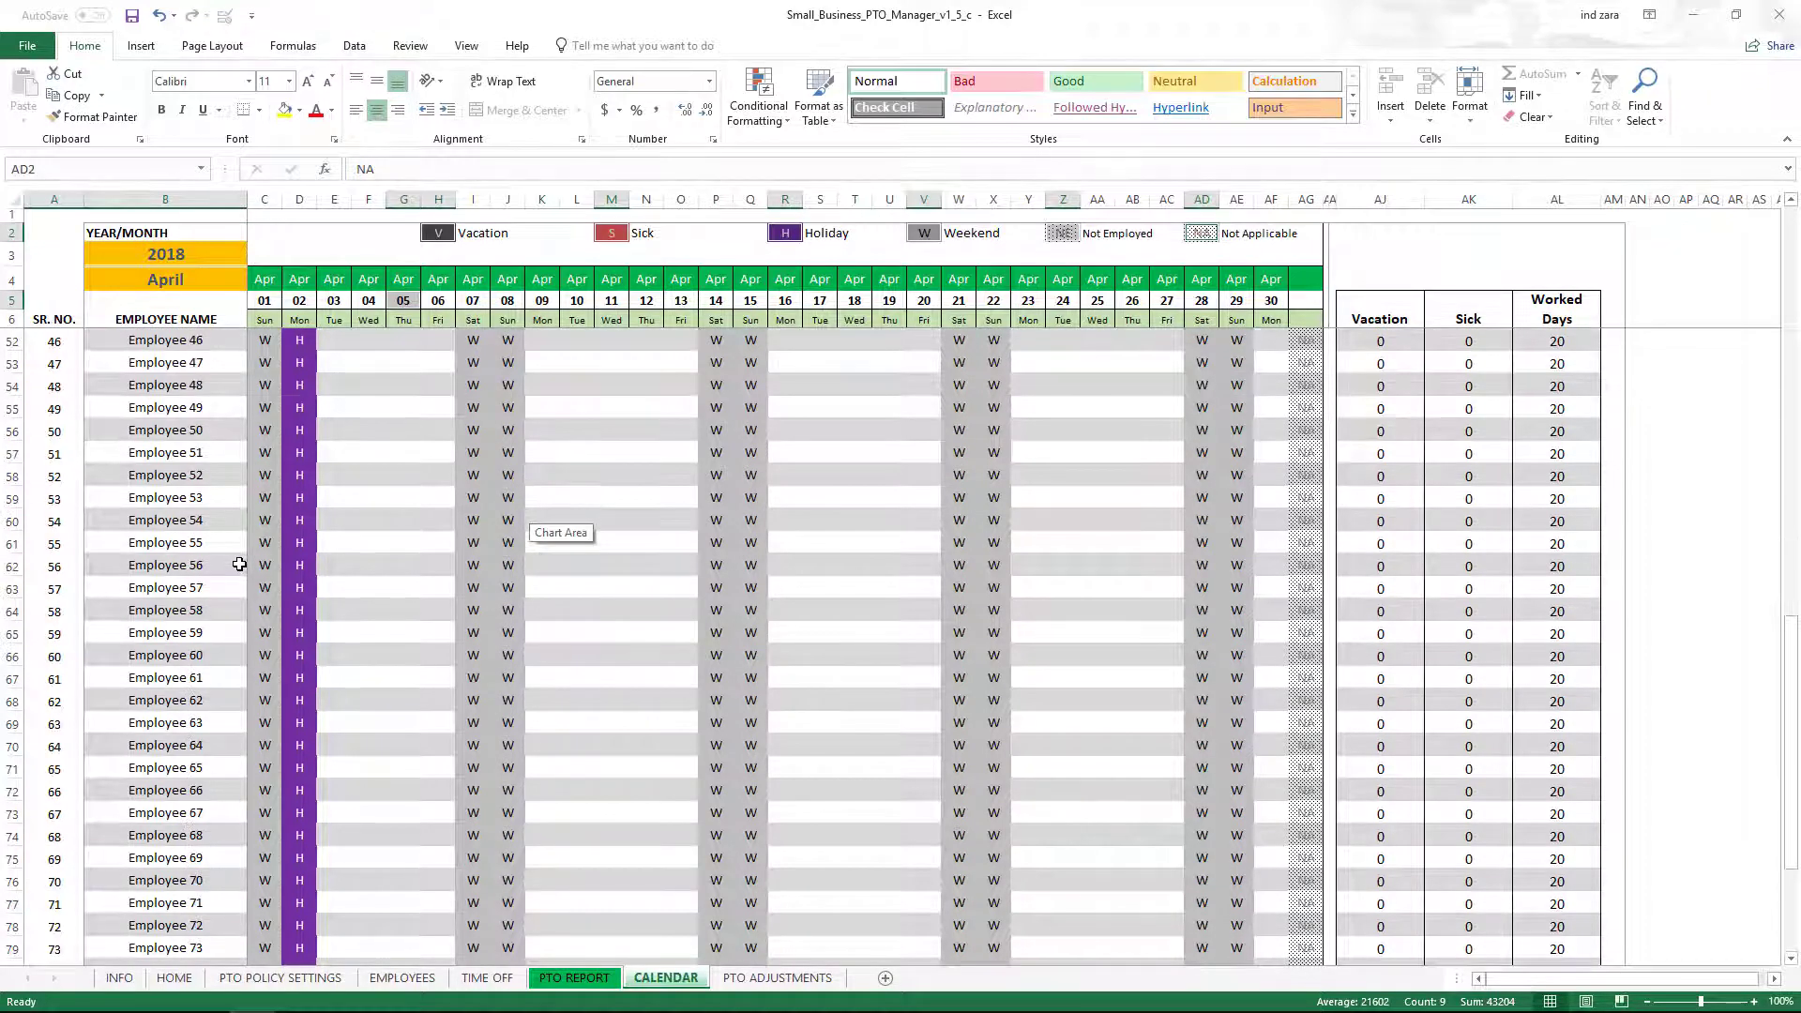
{"action": "scroll", "coordinate": [239, 564], "scroll_direction": "up", "scroll_amount": 14}
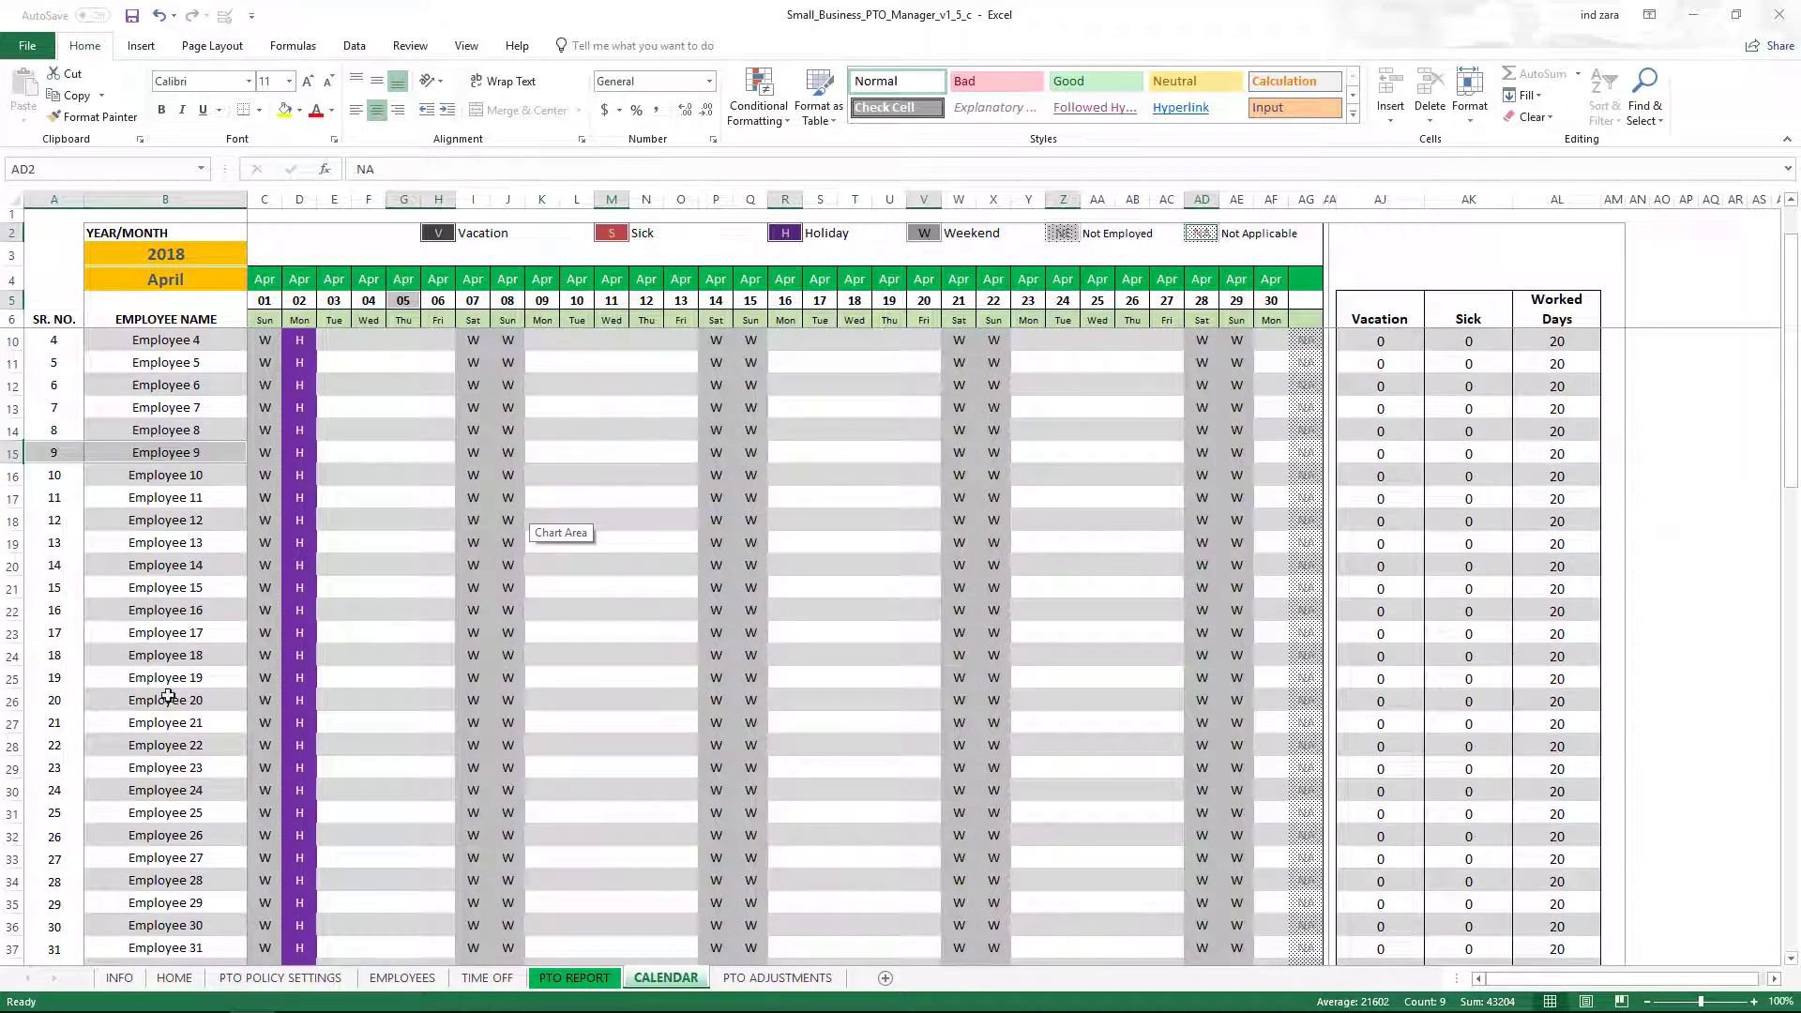
{"action": "scroll", "coordinate": [168, 688], "scroll_direction": "down", "scroll_amount": 2}
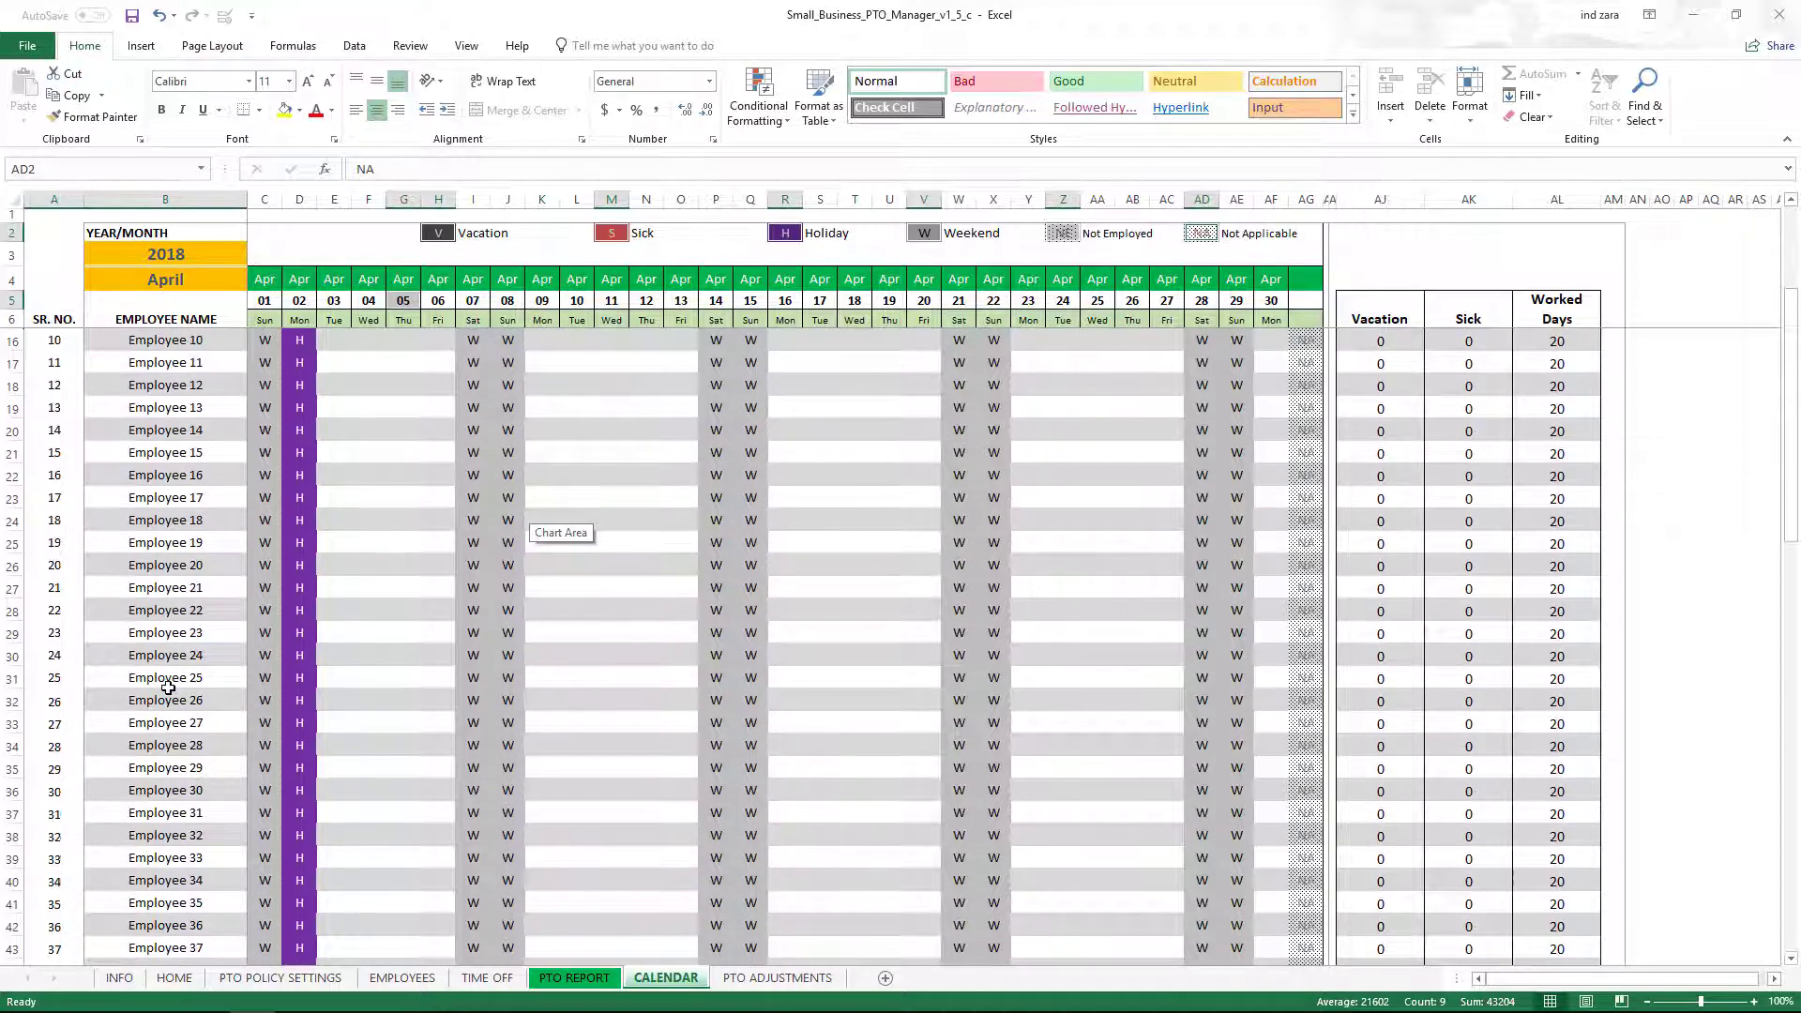